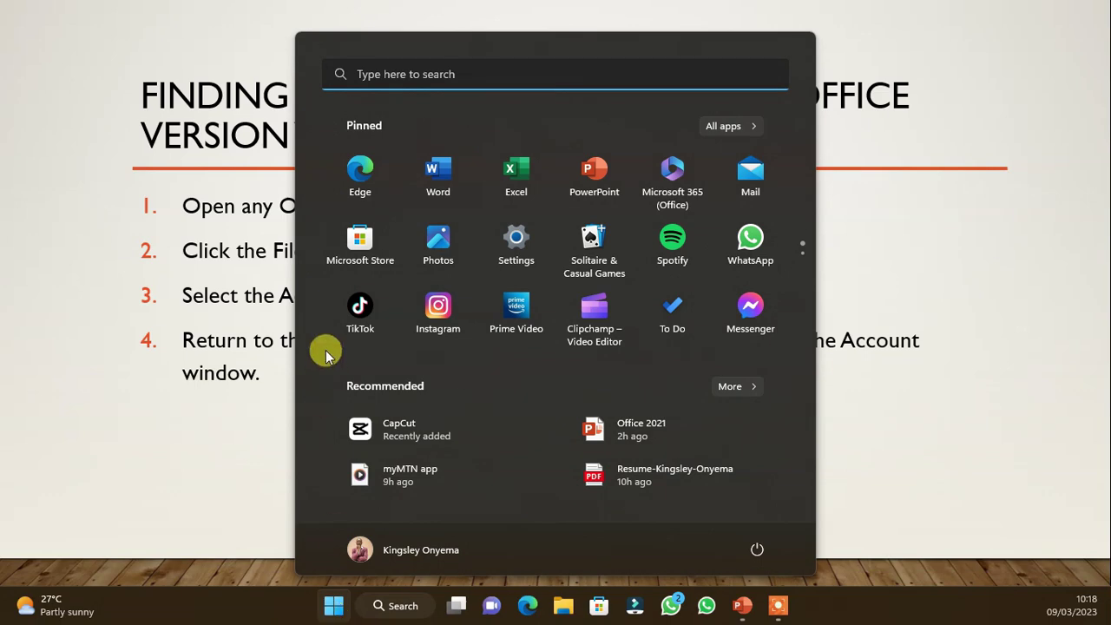
Launch Word from the Start menu and maximize its start screen
click(433, 193)
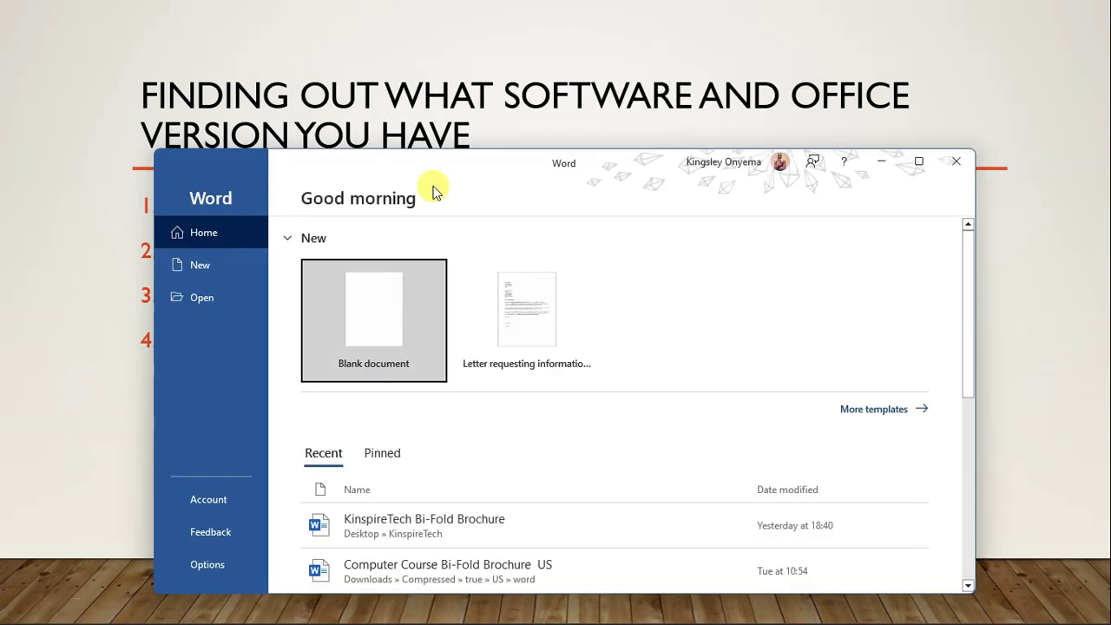
click(919, 162)
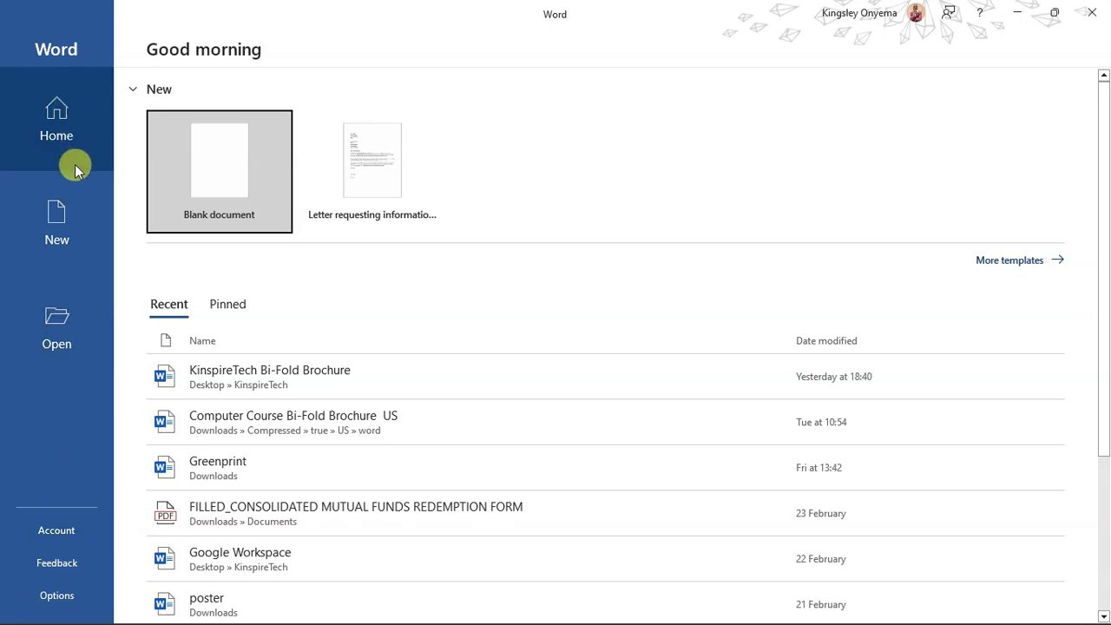
Check the Account page for Office LTSC Professional Plus 2021 and review its update options
click(56, 533)
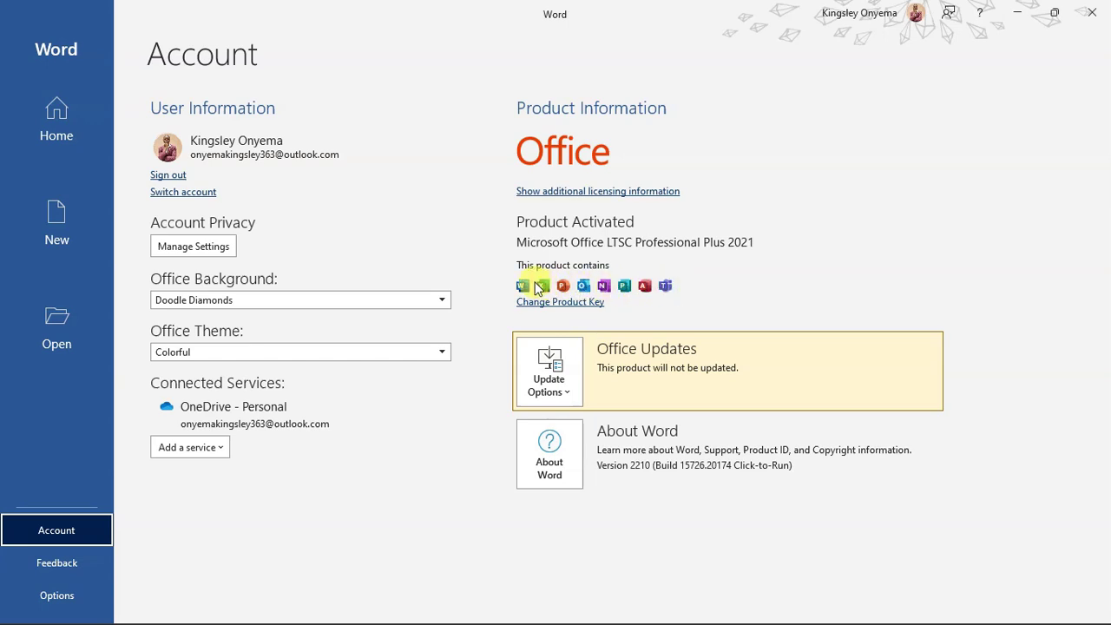
click(560, 369)
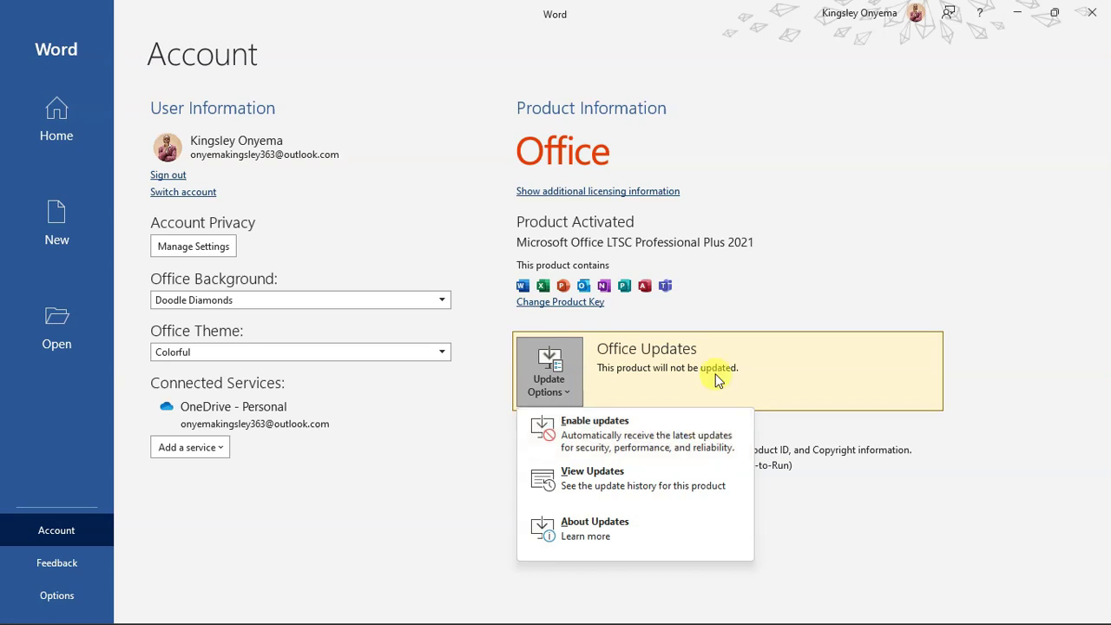
key(Escape)
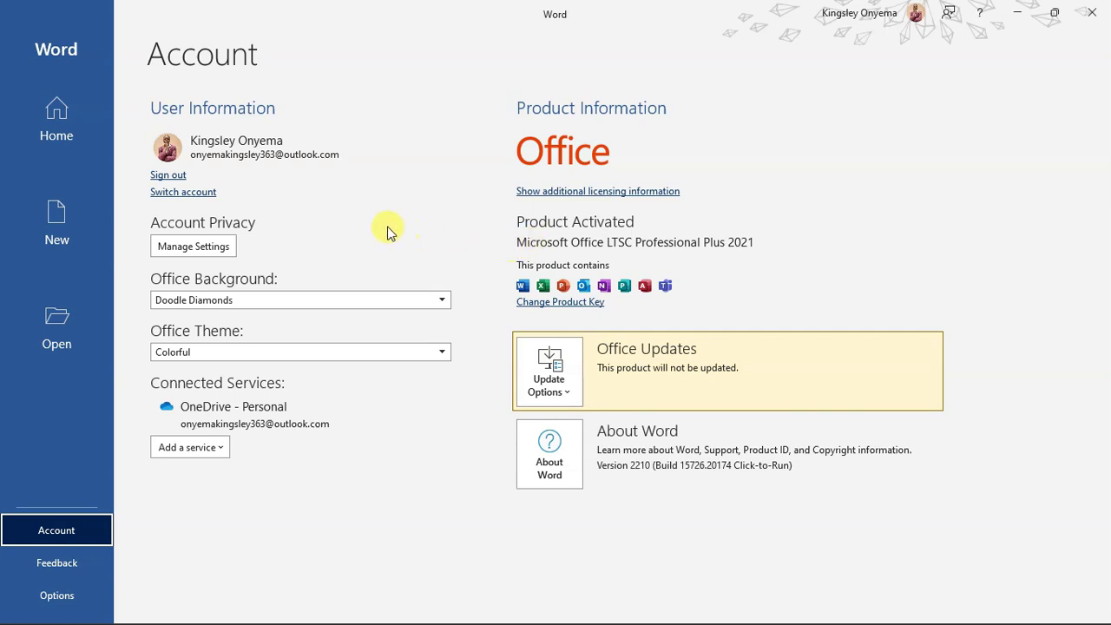
Create a blank Document1 and view its Office version details on the Account page
click(67, 124)
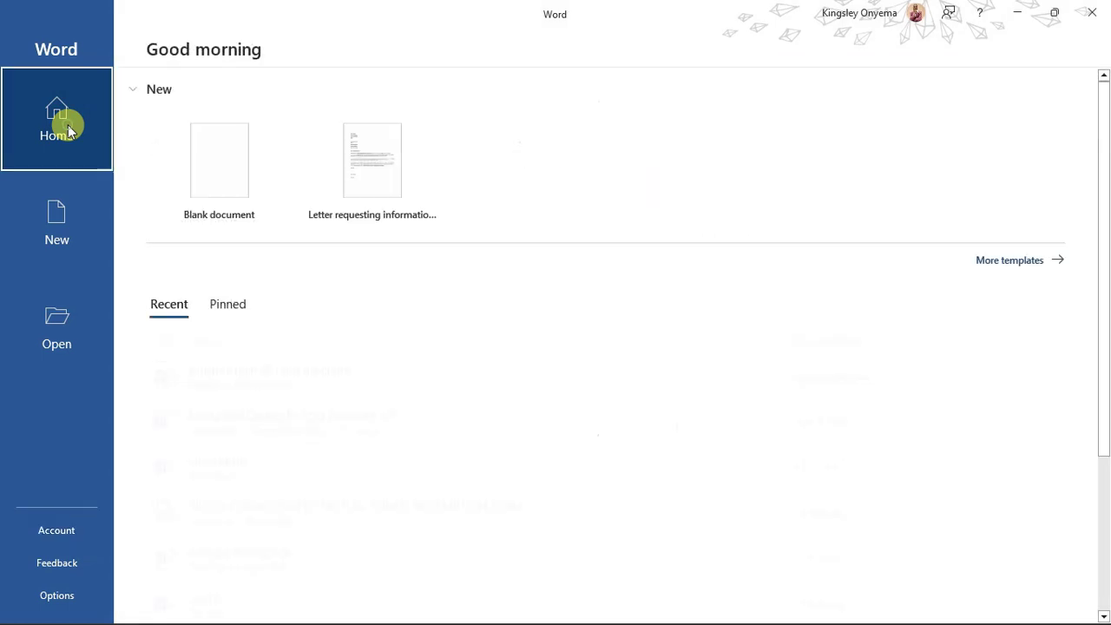
click(192, 183)
click(16, 41)
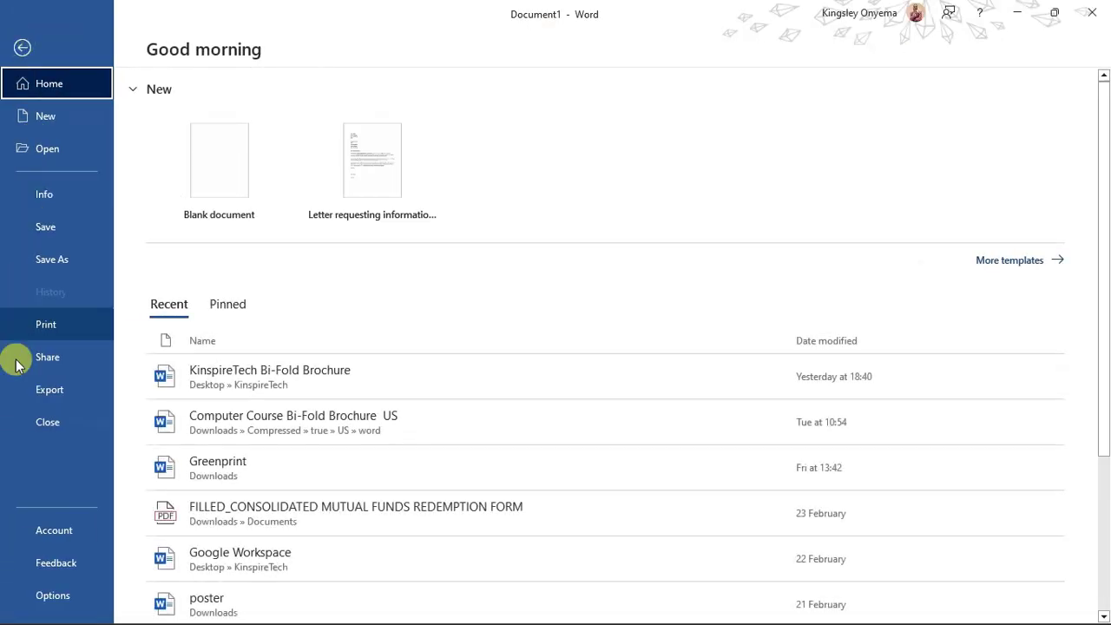
click(63, 531)
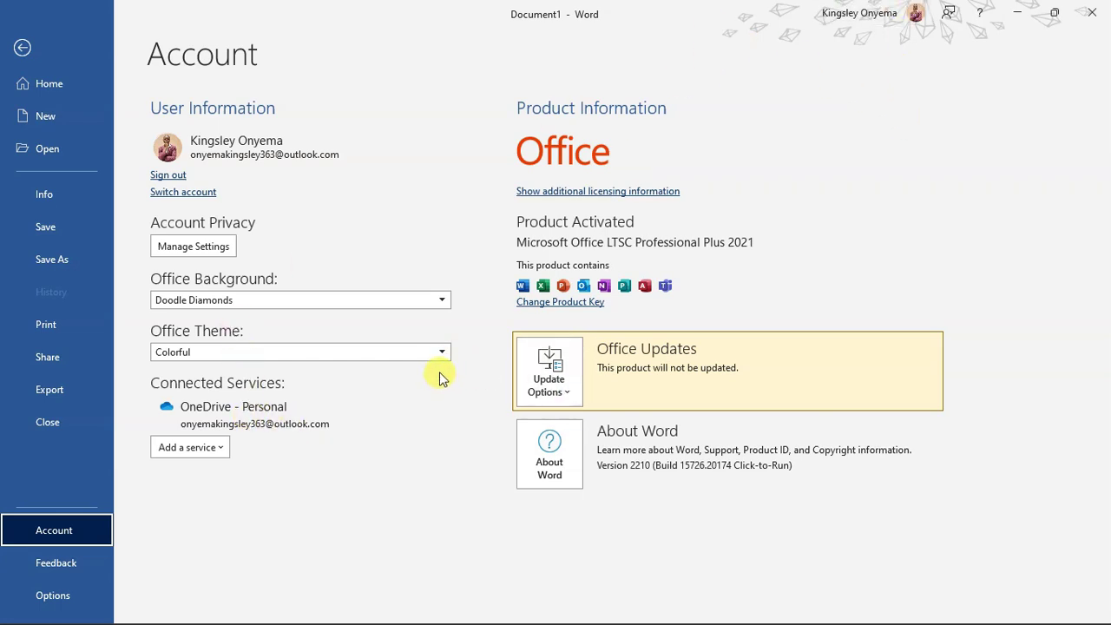
Leave Backstage and move to PowerPoint's 'Finding Your Way Around the Office' slide
click(57, 54)
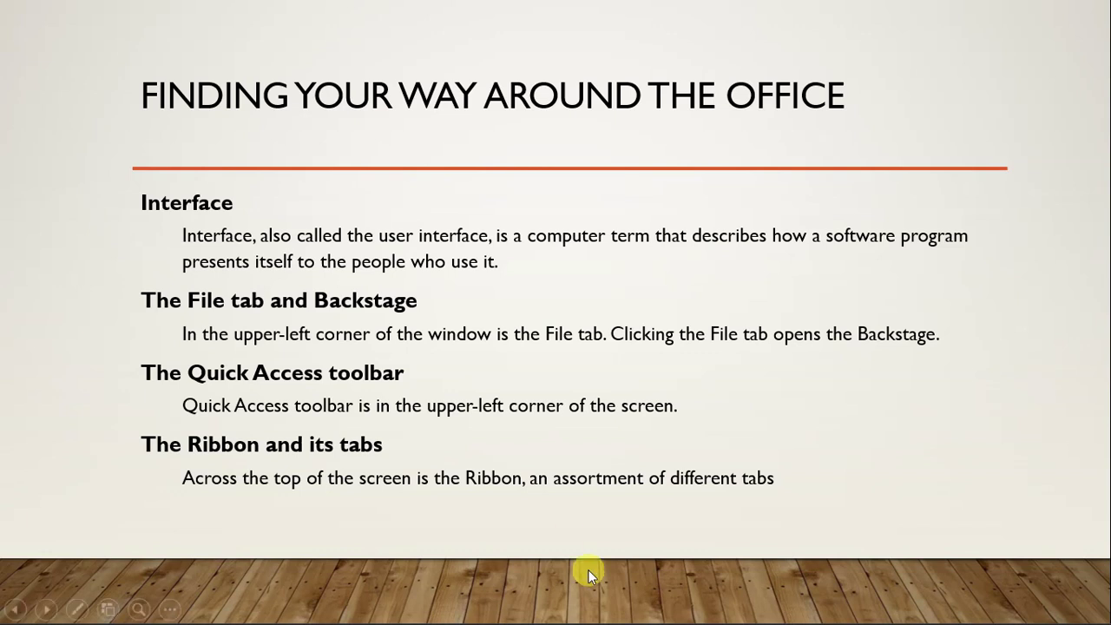
mouse_move(577, 608)
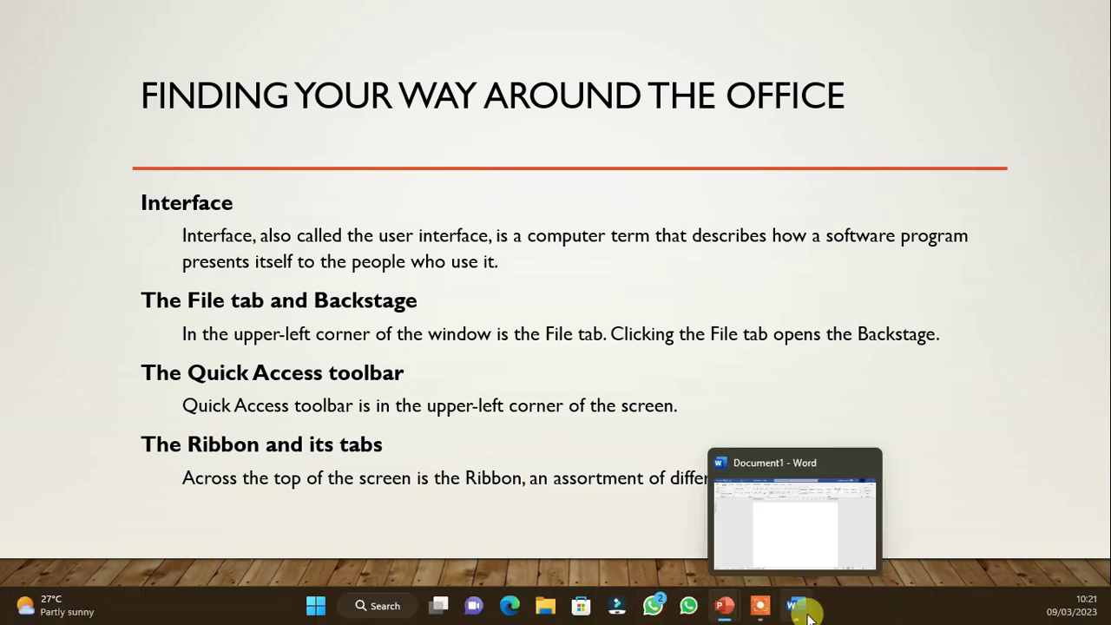
Bring Document1 back to the front and glance at the Insert, File and Home tabs
click(790, 608)
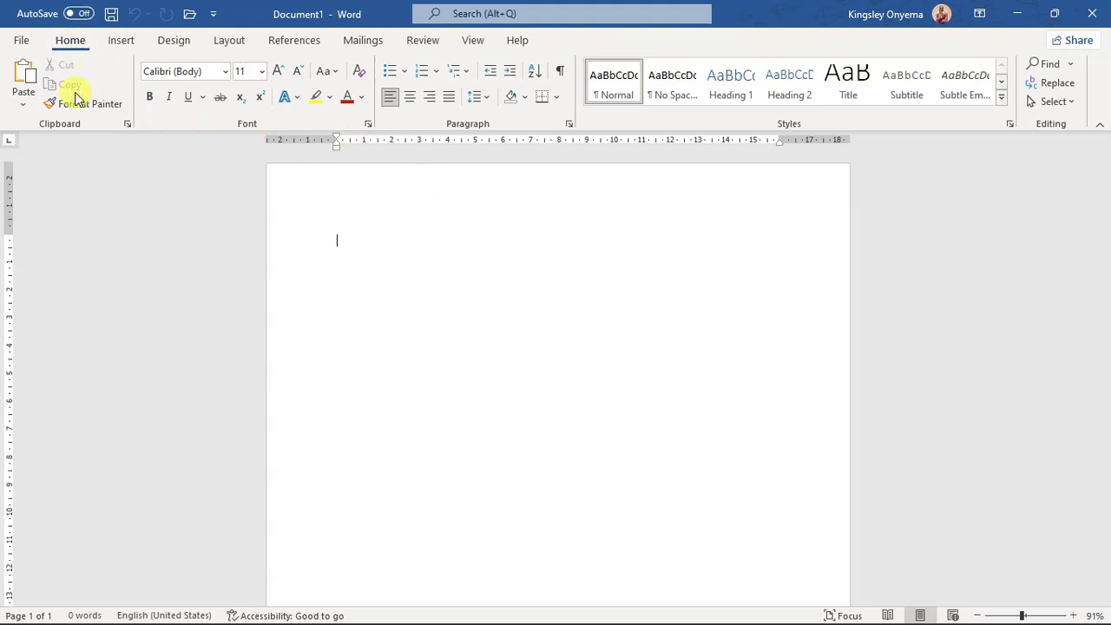
click(121, 40)
click(22, 40)
click(23, 47)
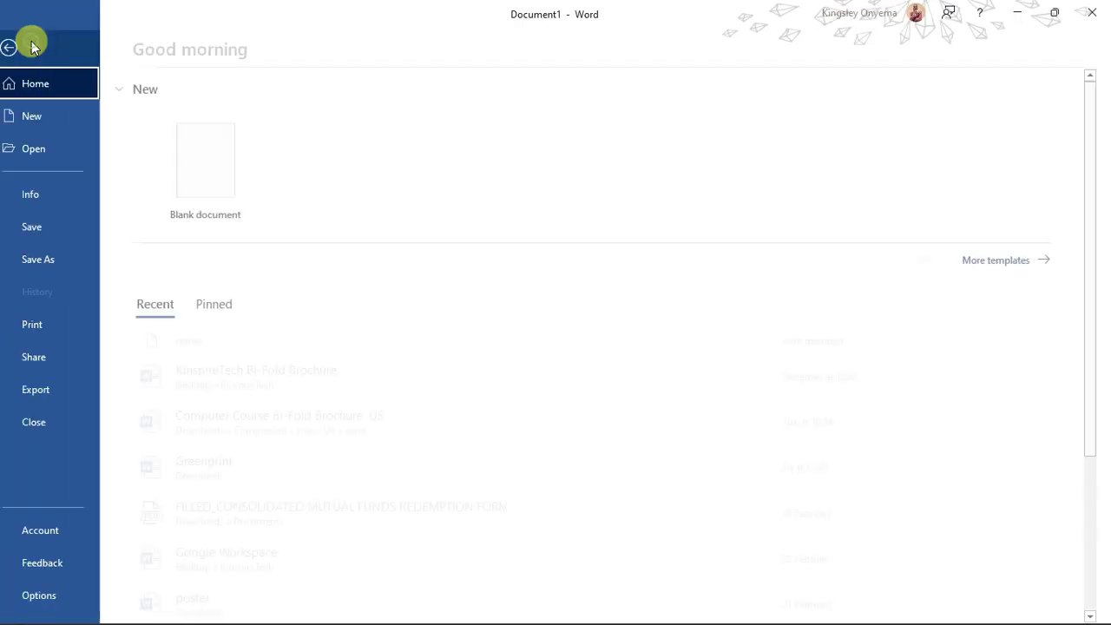
click(70, 40)
click(121, 40)
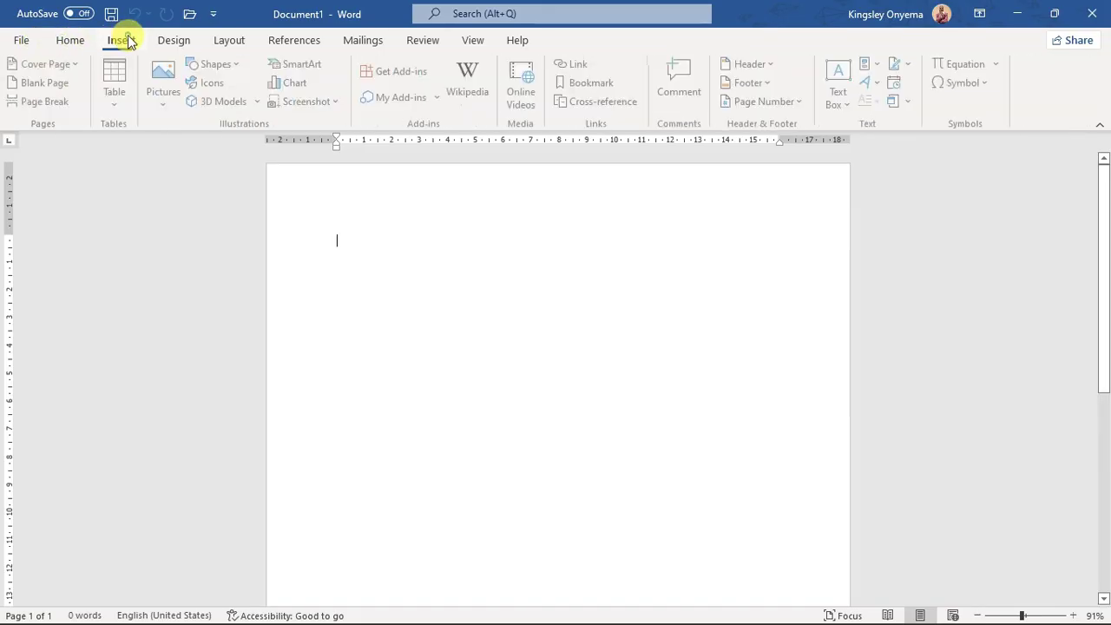
Tour the Design, Layout, References, Mailings, Review, View and Help tabs, then show the account panel
click(173, 40)
click(244, 41)
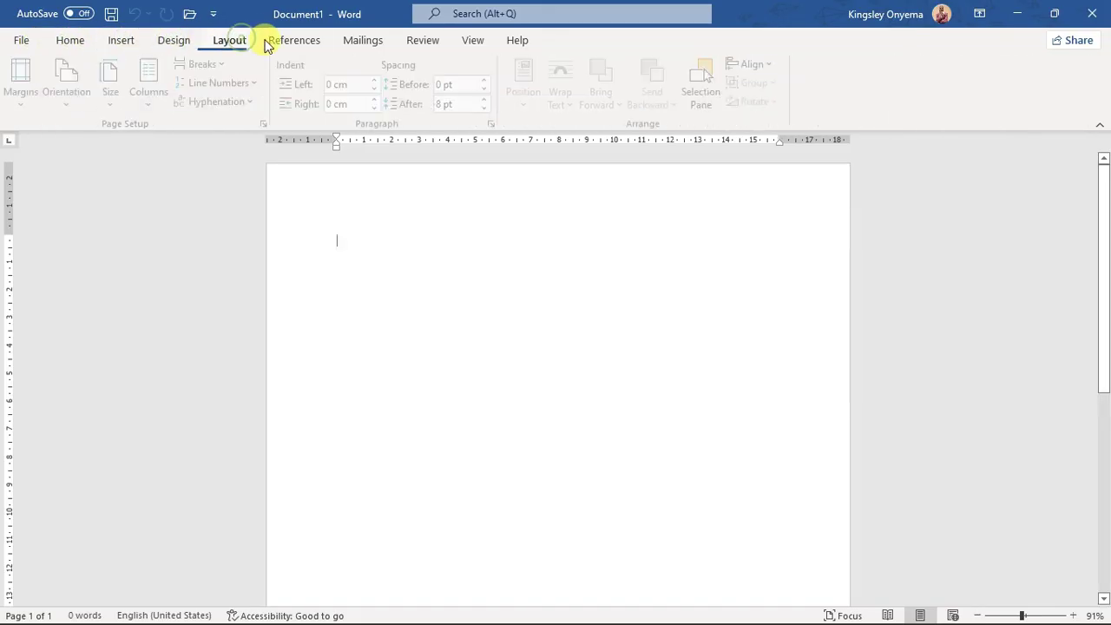
click(289, 41)
click(360, 42)
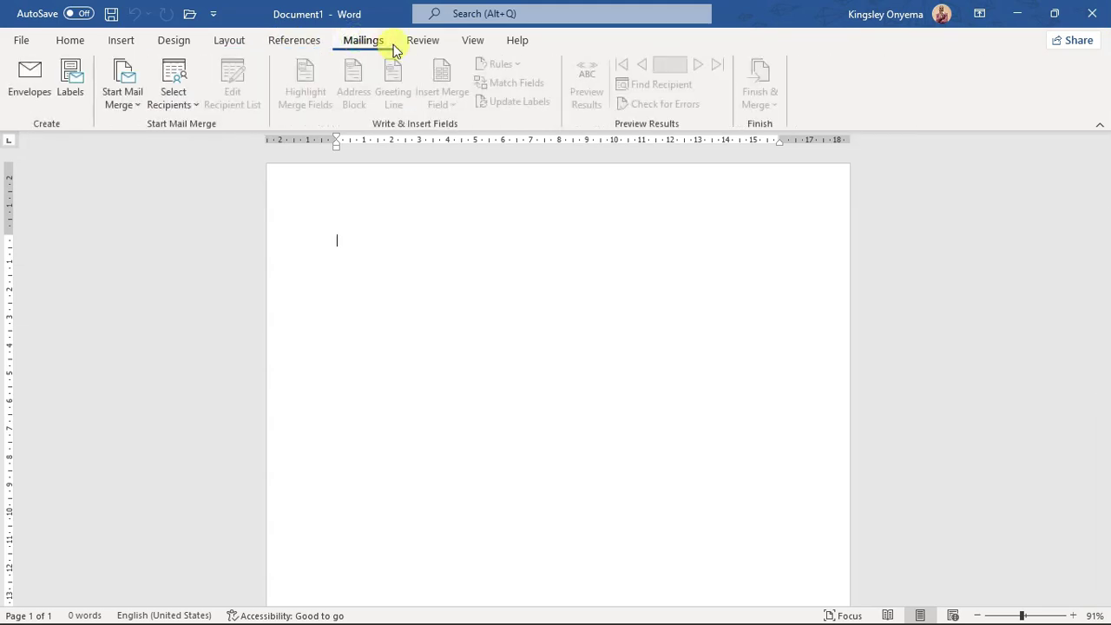
click(434, 40)
click(474, 40)
click(514, 40)
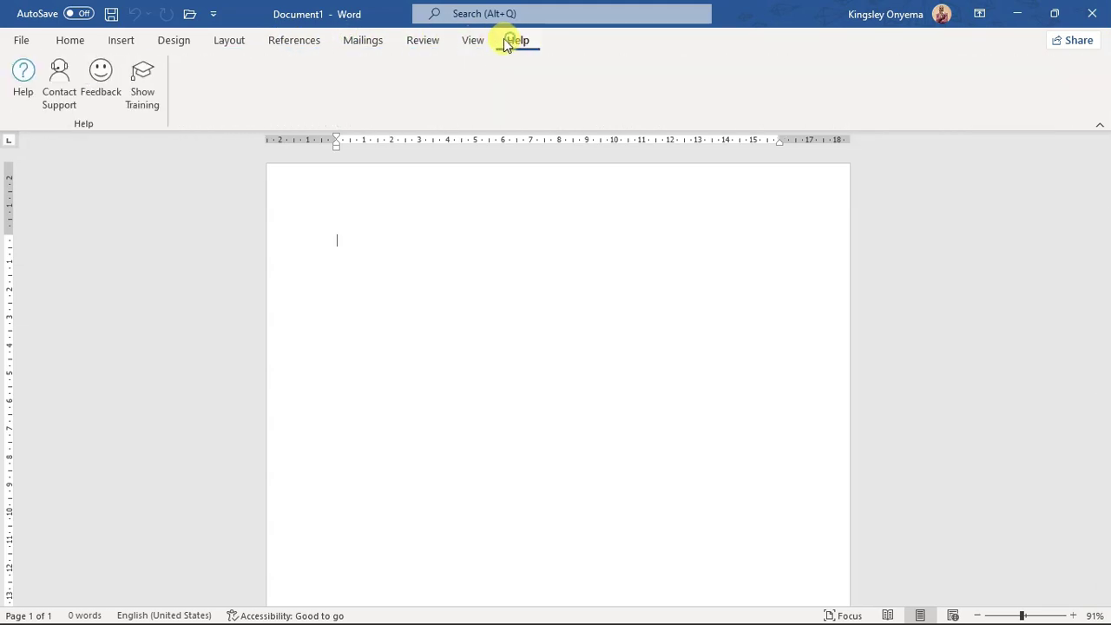
click(63, 40)
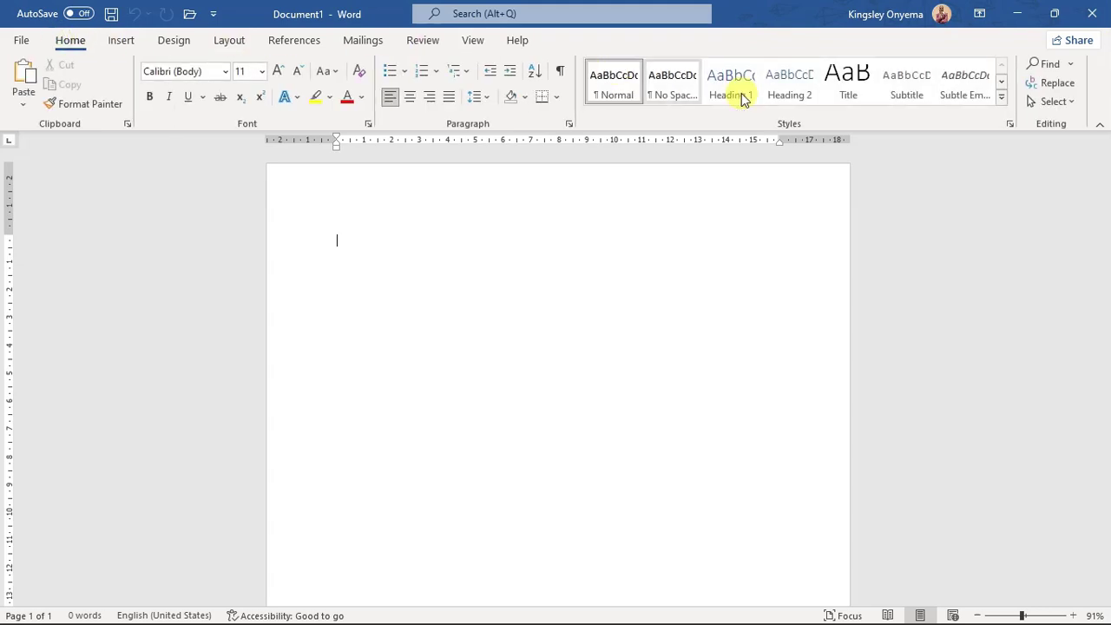
click(911, 13)
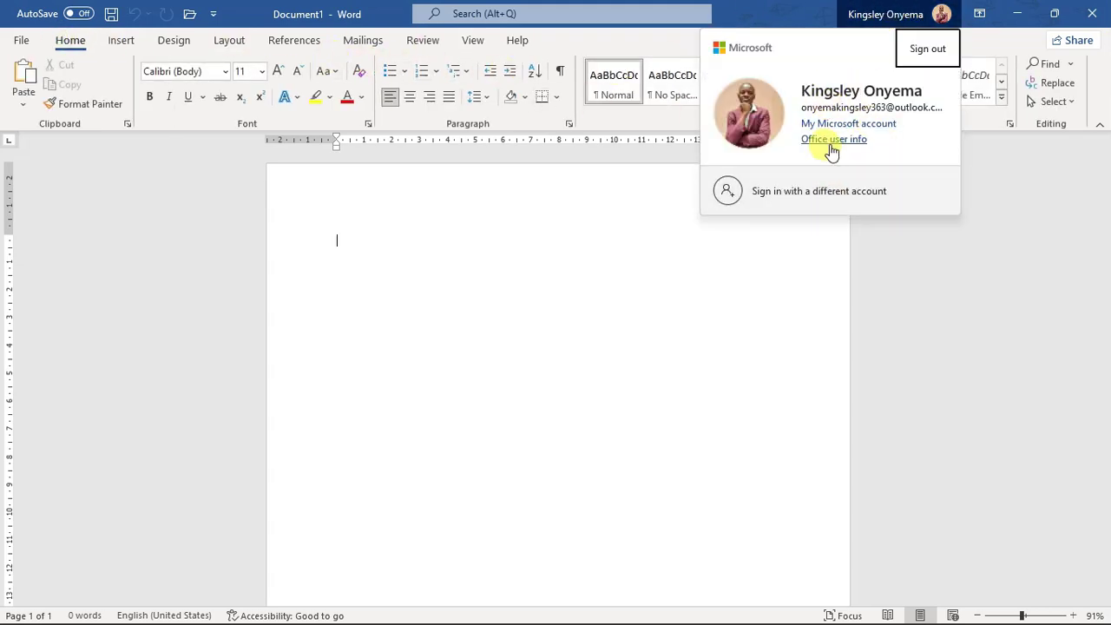
Dismiss the account flyout so the empty Document1 is fully visible
click(764, 19)
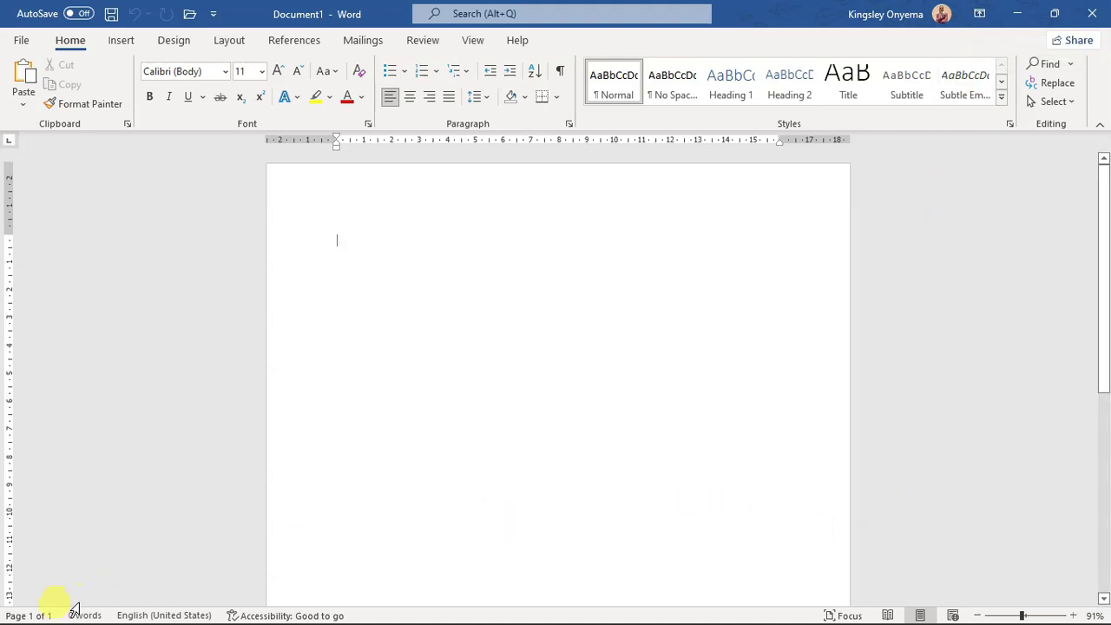
mouse_move(61, 622)
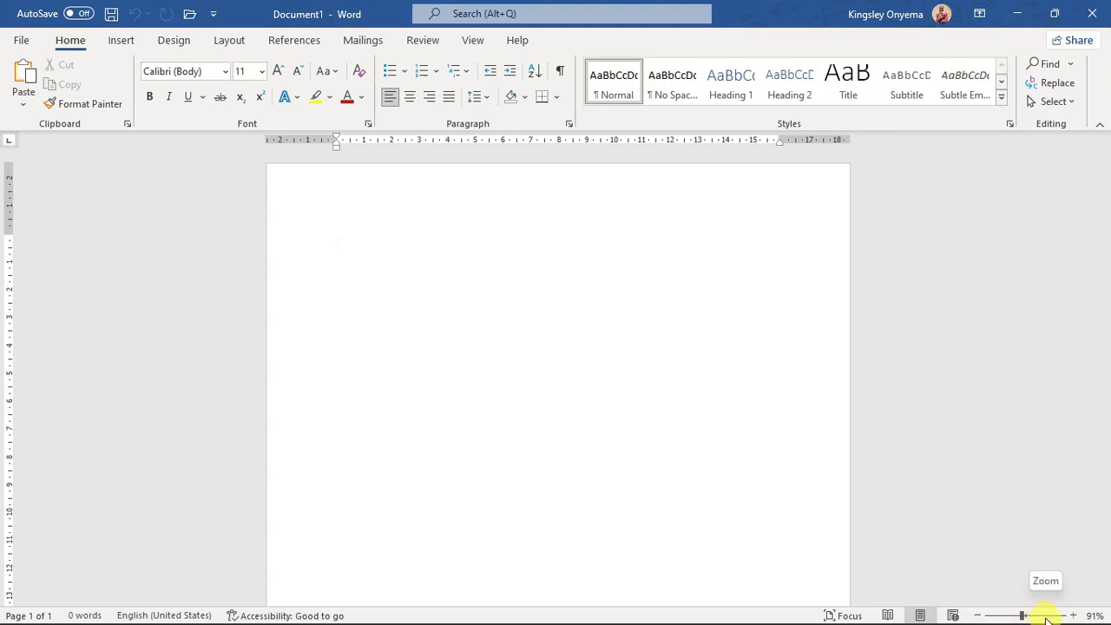
click(111, 44)
click(174, 40)
click(74, 40)
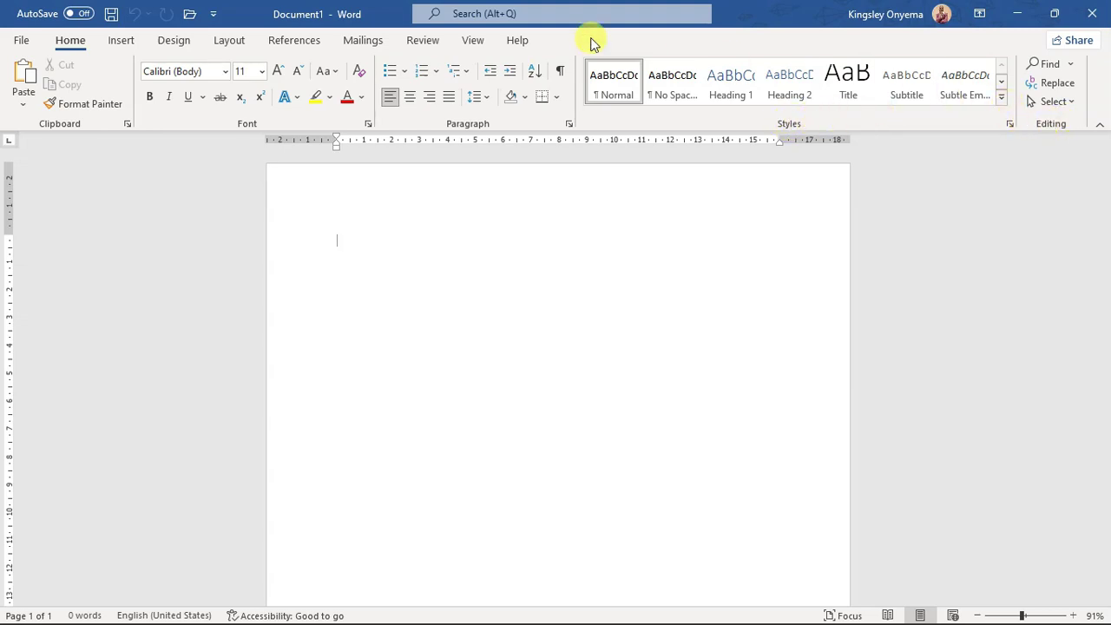
Tour the Layout, References, Mailings, Review and View tabs, then open the File start page
click(237, 40)
click(283, 40)
click(345, 47)
click(416, 44)
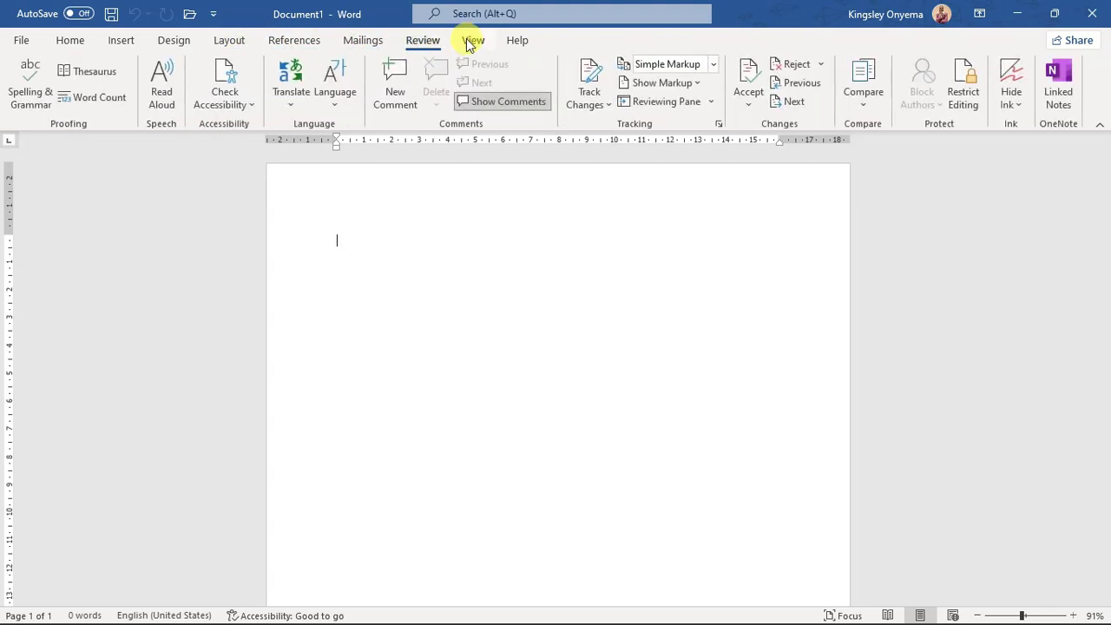
click(469, 45)
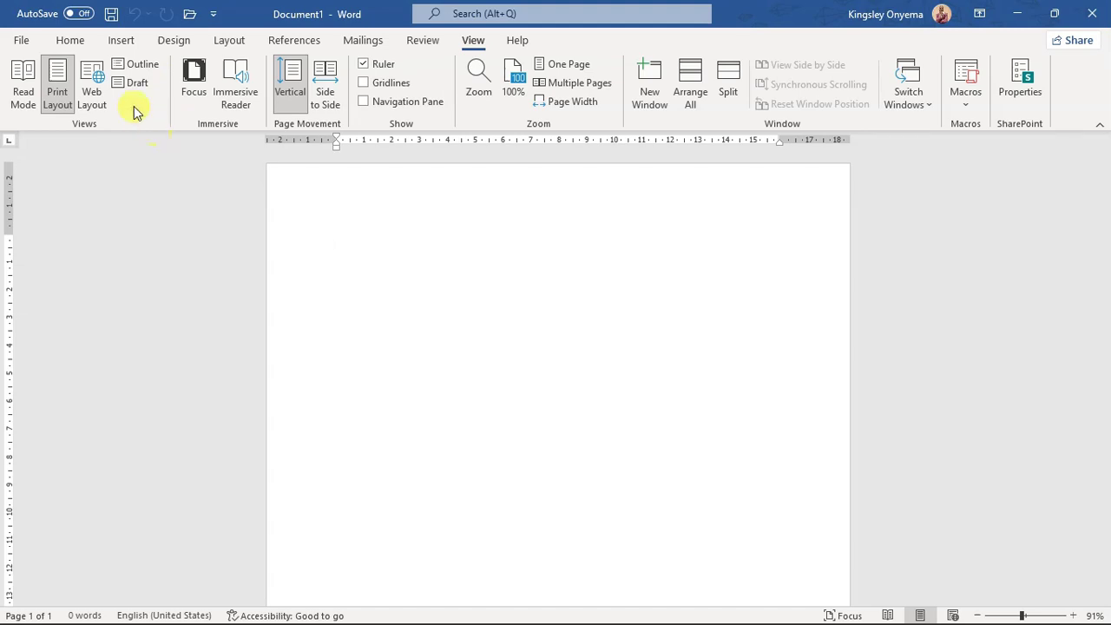
click(23, 41)
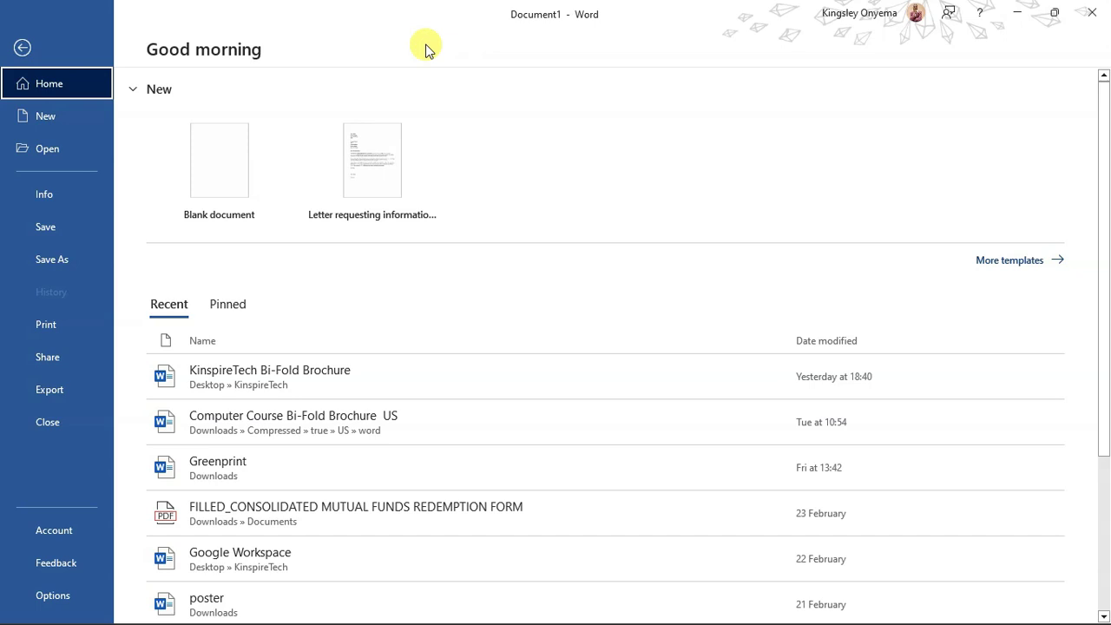
Browse the New and Open pages, then view Document1's Info properties: 1 page, 0 words
click(80, 116)
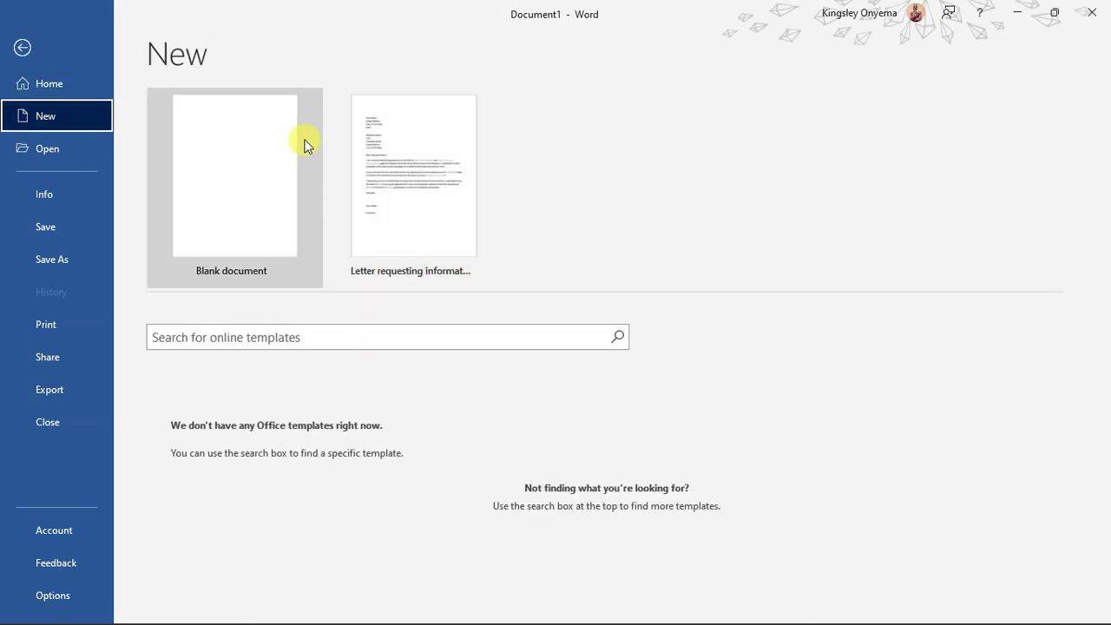
click(65, 154)
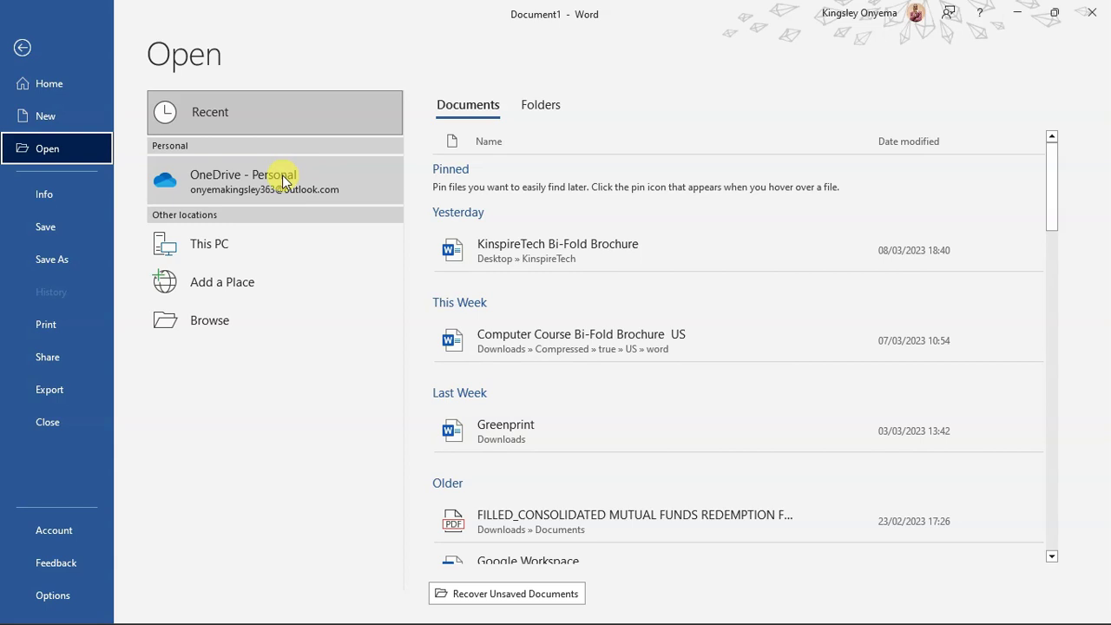
click(52, 193)
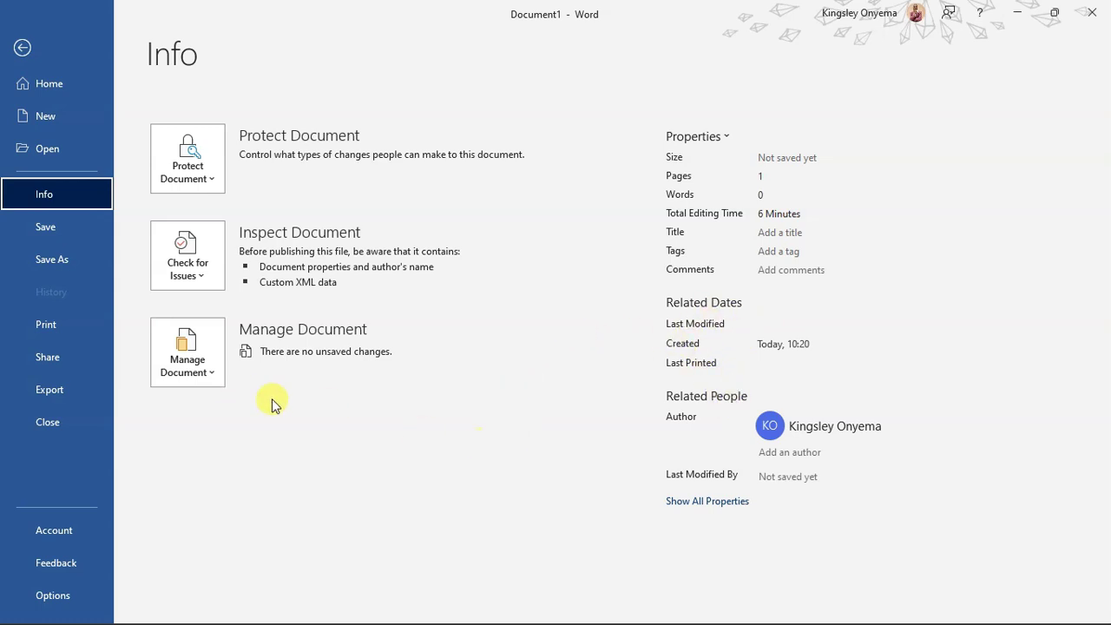
Tour the Save As, Save, Print, Share, Export, Account and Feedback pages, then open Word Options
click(68, 226)
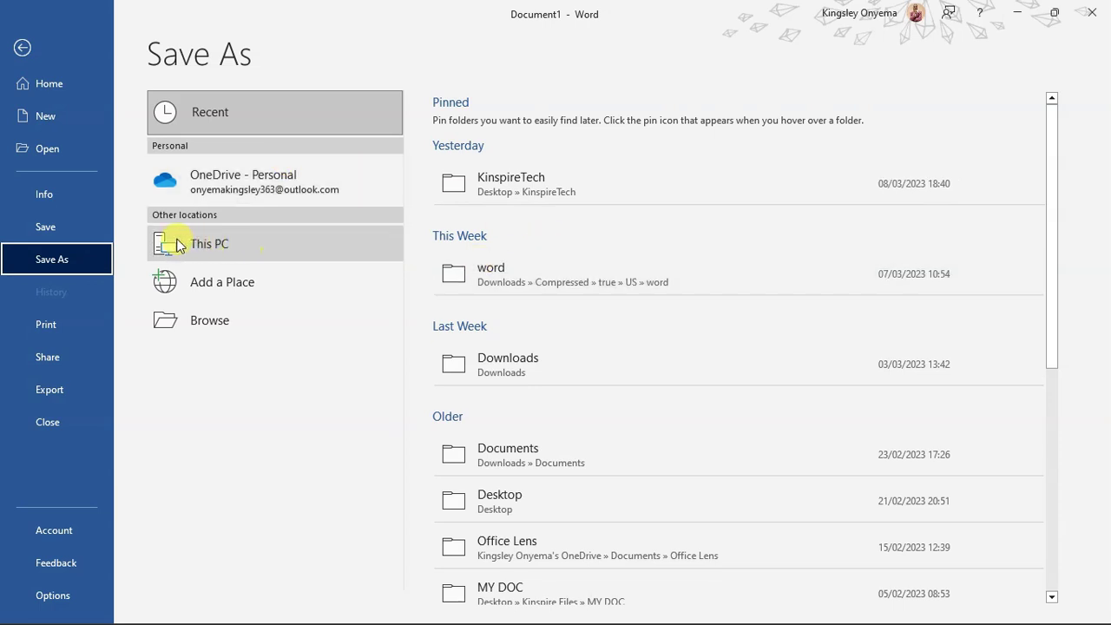
click(69, 228)
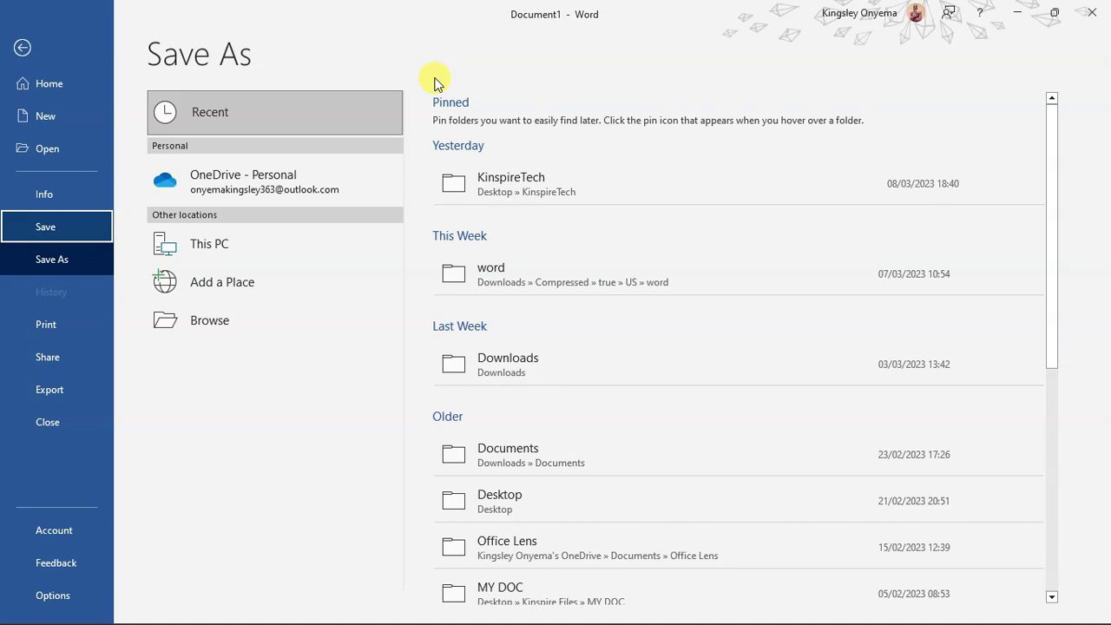
click(73, 330)
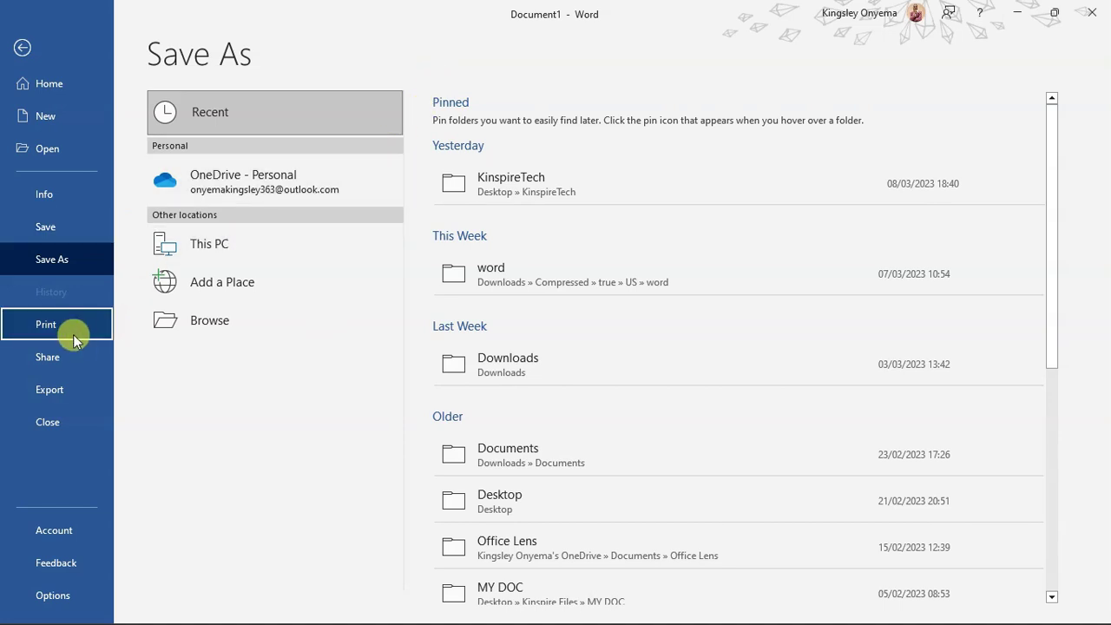
click(62, 360)
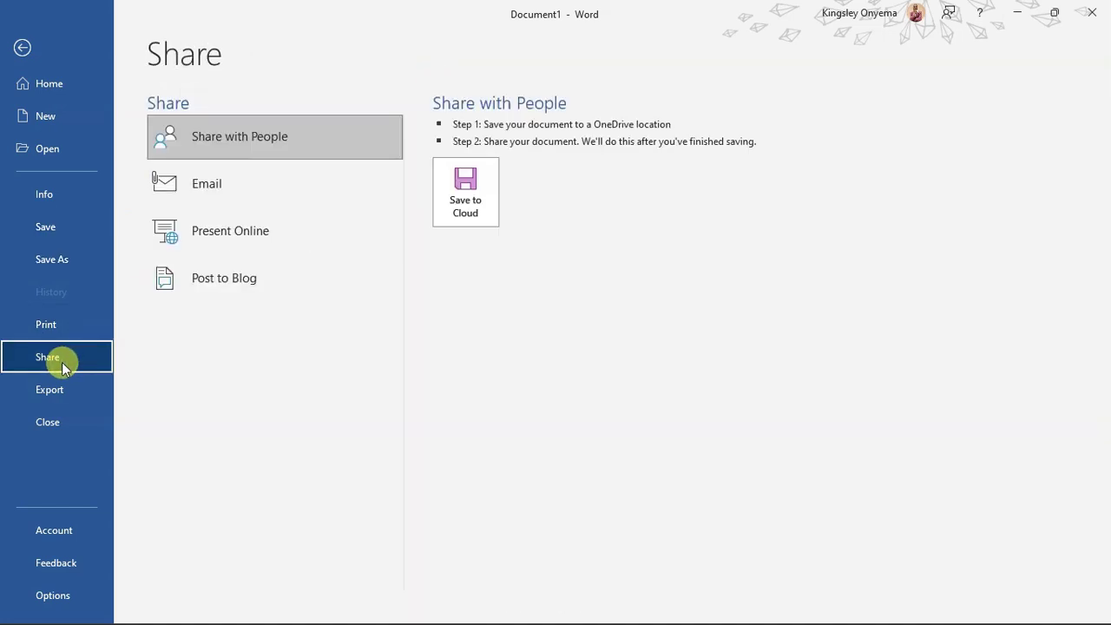
click(59, 392)
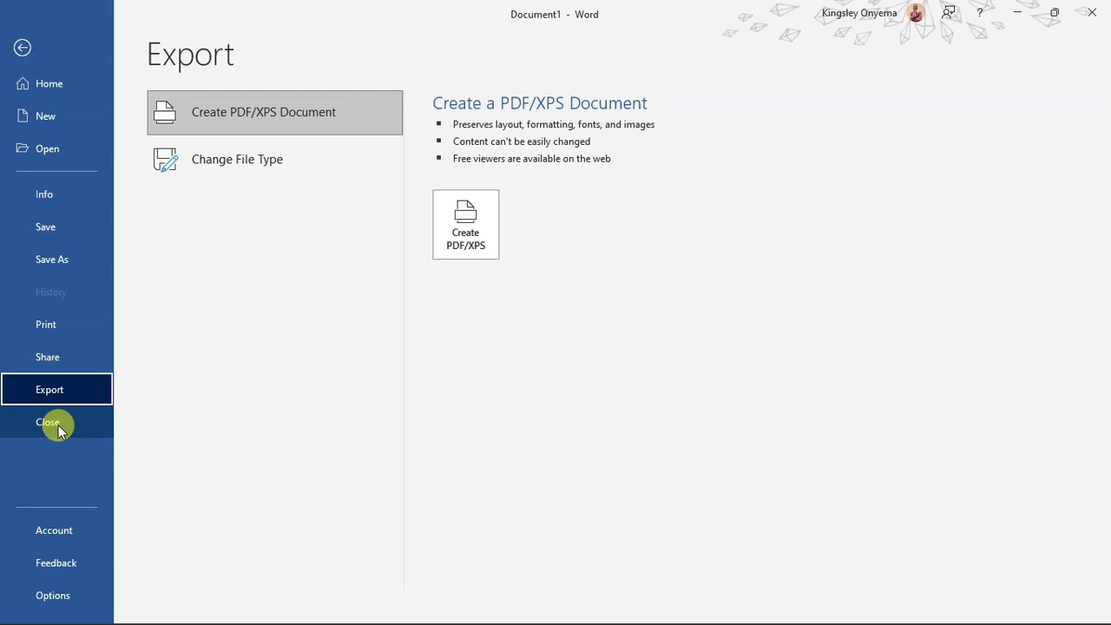
click(79, 531)
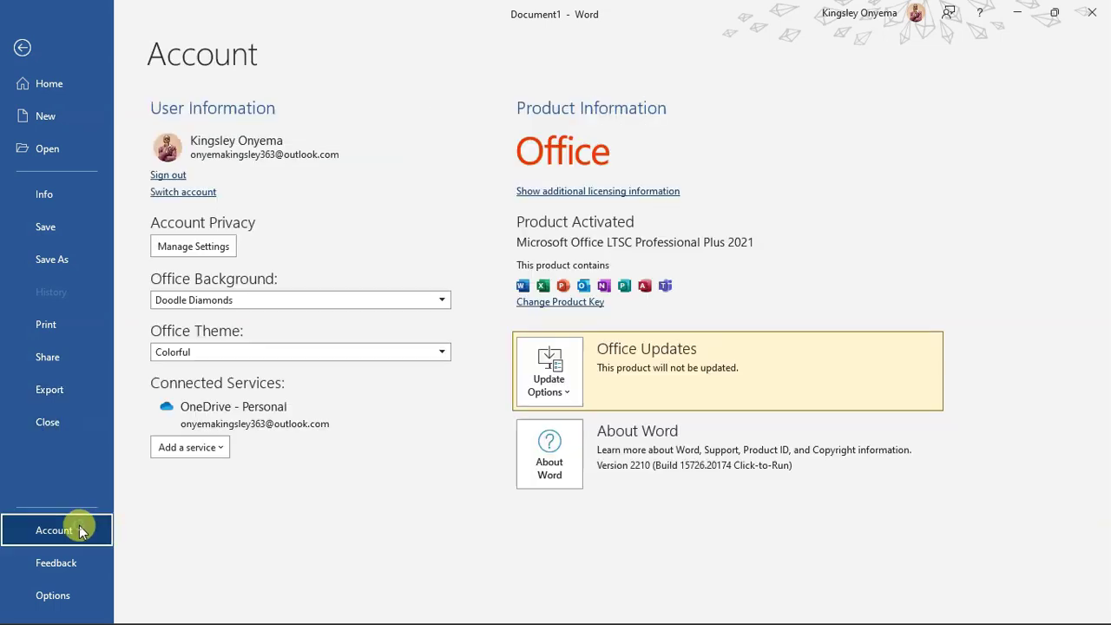
click(69, 563)
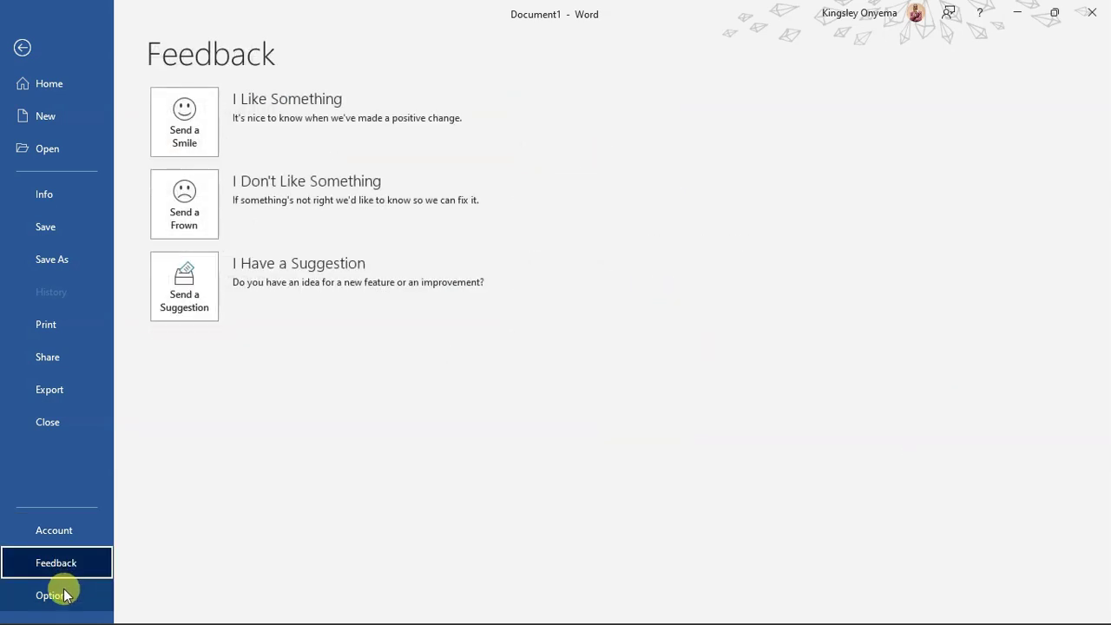
click(63, 595)
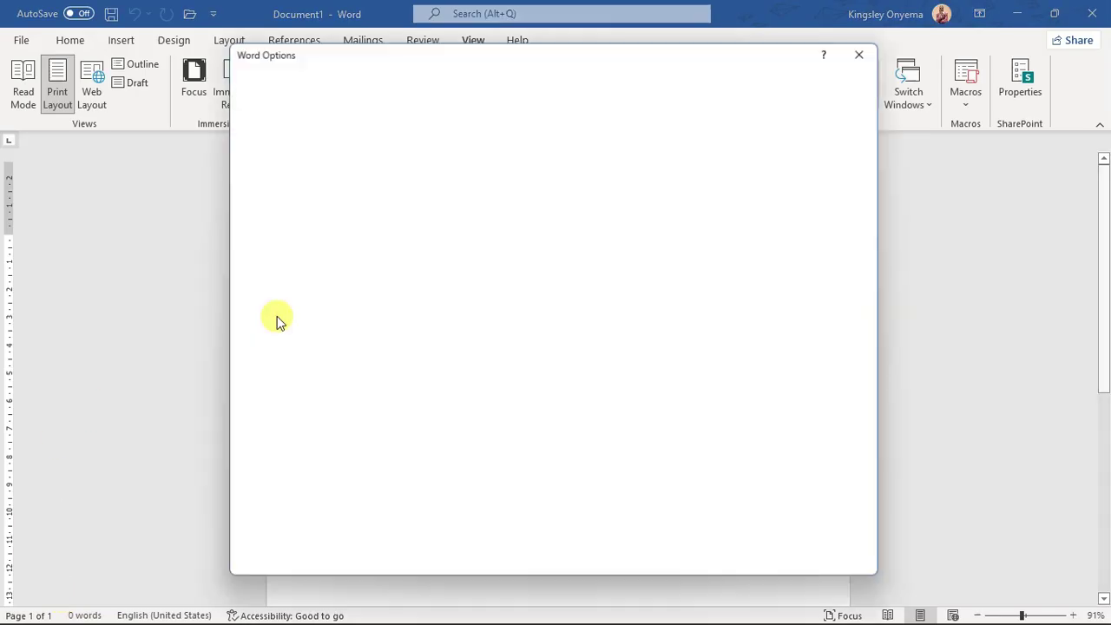
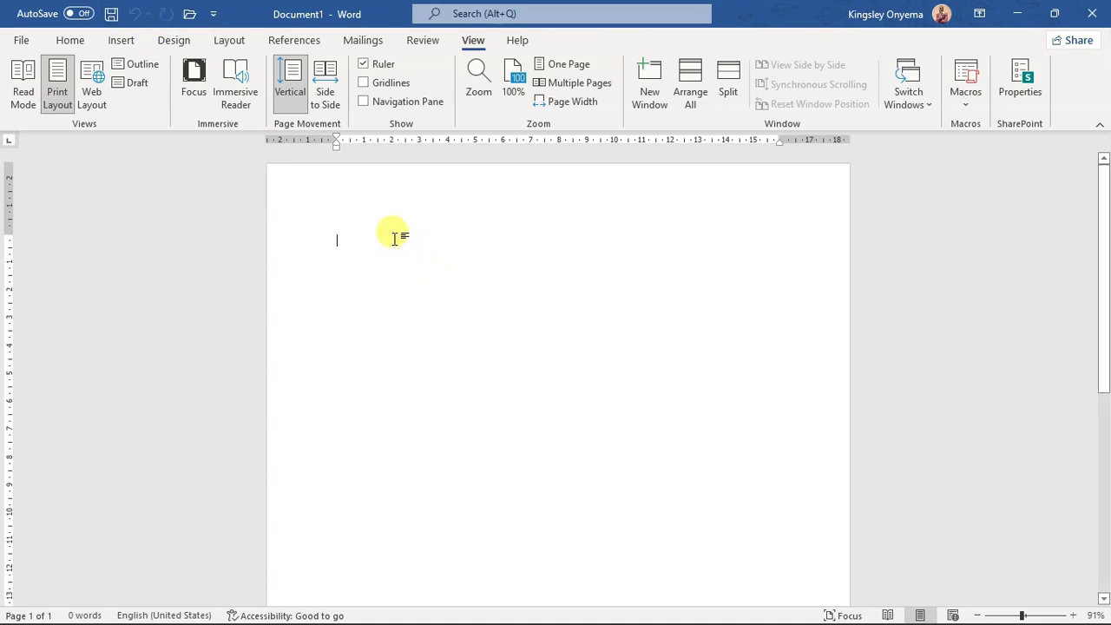
Type Kinspiretech on the blank page and open the quick-access toolbar command list
text(K)
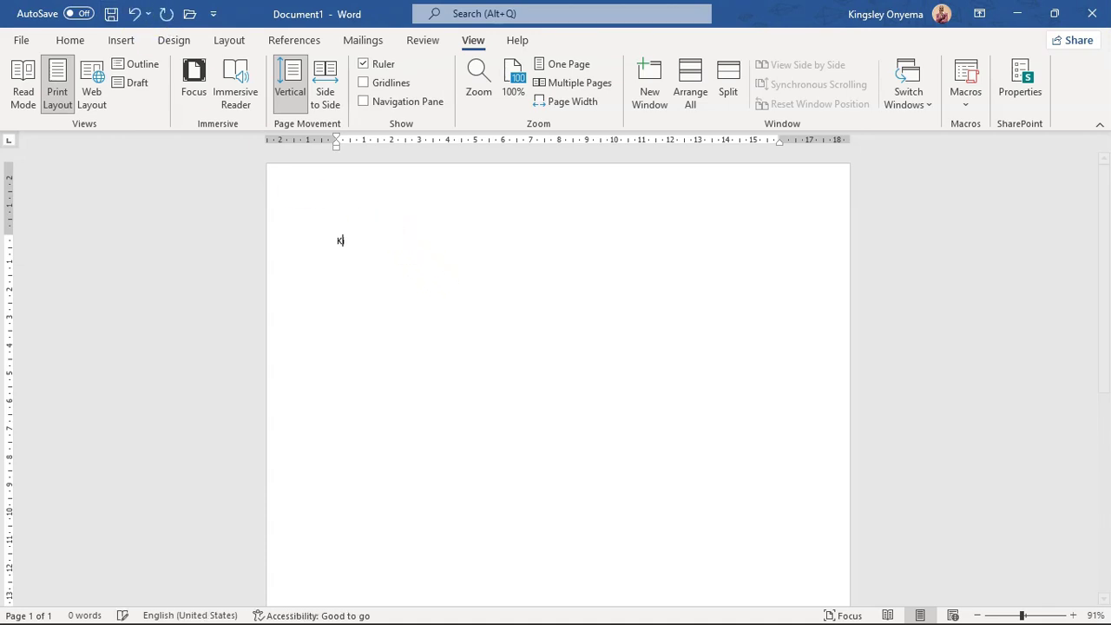
text(inspireted)
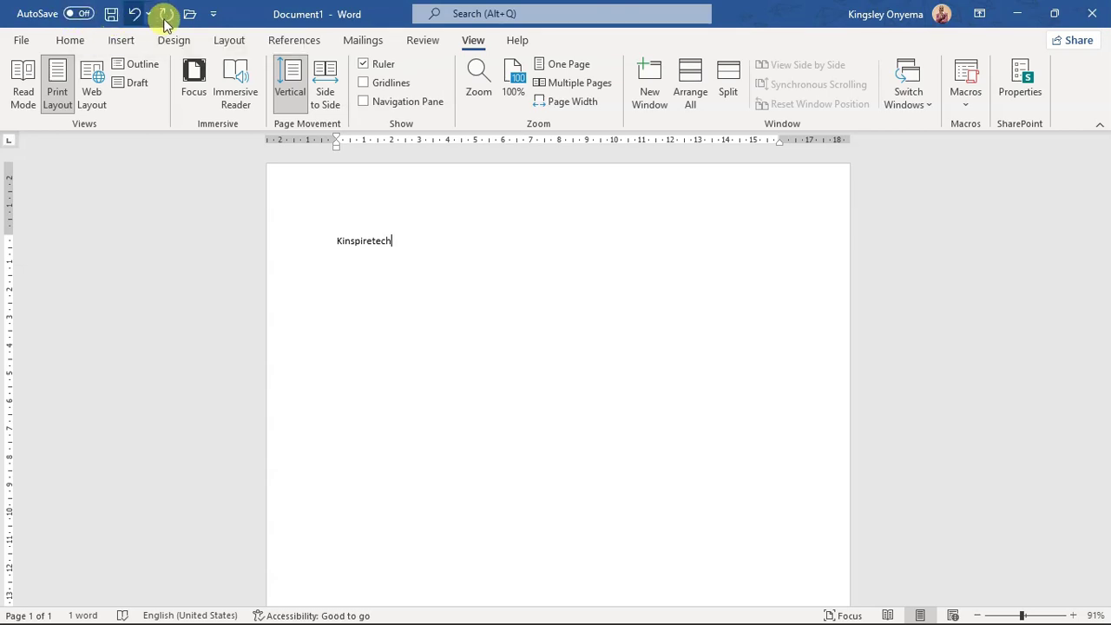
click(213, 14)
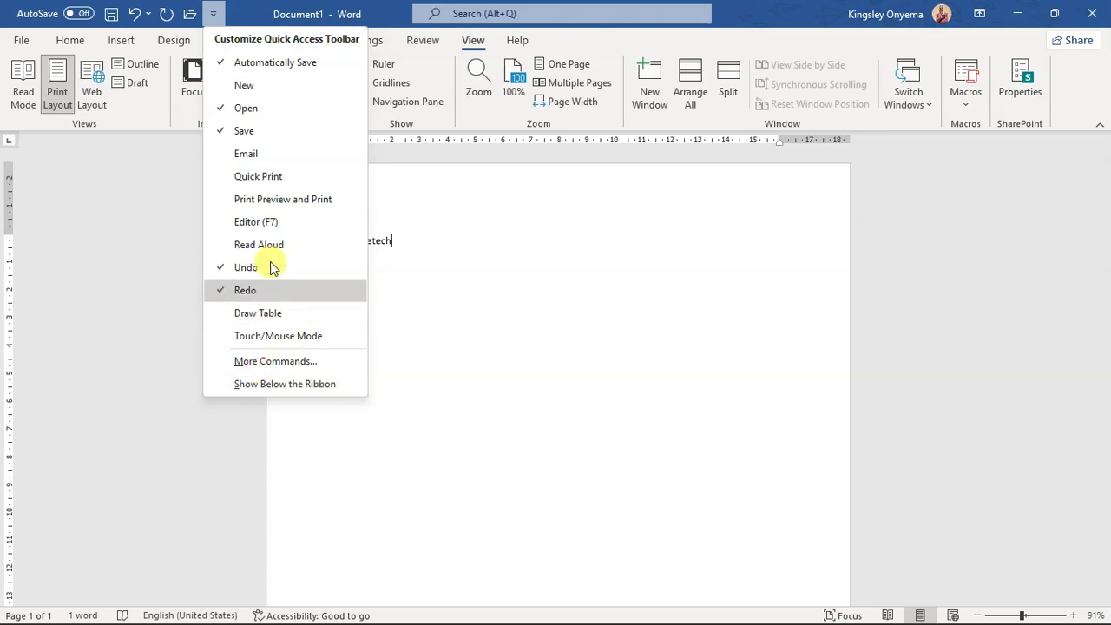
Add the Find command to the quick-access toolbar through More Commands
click(268, 363)
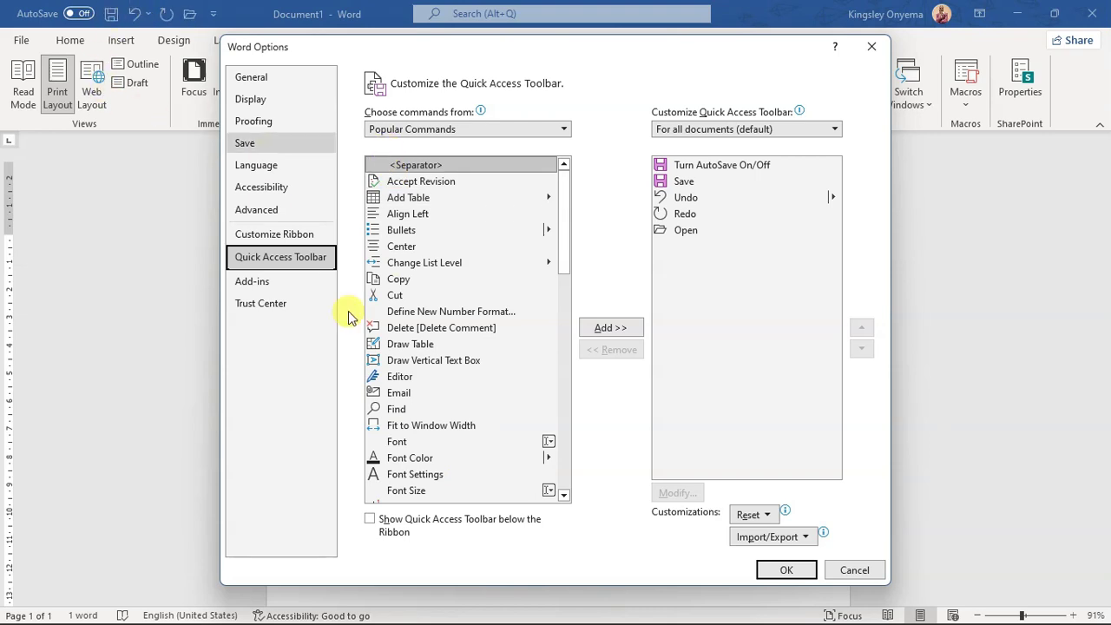
click(396, 409)
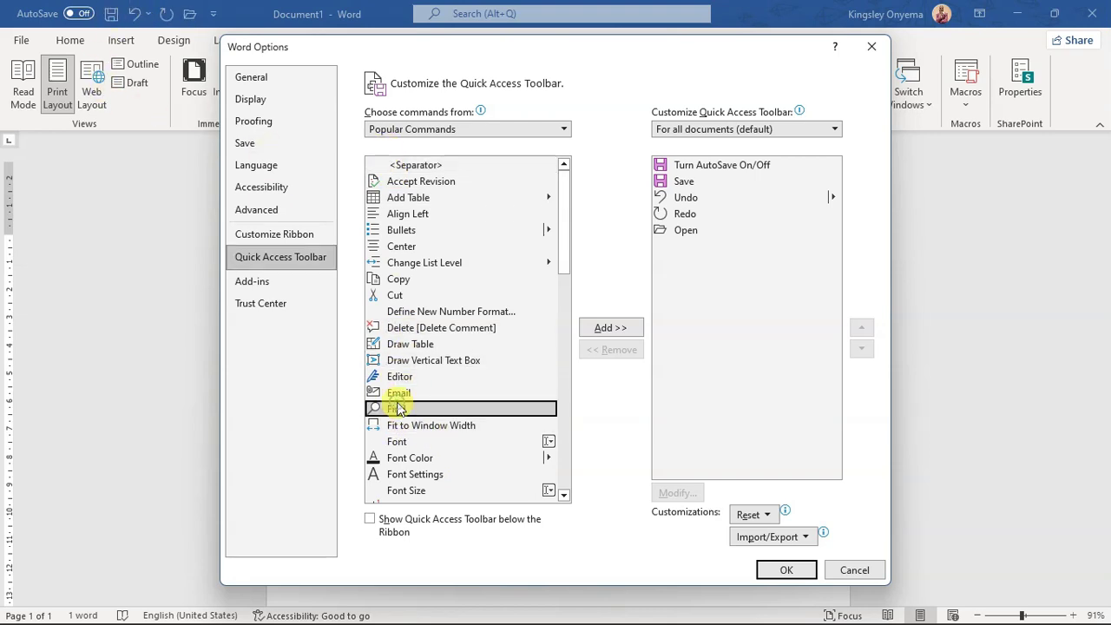
click(599, 328)
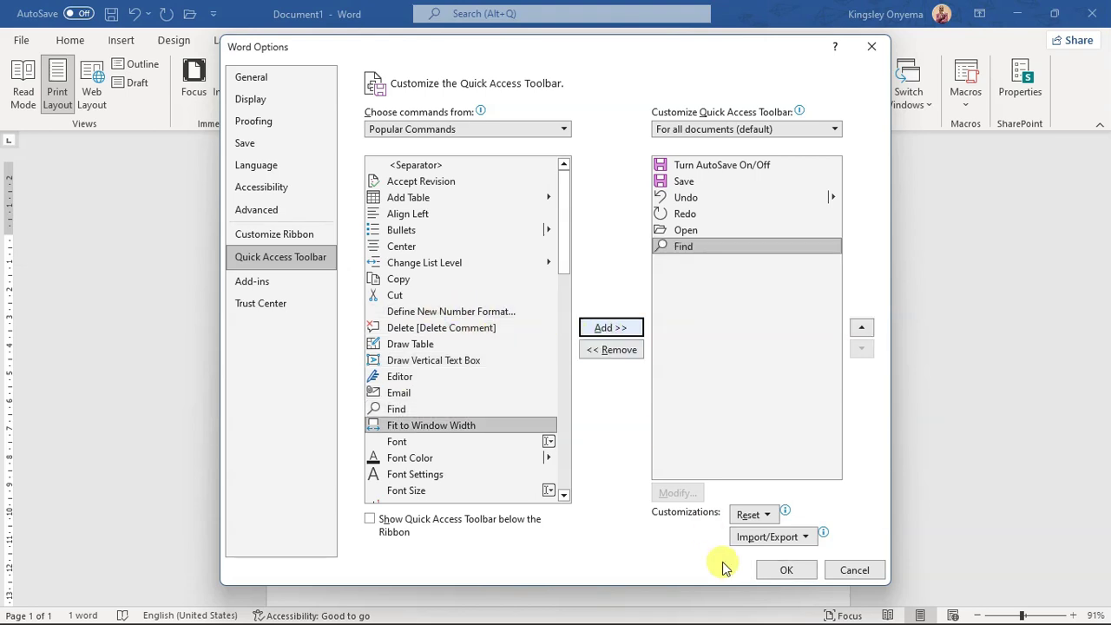
click(781, 570)
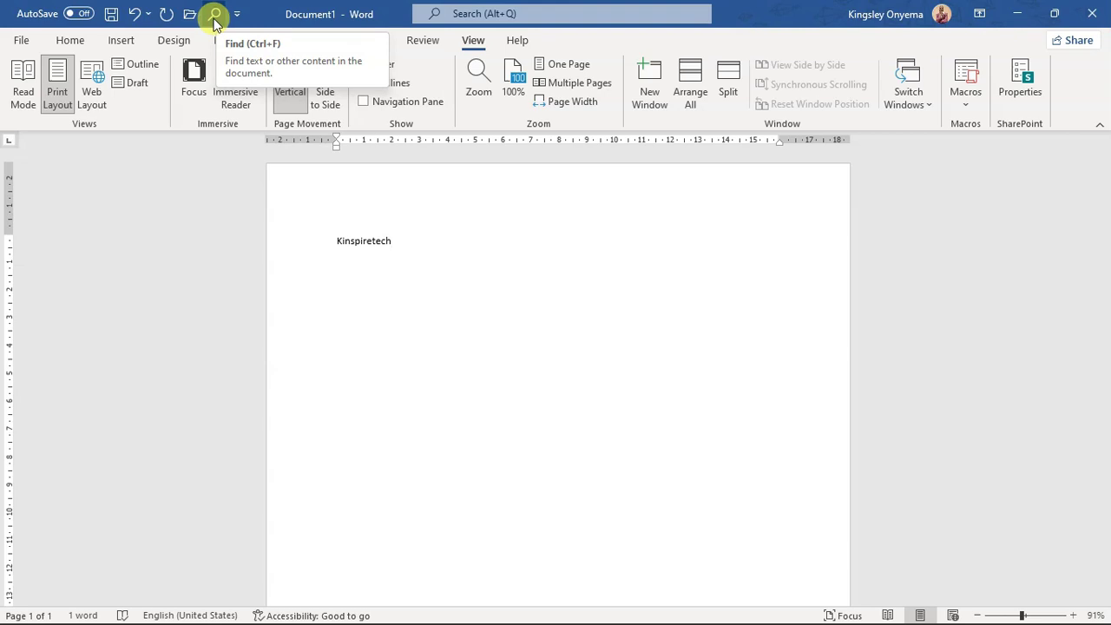
Add Quick Print to the quick-access toolbar, then remove it again
click(237, 14)
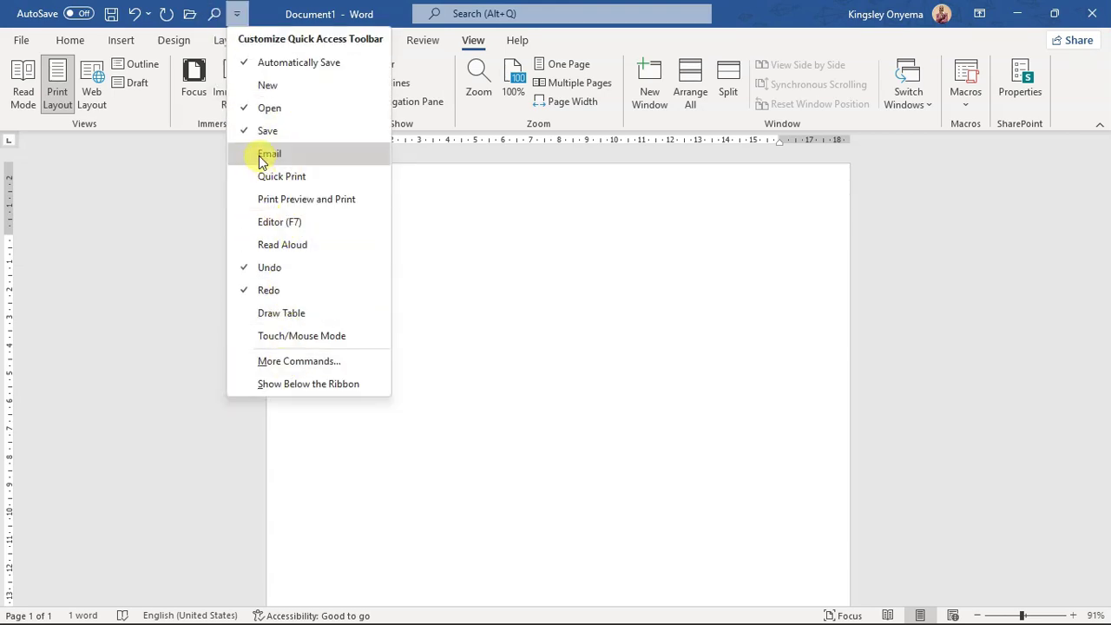
click(248, 177)
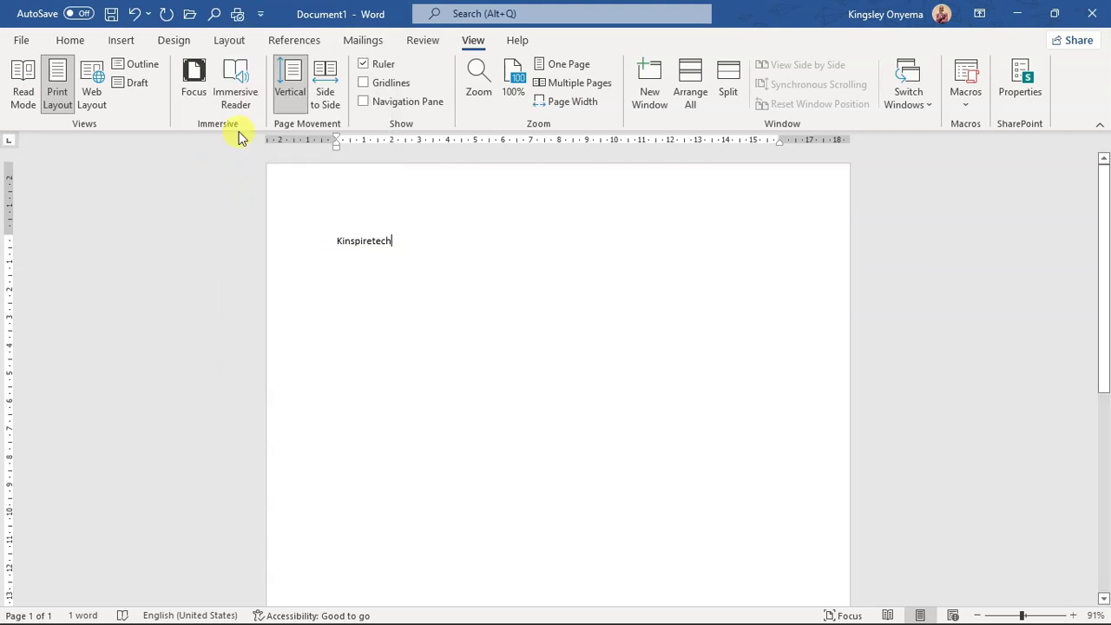
click(259, 14)
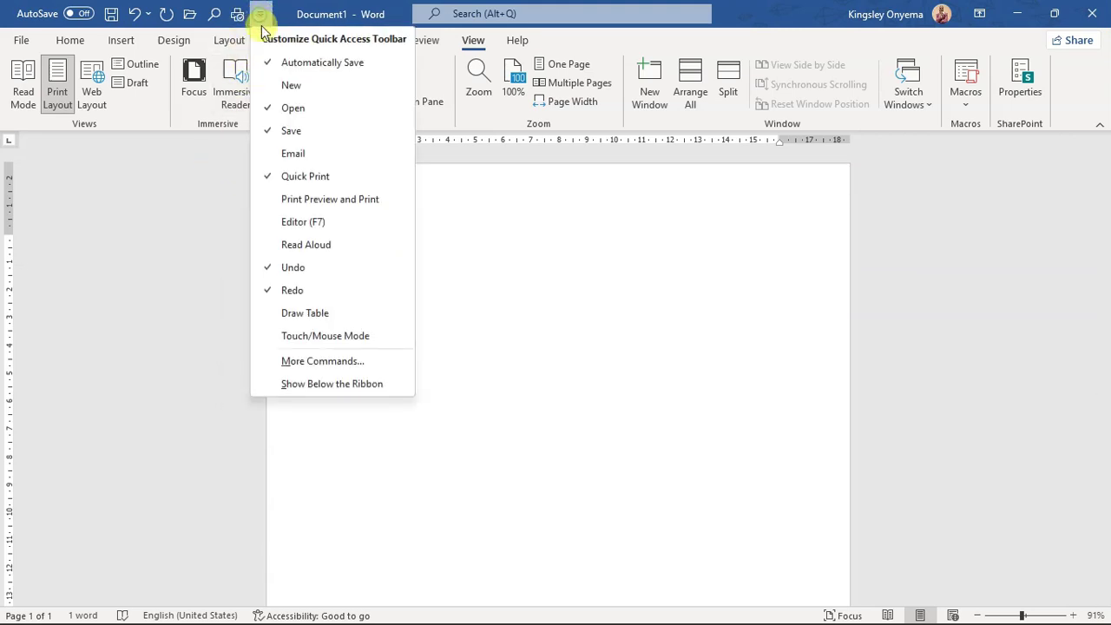
click(303, 178)
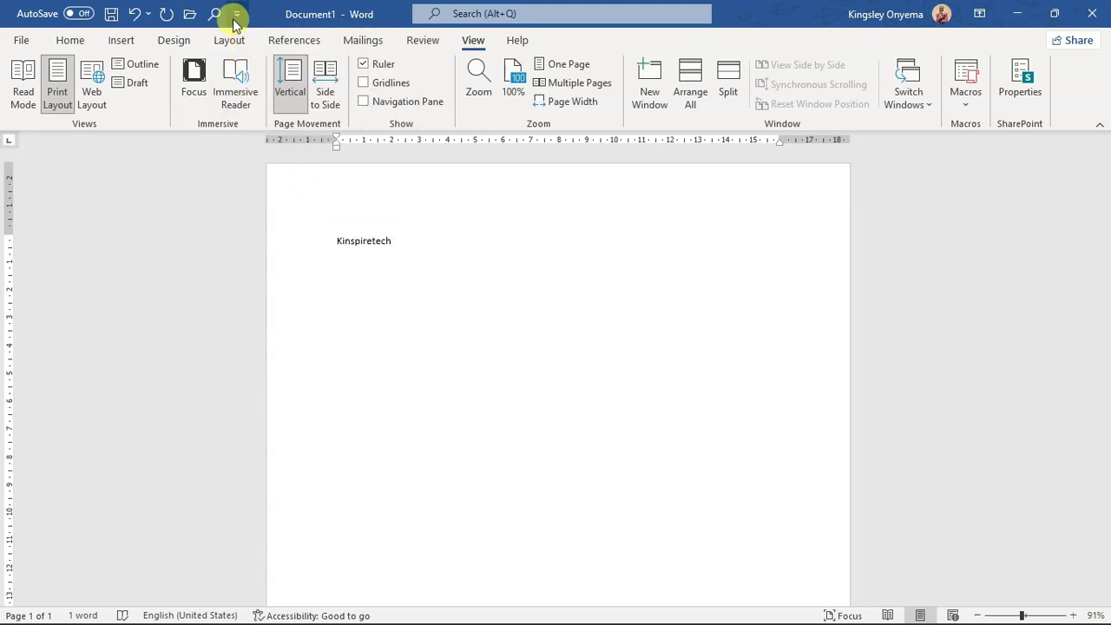
Remove Find from the quick-access toolbar in the customization settings
click(234, 14)
click(293, 361)
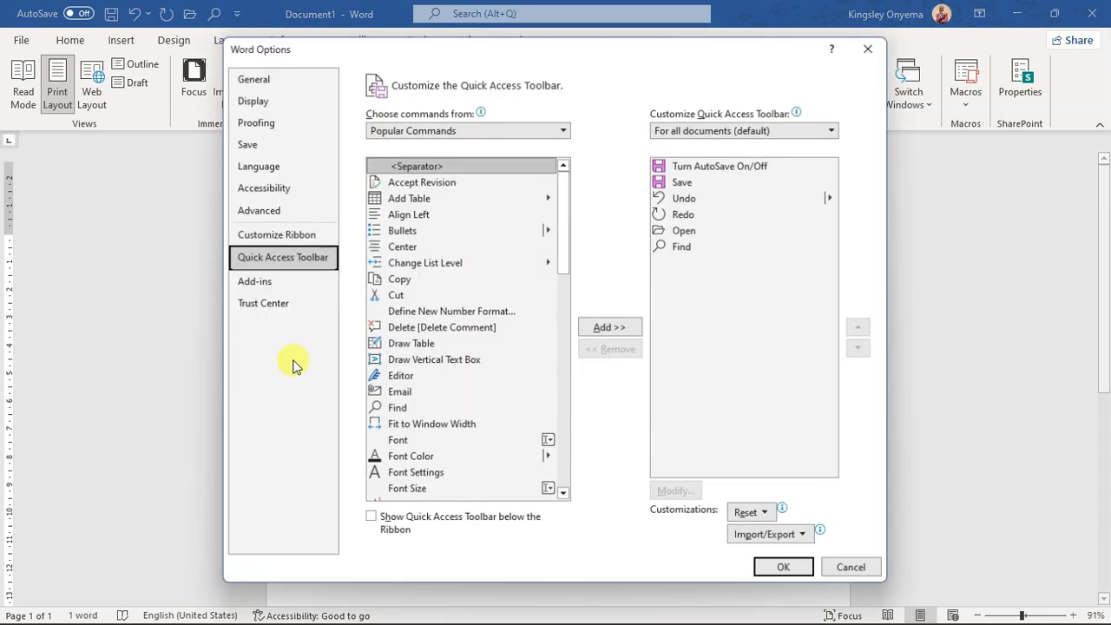
click(685, 247)
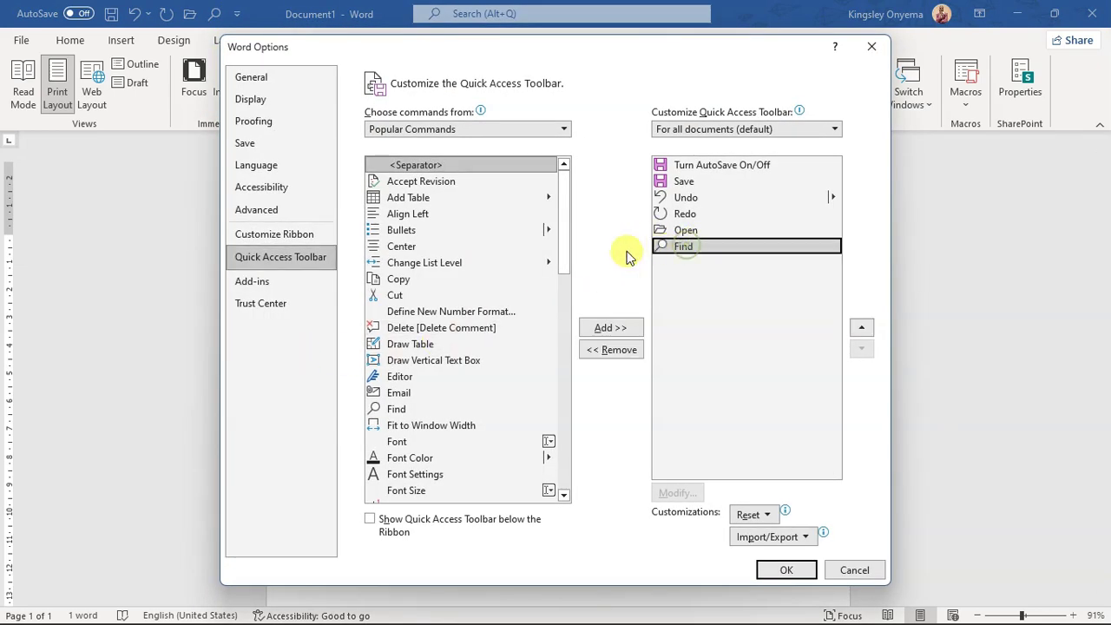
click(610, 351)
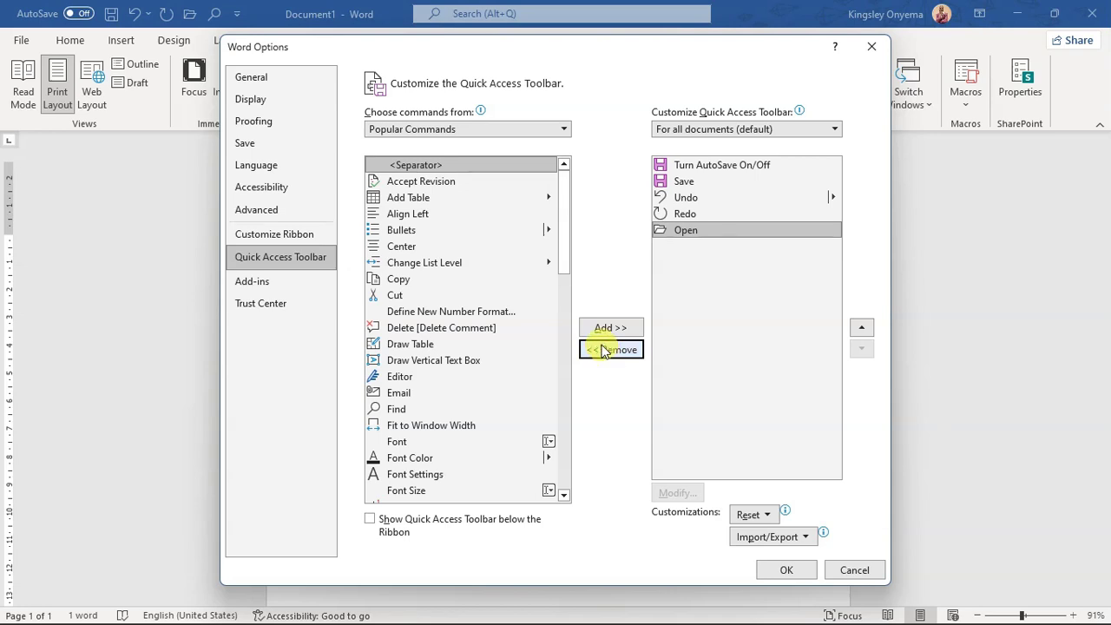
click(786, 568)
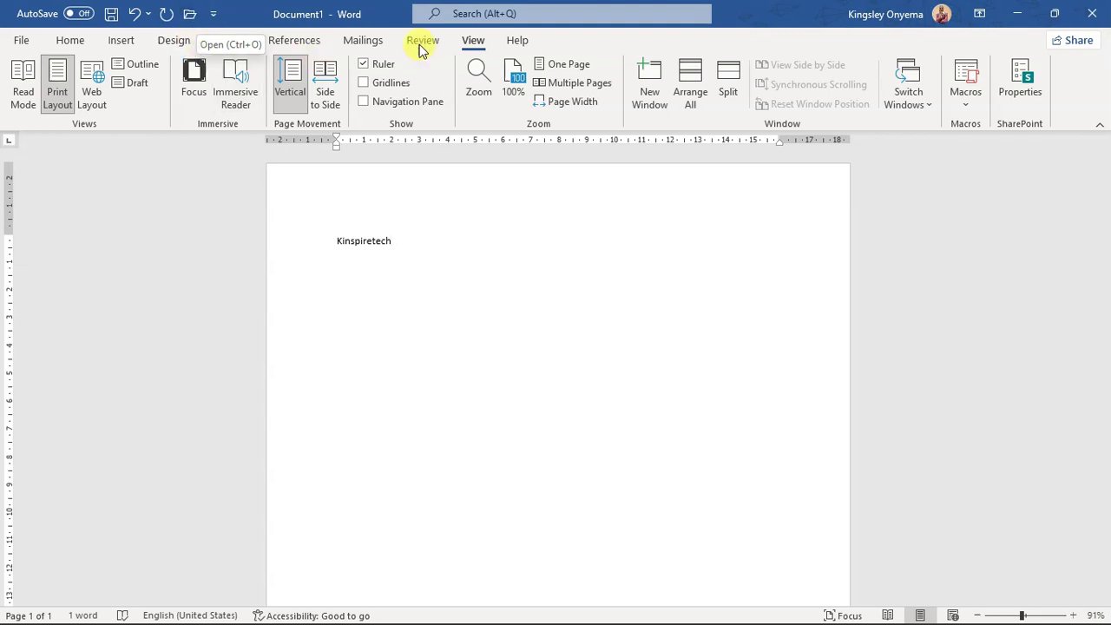
Collapse the ribbon to Show Tabs only and peek at the Layout commands
click(978, 17)
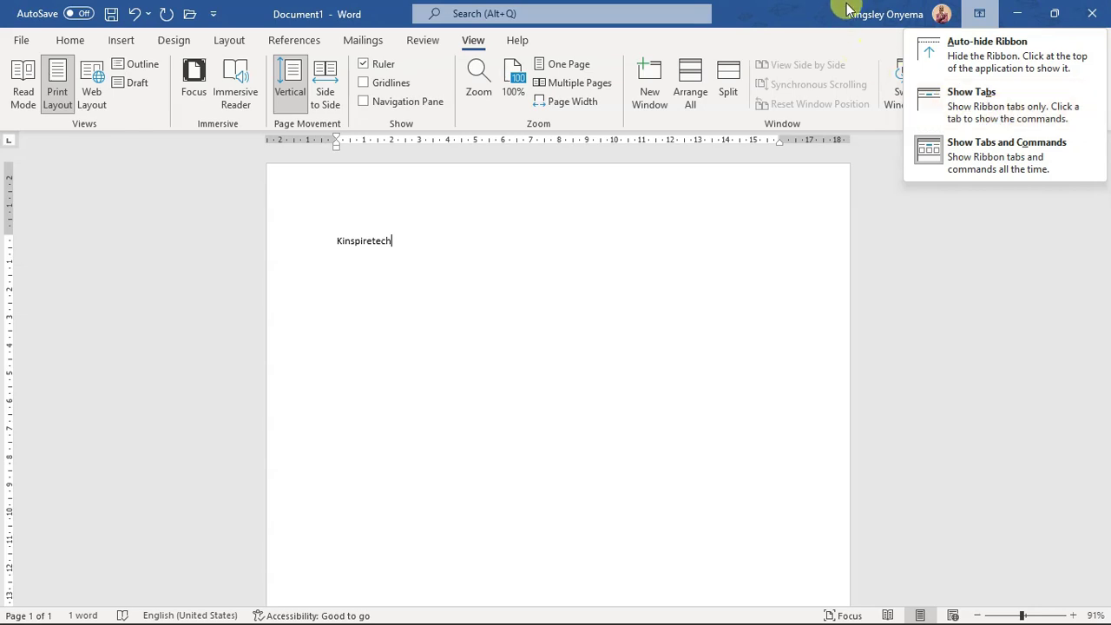
click(1012, 148)
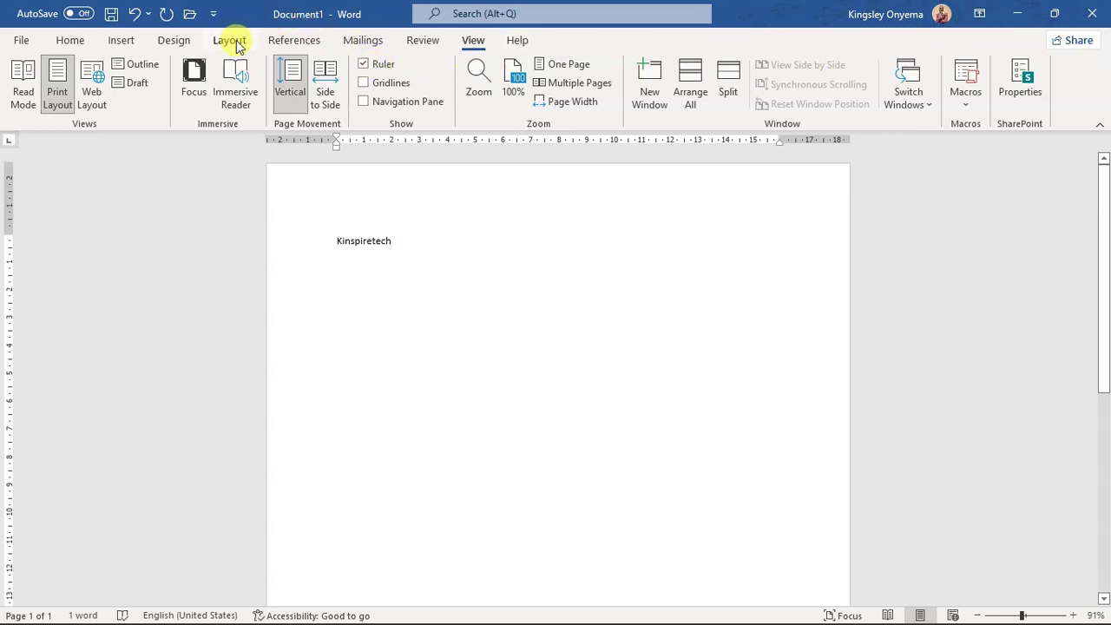
click(979, 14)
click(983, 99)
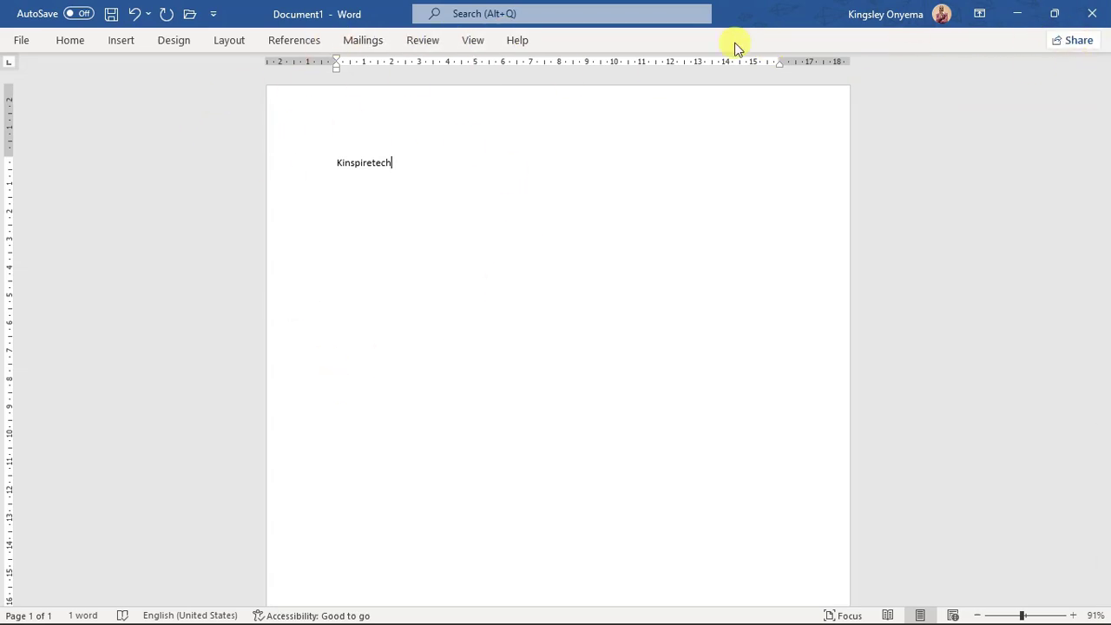
click(213, 41)
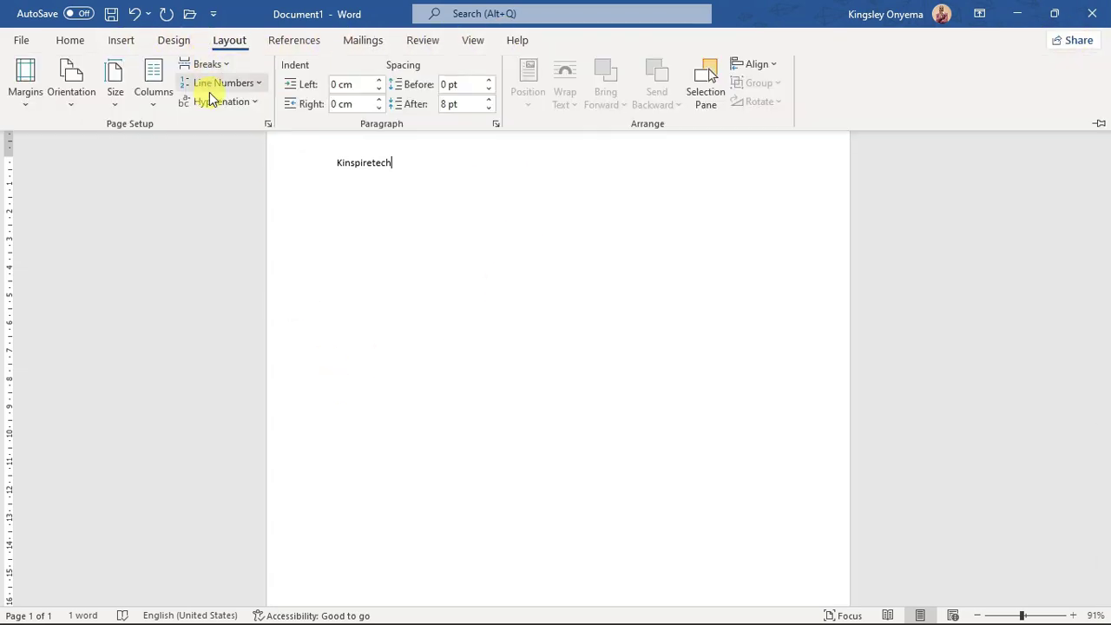
click(223, 183)
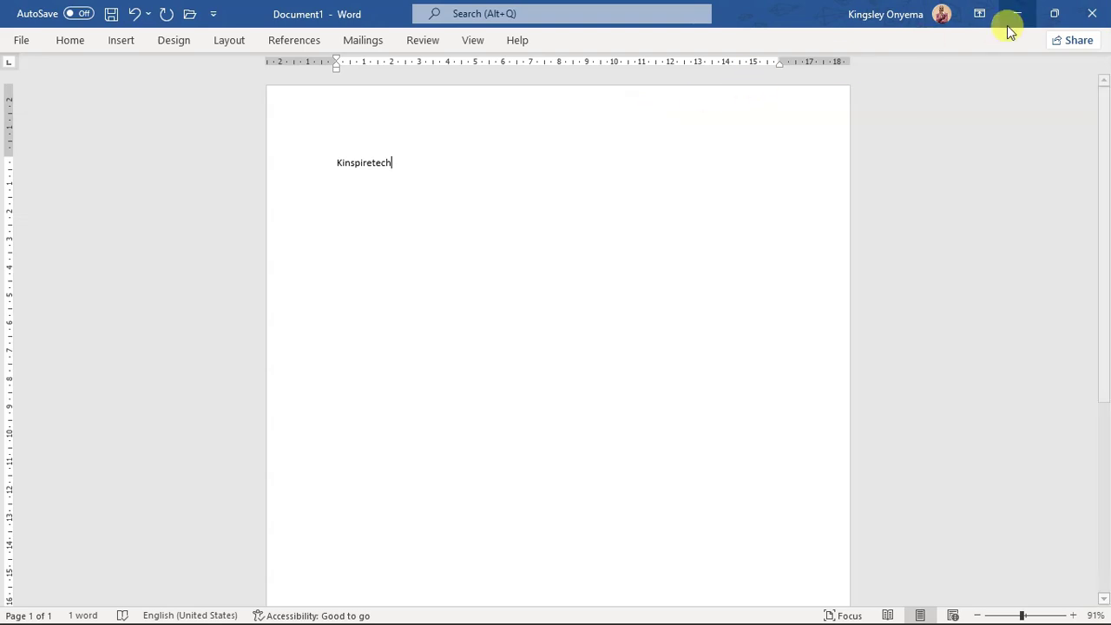
Auto-hide the ribbon, then restore Show Tabs and finally Show Tabs and Commands
click(978, 19)
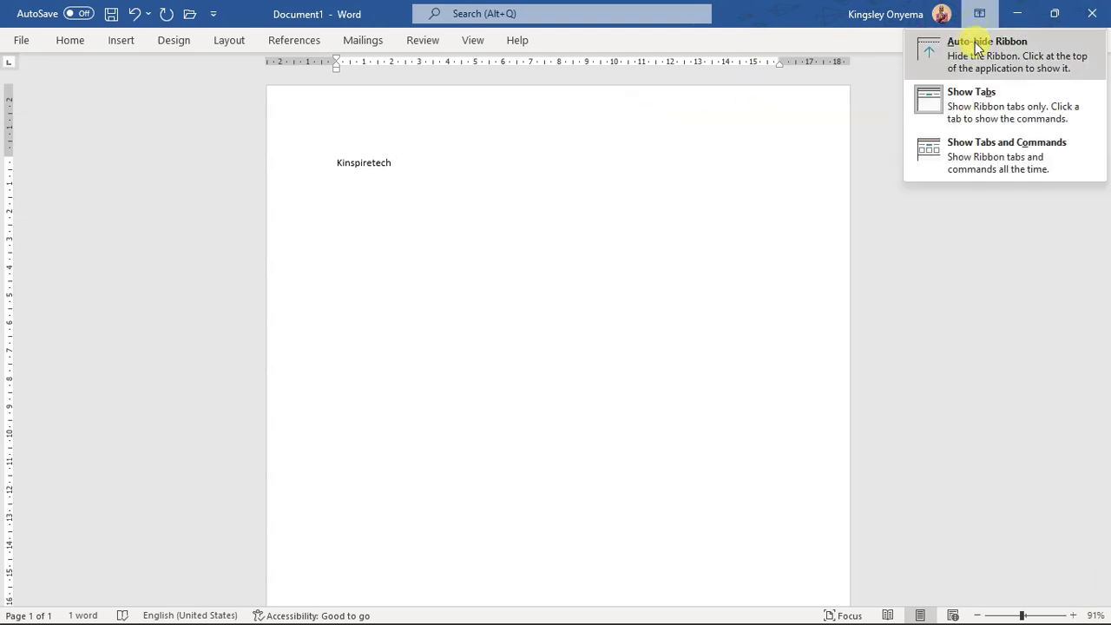
click(979, 41)
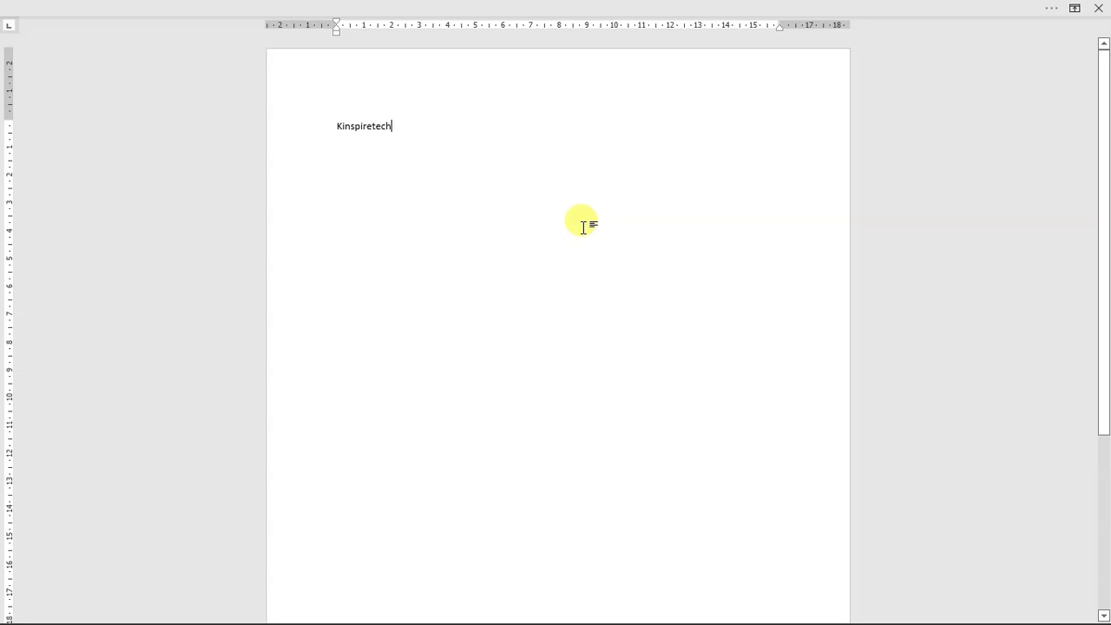
click(1073, 9)
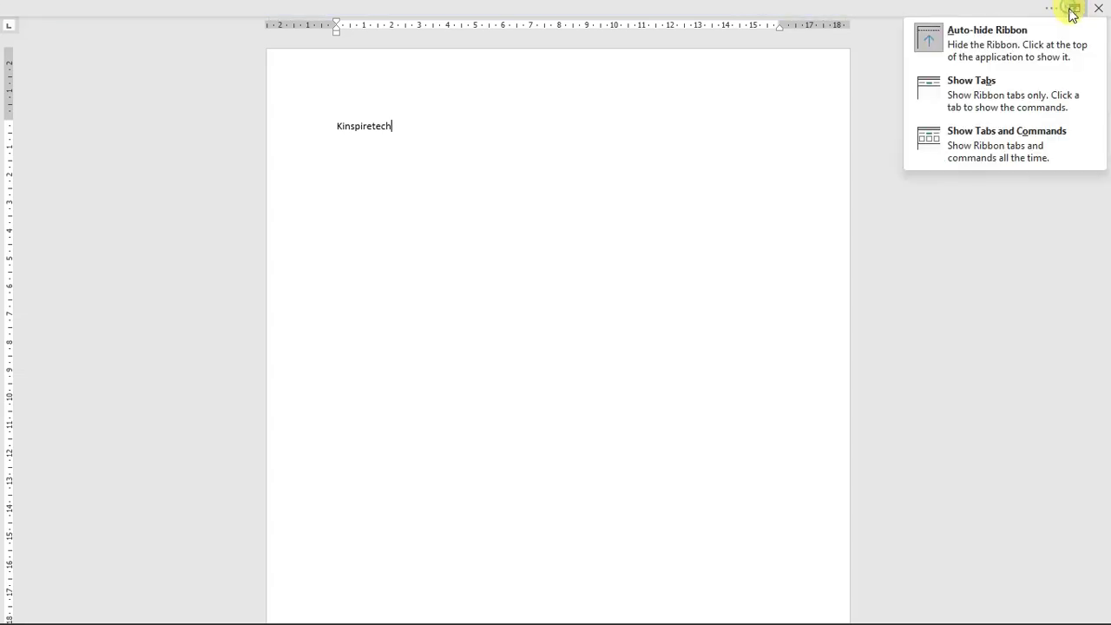
click(966, 94)
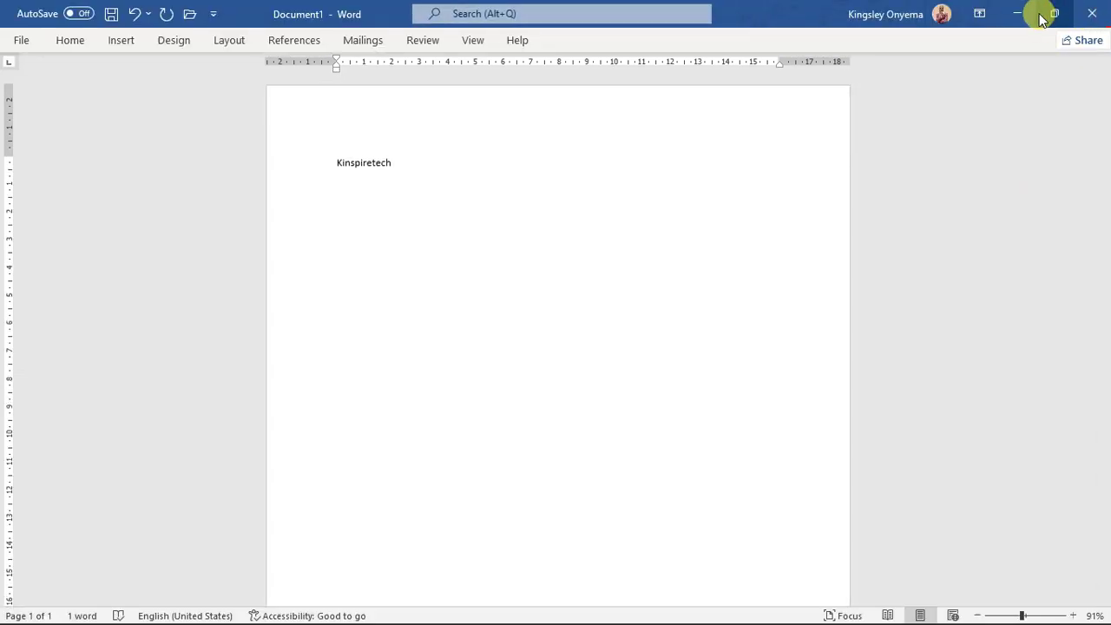
click(979, 14)
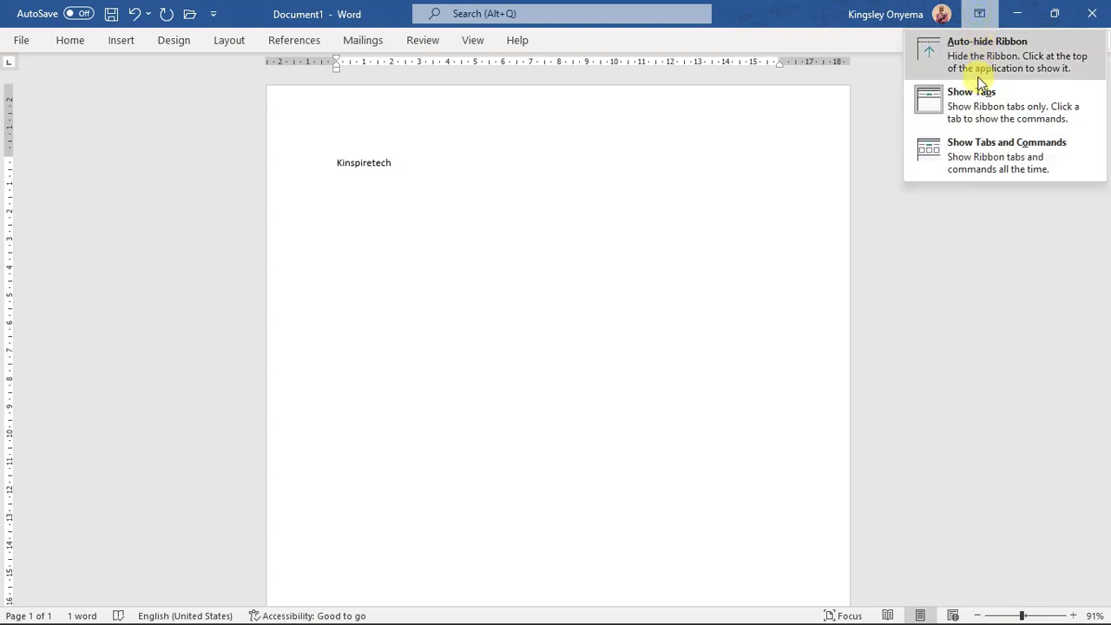
click(970, 146)
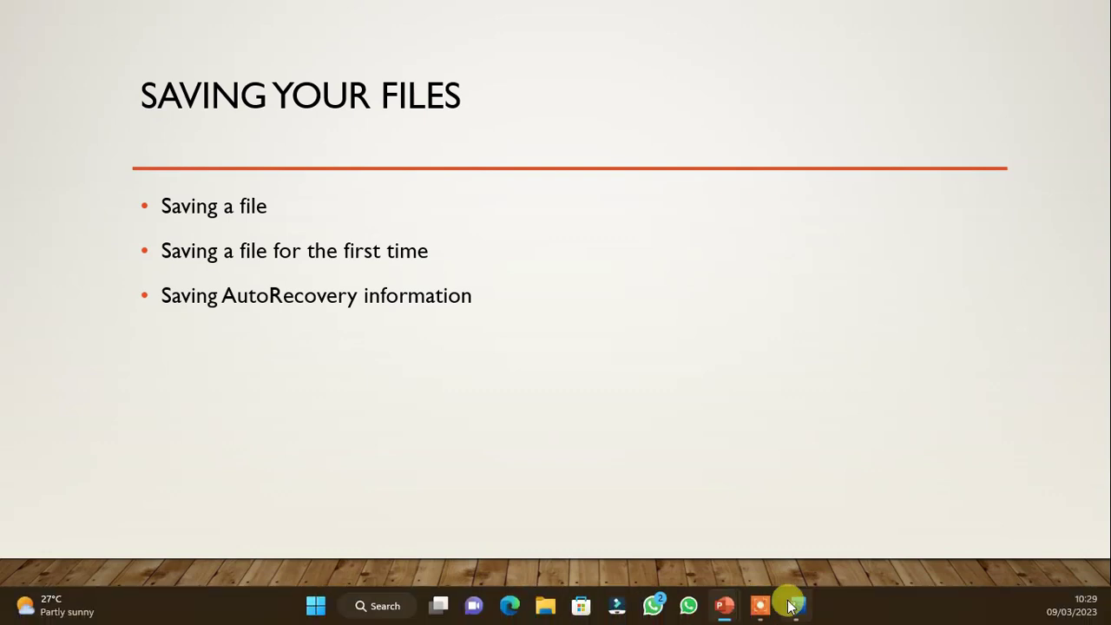
Switch from the PowerPoint slide back to the Word document via the taskbar
click(788, 606)
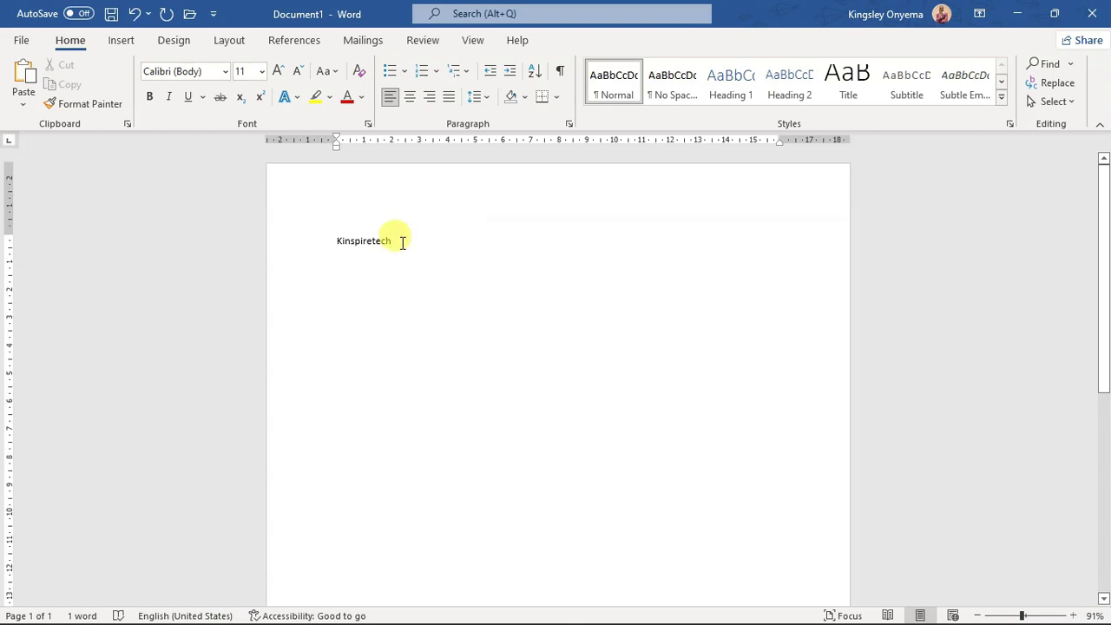
Save Document1 to the Desktop as Kinspiretech, keeping the Word Document type
click(21, 40)
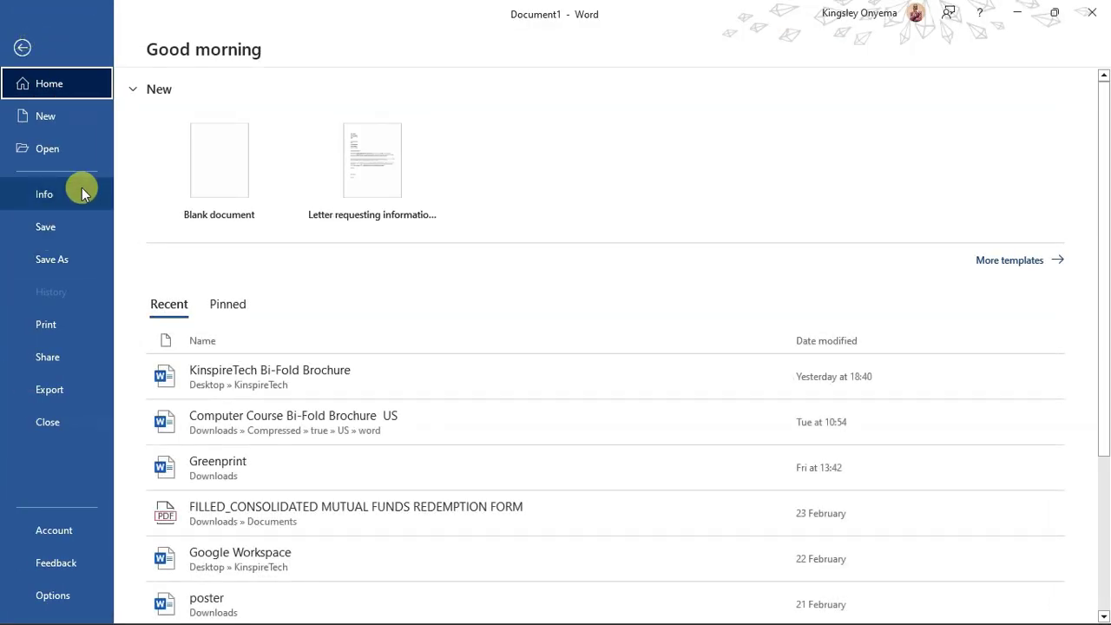
click(57, 230)
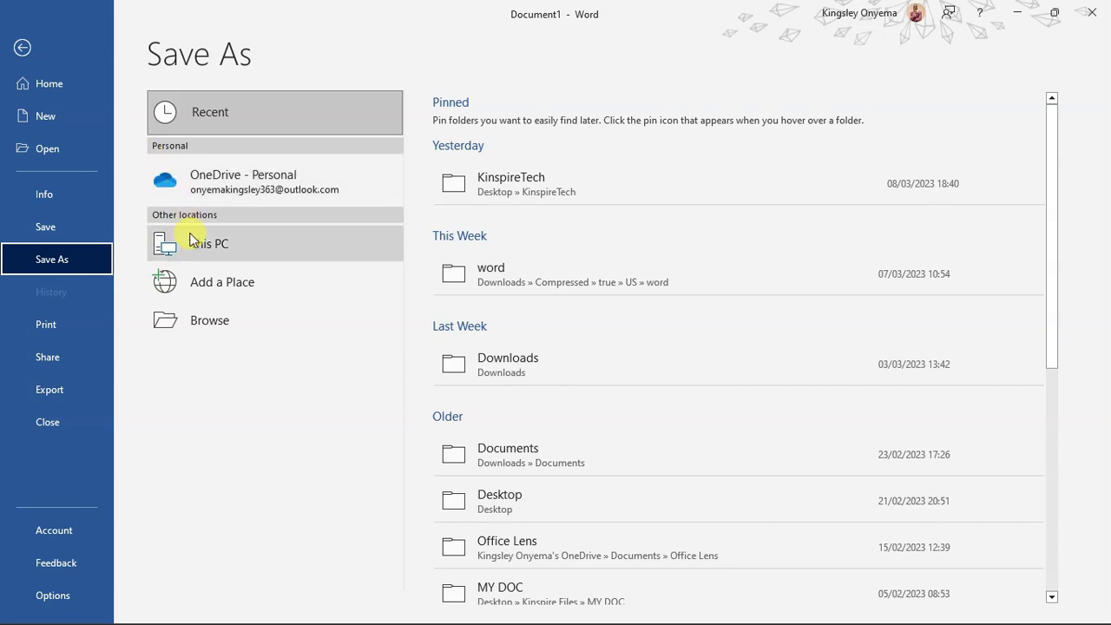
click(230, 316)
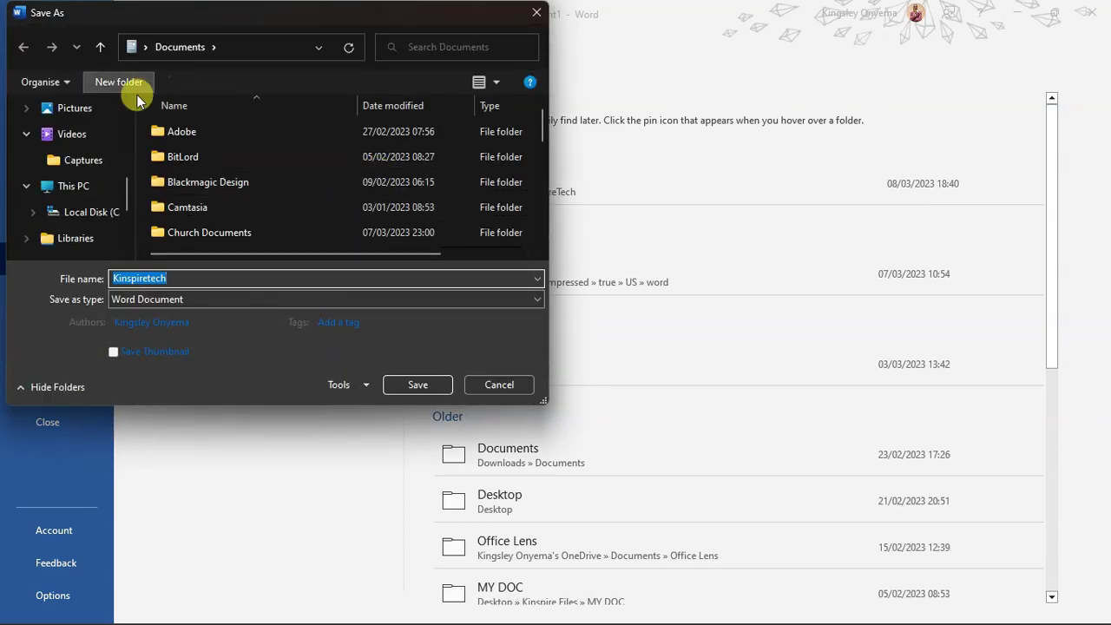
scroll(74, 174, up, 3)
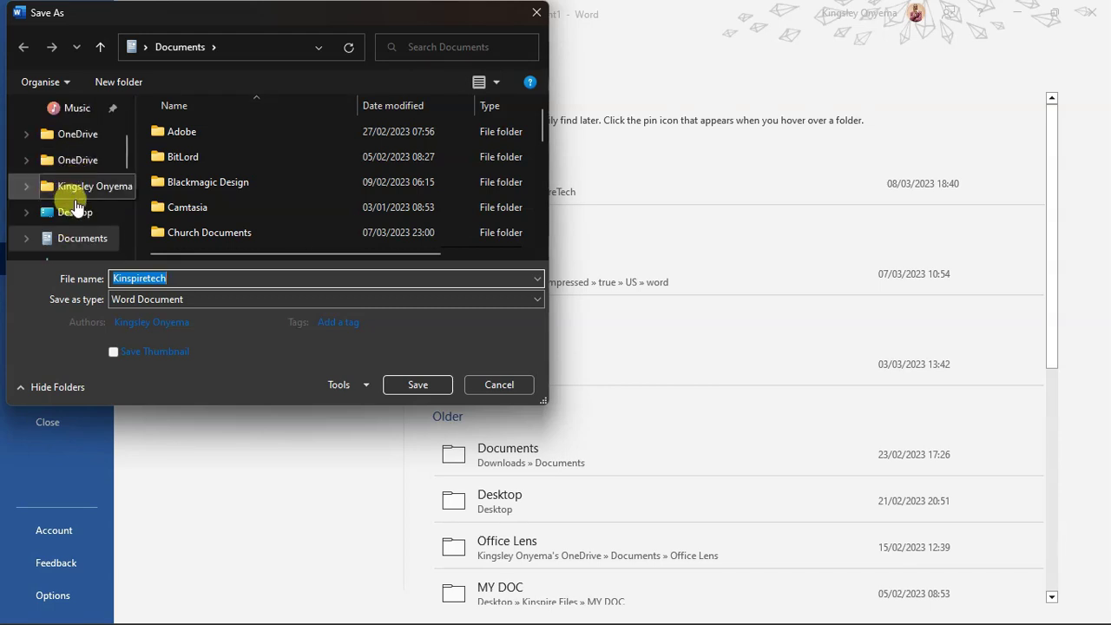
click(75, 212)
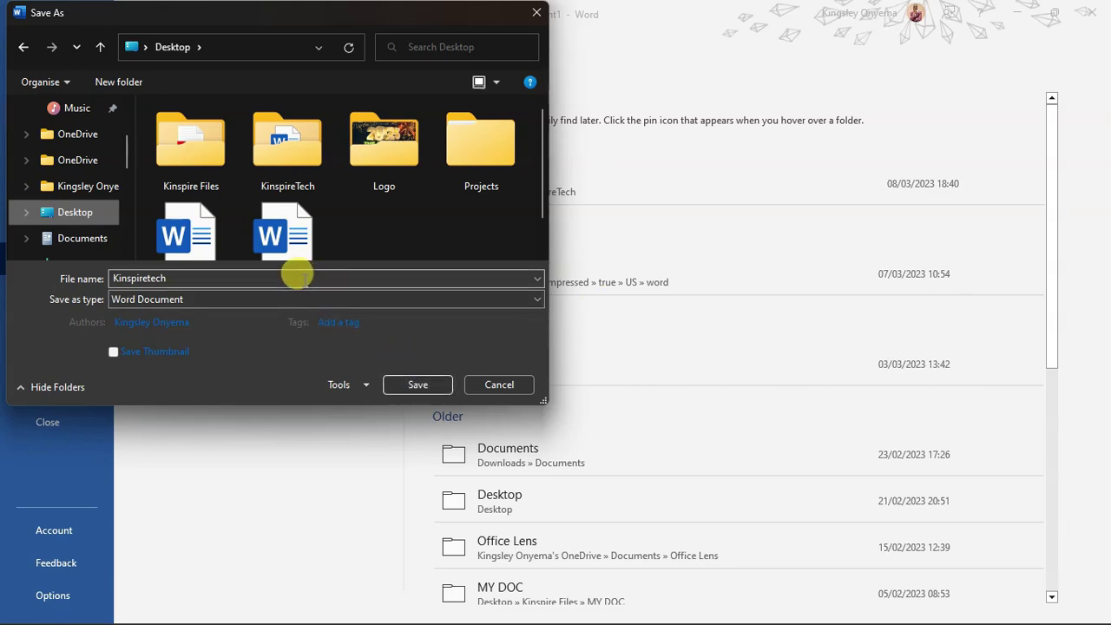
click(424, 389)
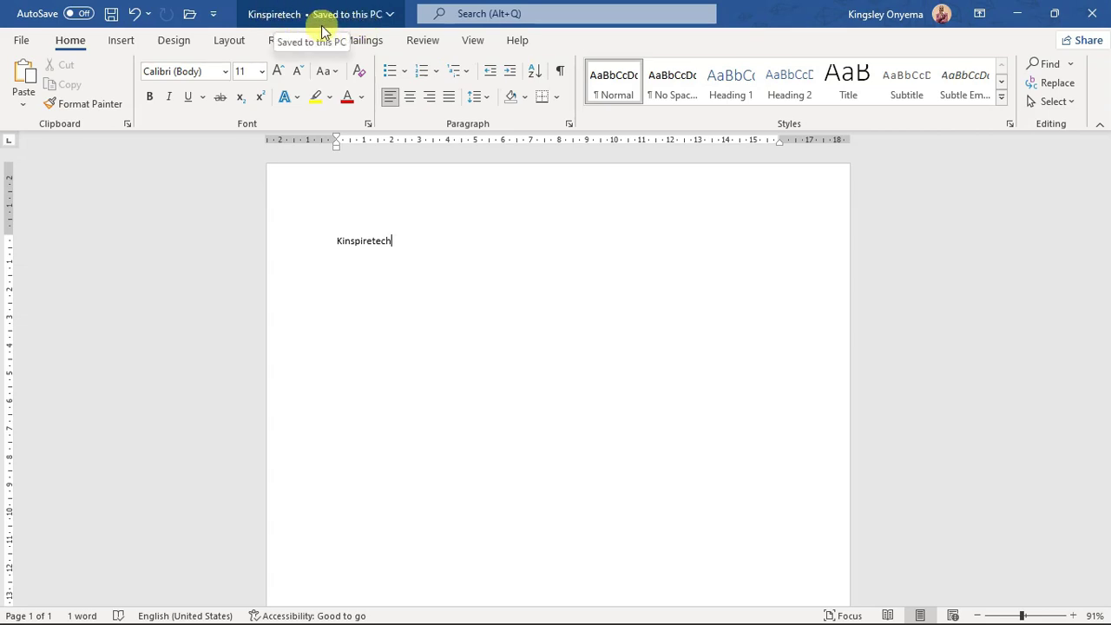
Check the file's save location, then type ' demo' after Kinspiretech and select the line
click(386, 15)
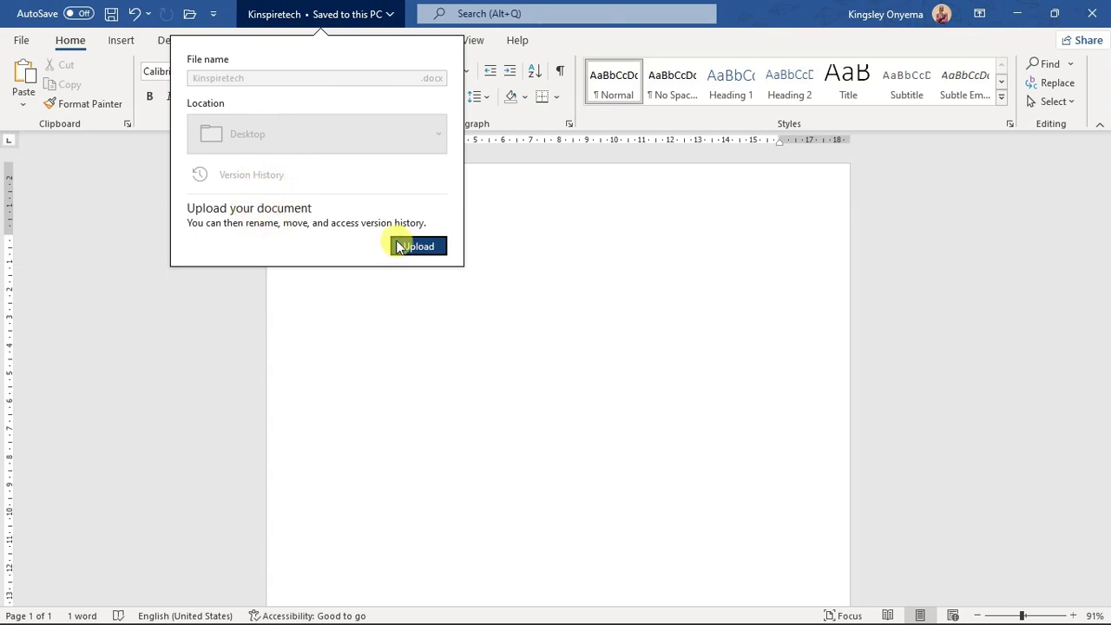
click(513, 239)
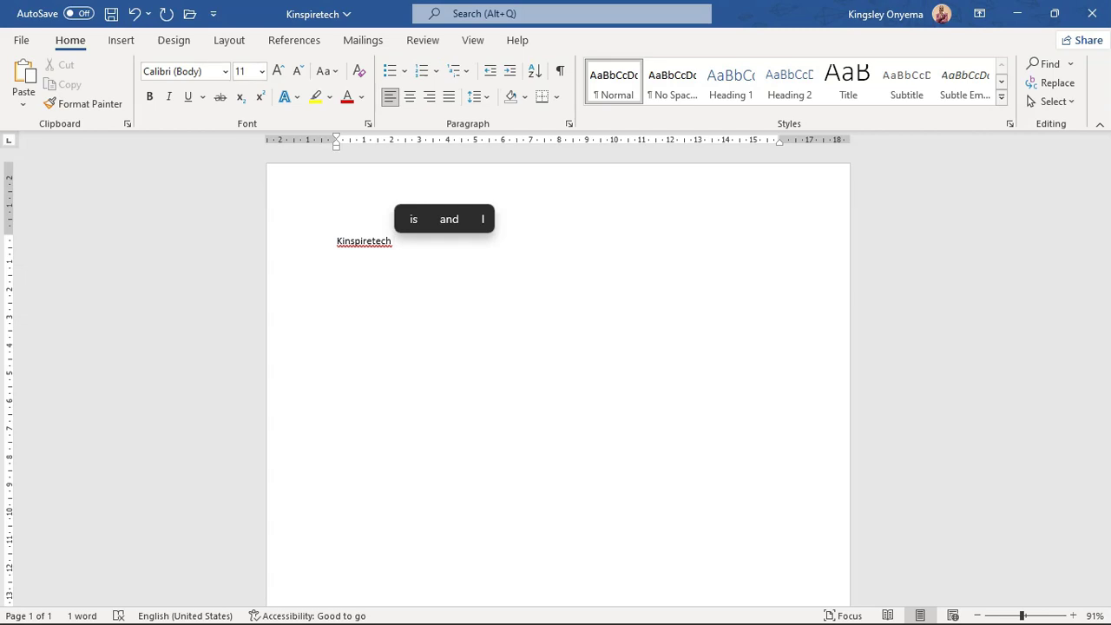
text(demo)
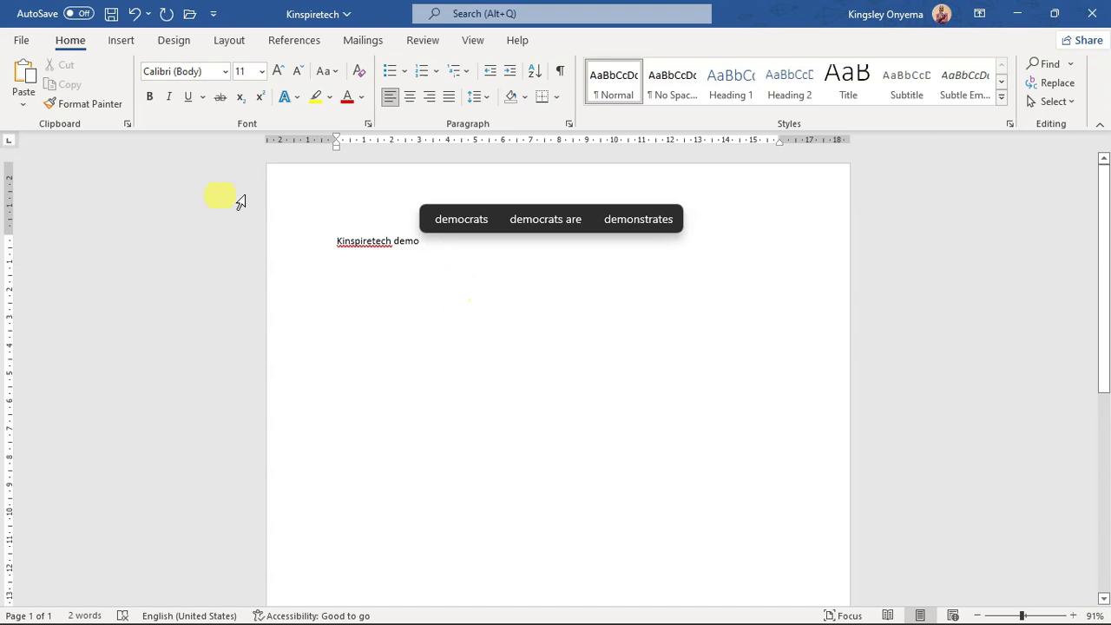
click(310, 187)
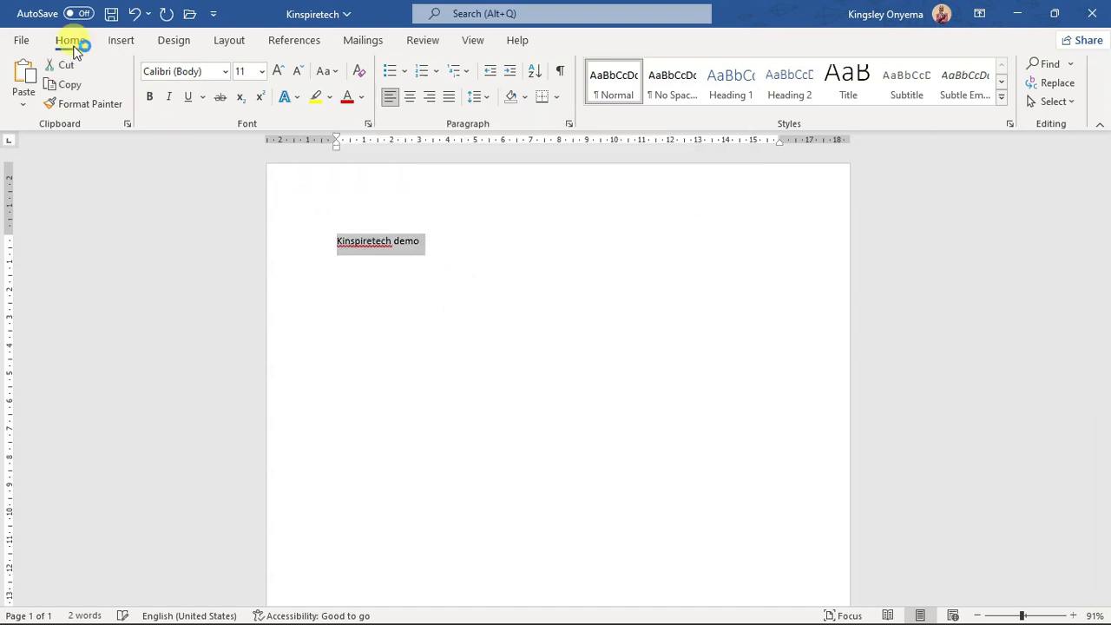
click(22, 41)
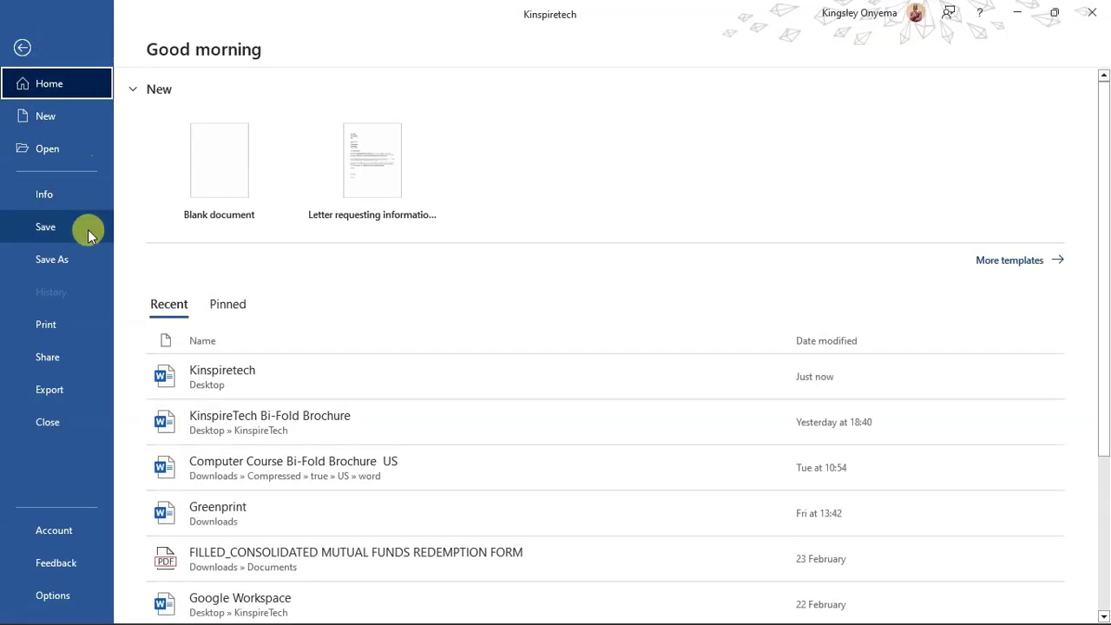
Open the Save As page listing This PC folders like Desktop, KinspireTech and Downloads
click(69, 256)
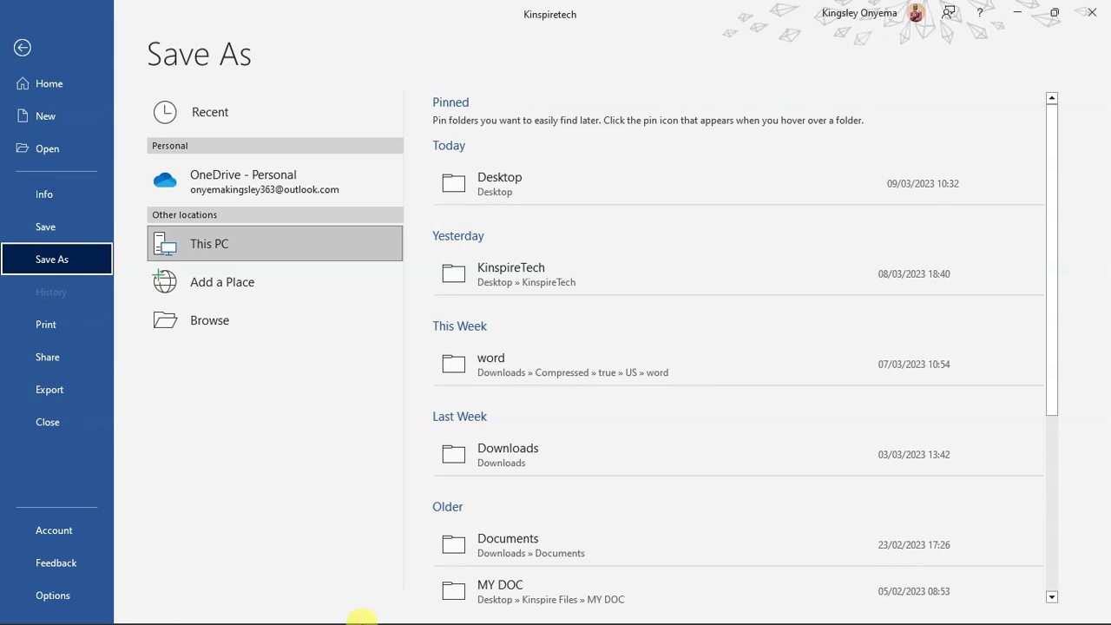
mouse_move(360, 618)
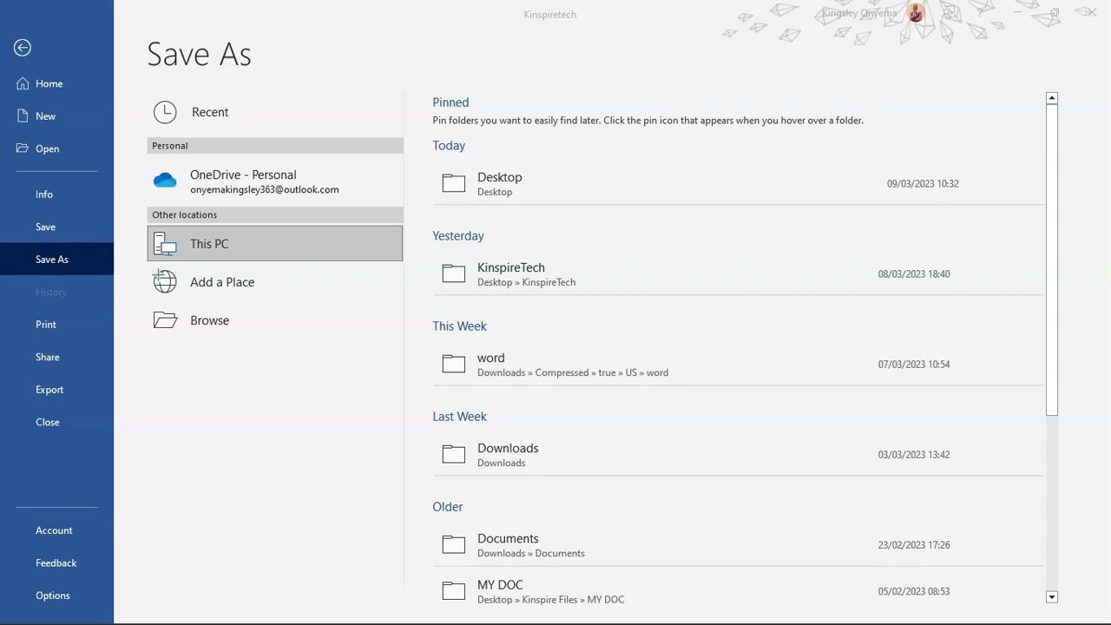
key(super+e)
drag(463, 8, 689, 154)
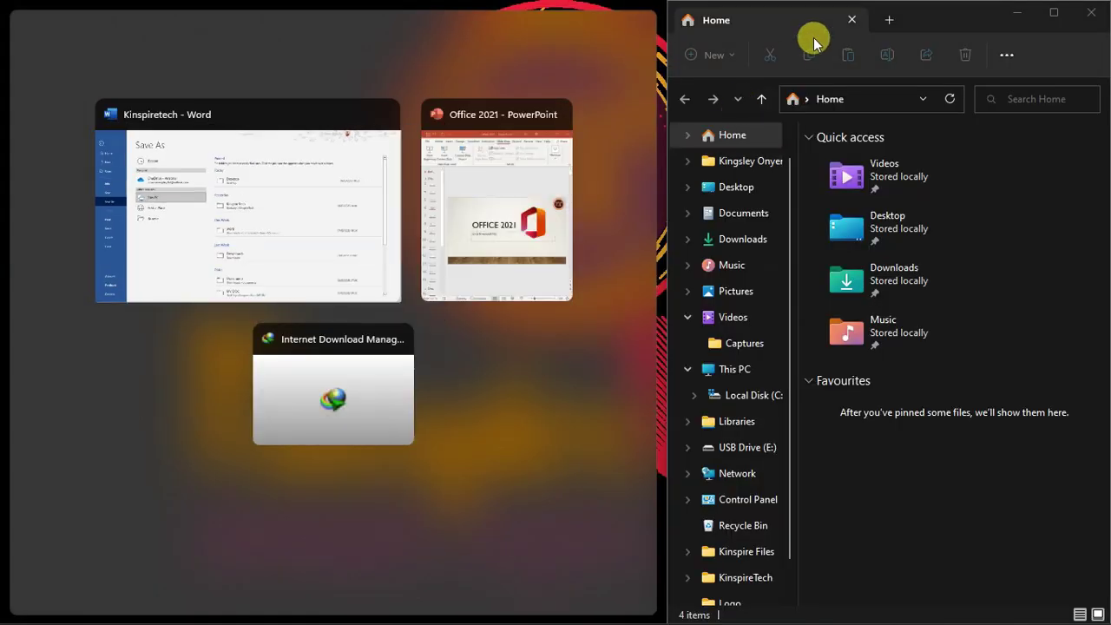
drag(952, 12, 720, 124)
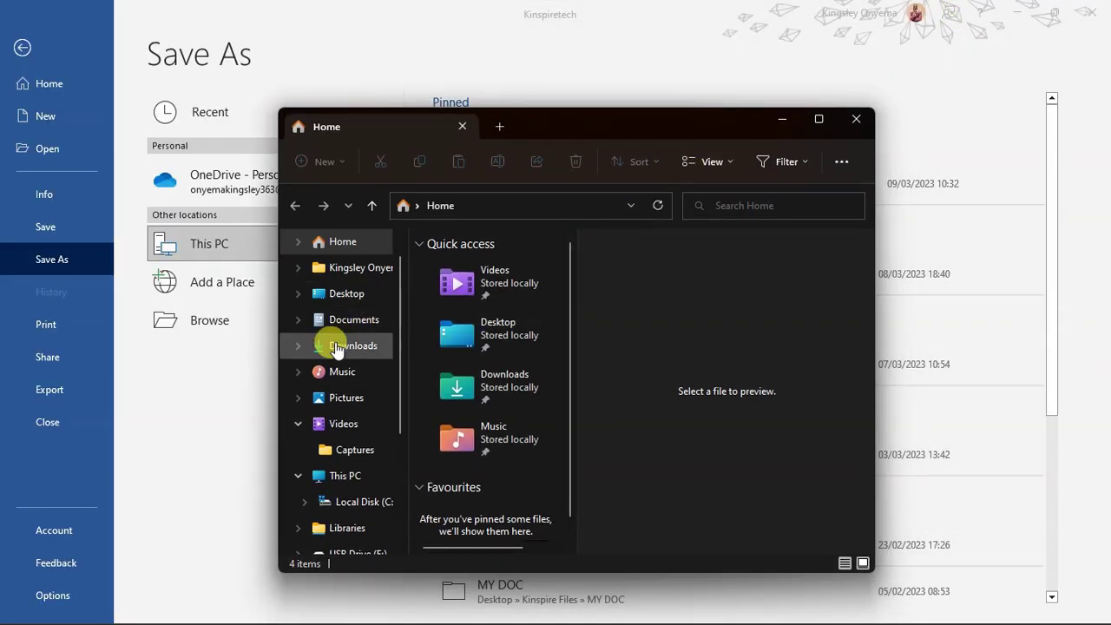
scroll(337, 349, up, 1)
click(346, 320)
scroll(521, 382, down, 5)
scroll(507, 408, up, 4)
scroll(491, 417, down, 2)
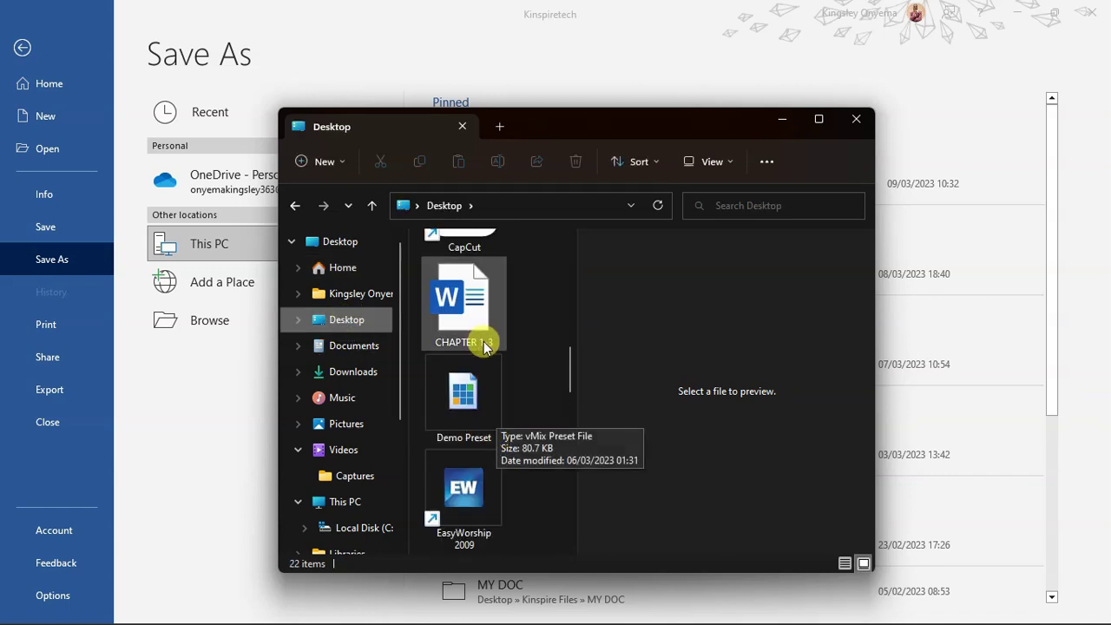
scroll(477, 375, down, 4)
scroll(497, 532, down, 1)
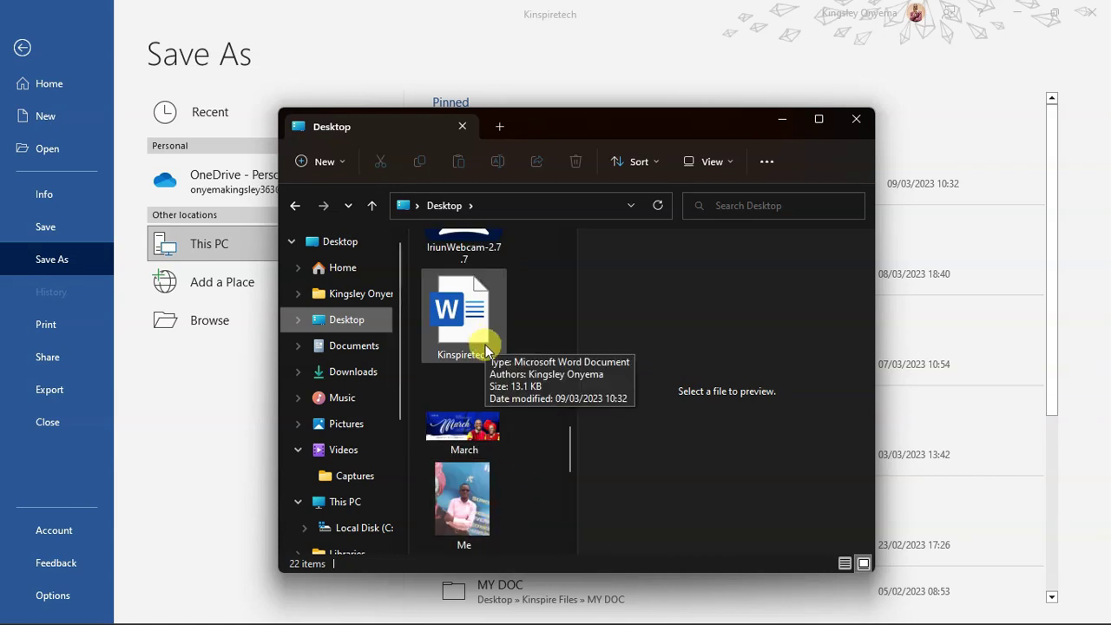
click(782, 119)
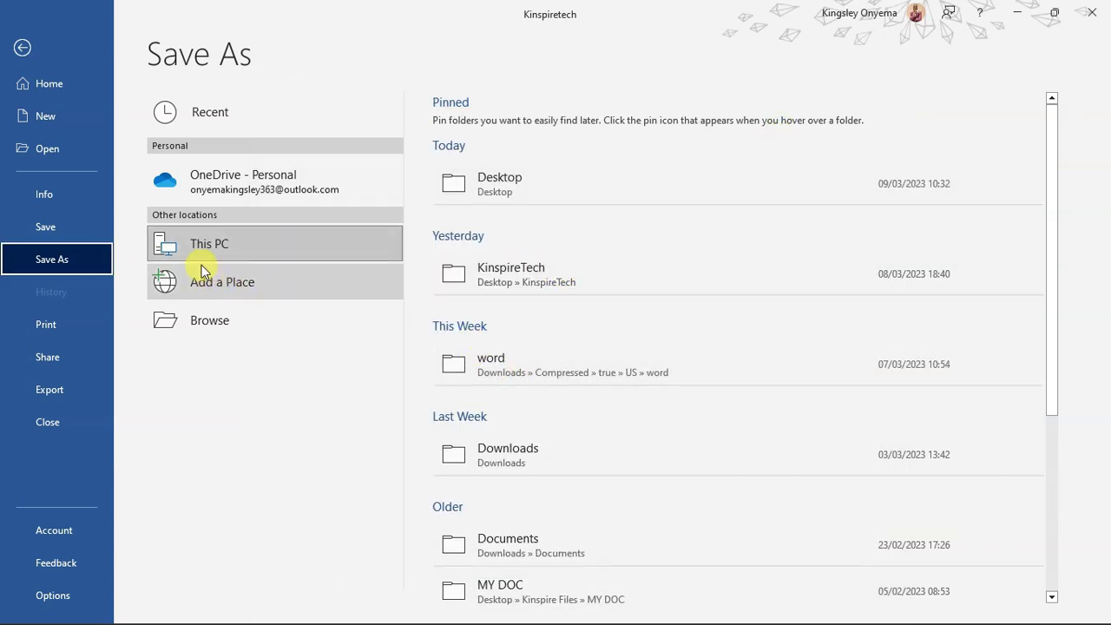
Save a separate copy to the Desktop named Kinspiretech 2
click(606, 193)
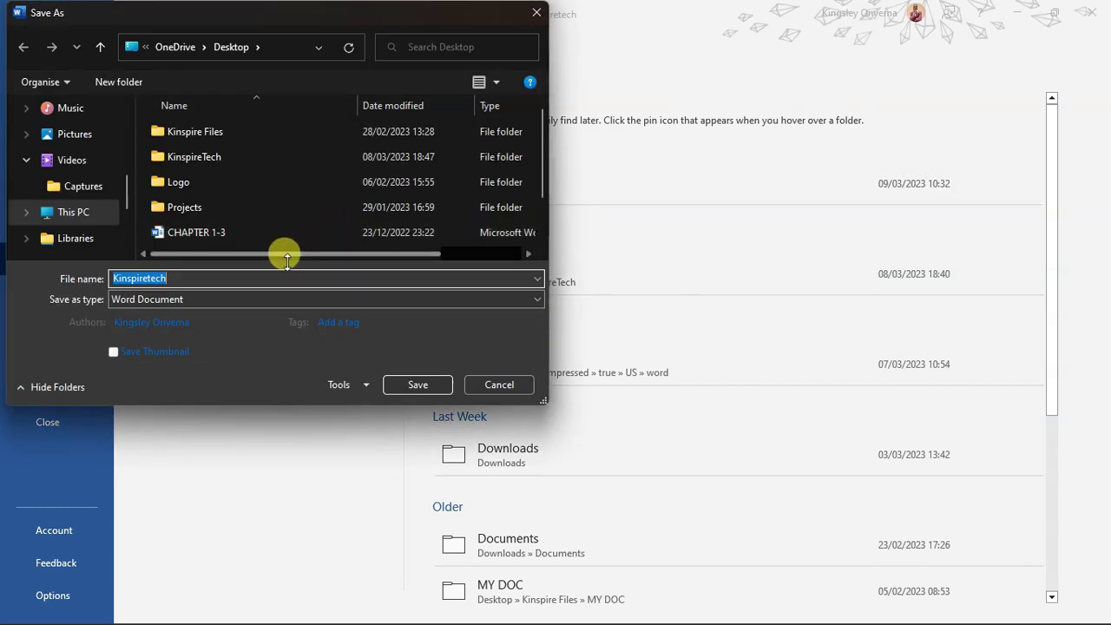
click(267, 272)
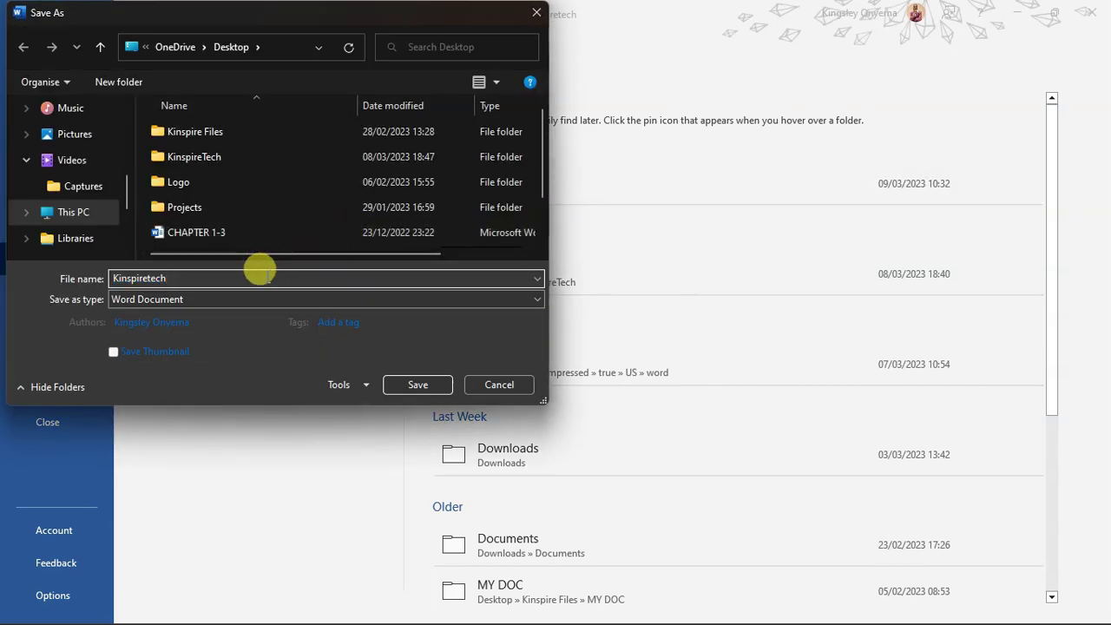
text(2)
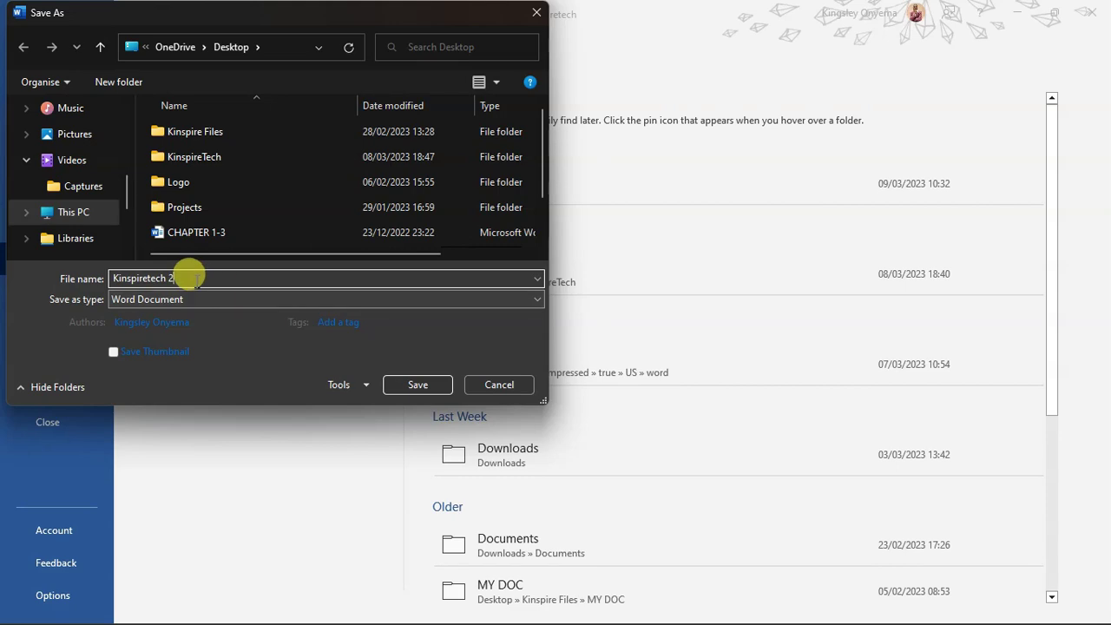
double_click(193, 278)
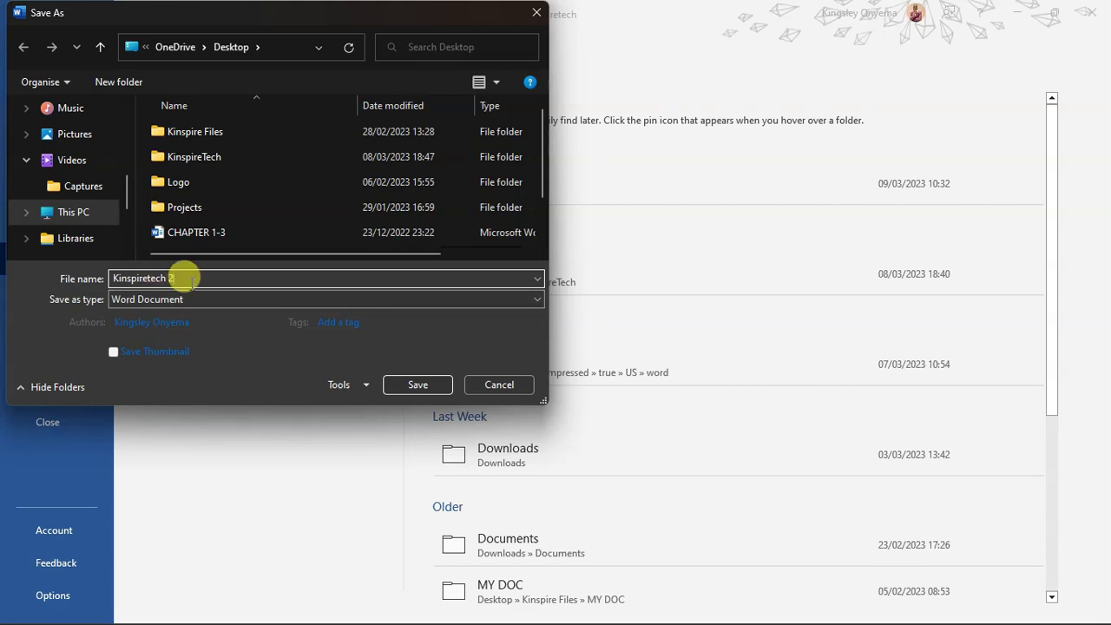
click(290, 278)
click(422, 384)
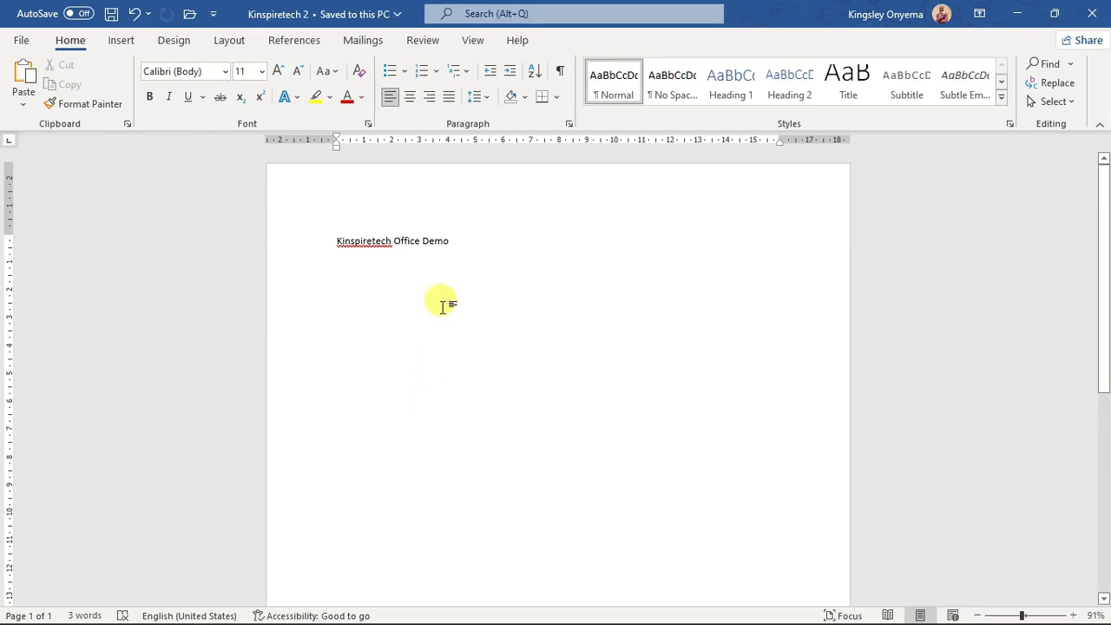
mouse_move(512, 621)
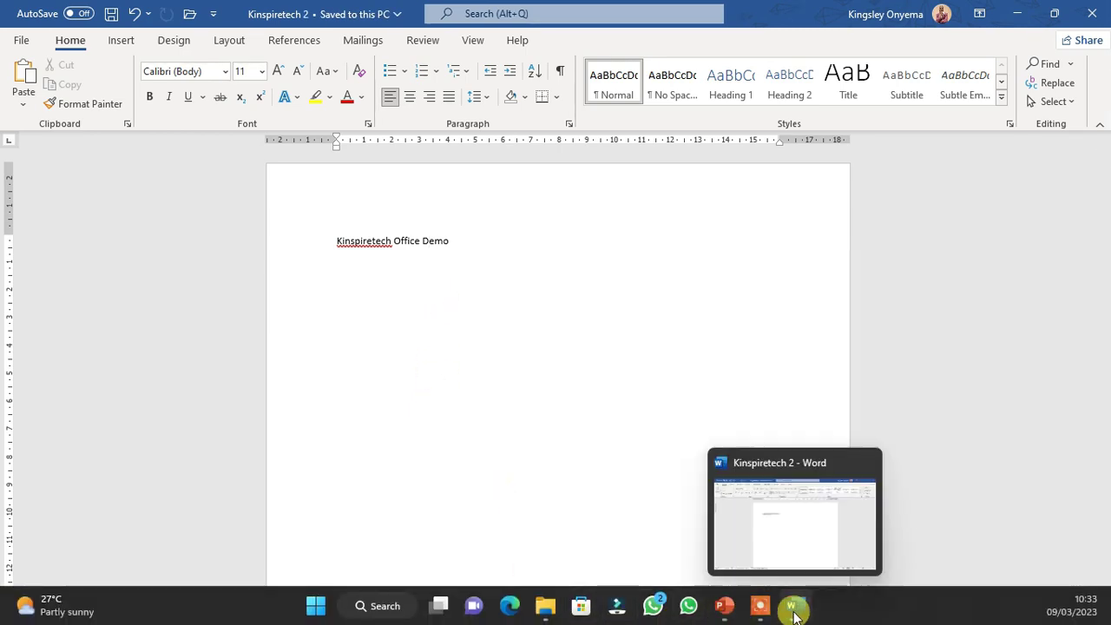
Confirm both Kinspiretech files on the Desktop in File Explorer, then return to Word
click(547, 606)
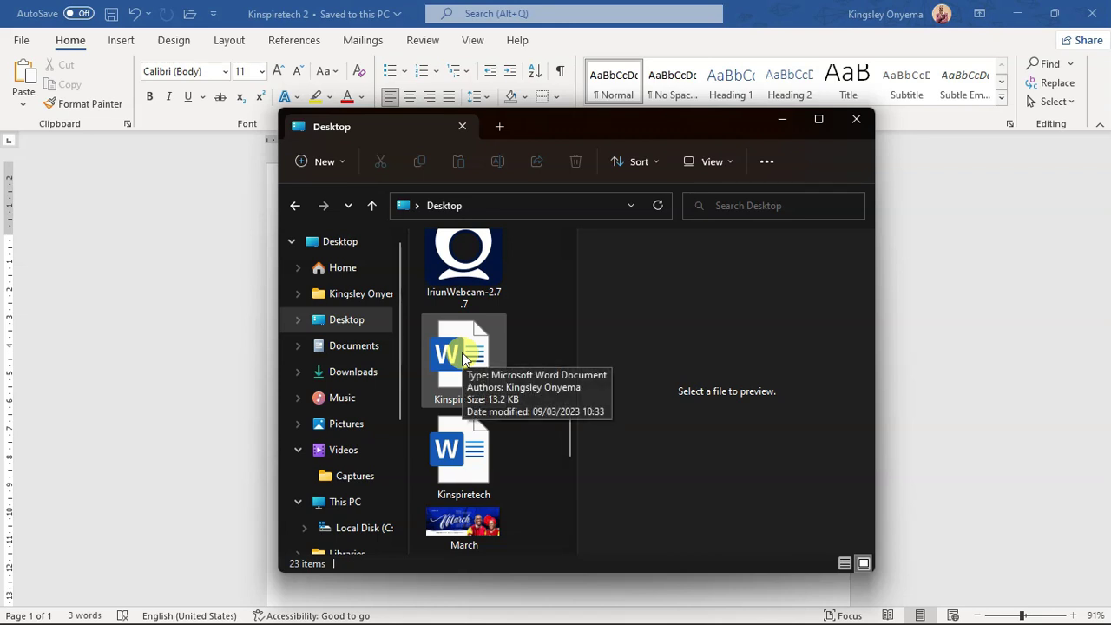
click(1067, 386)
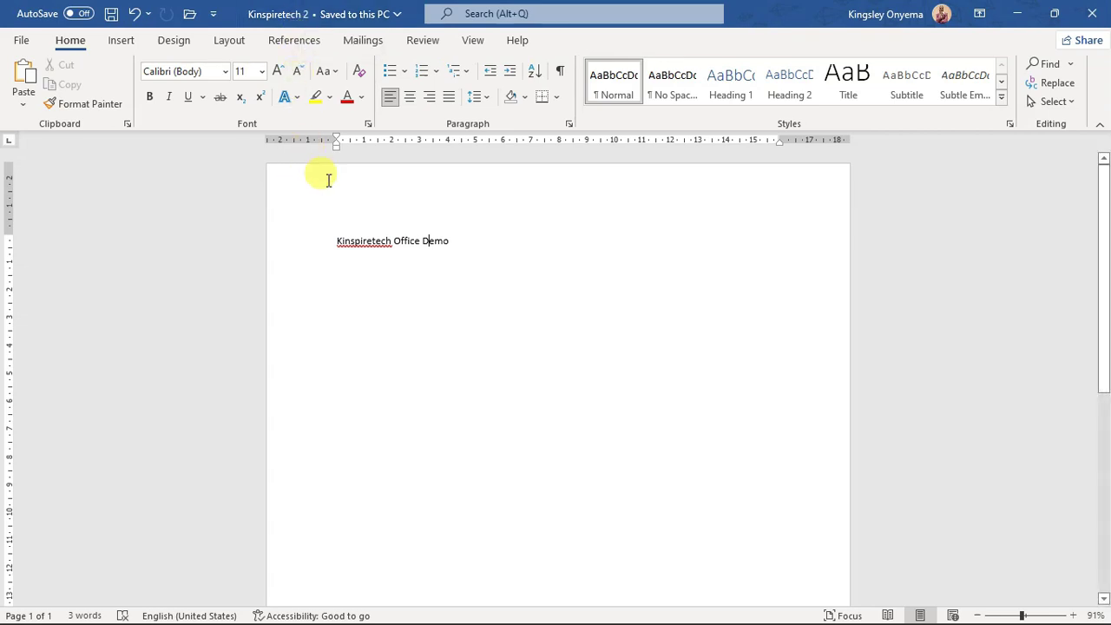
mouse_move(73, 19)
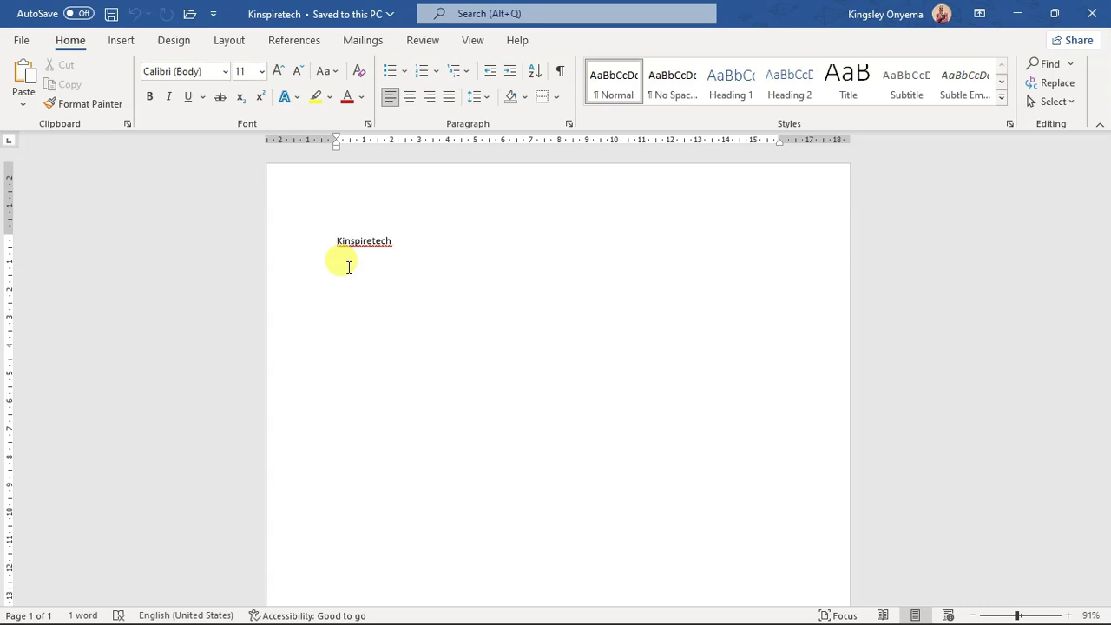
click(26, 41)
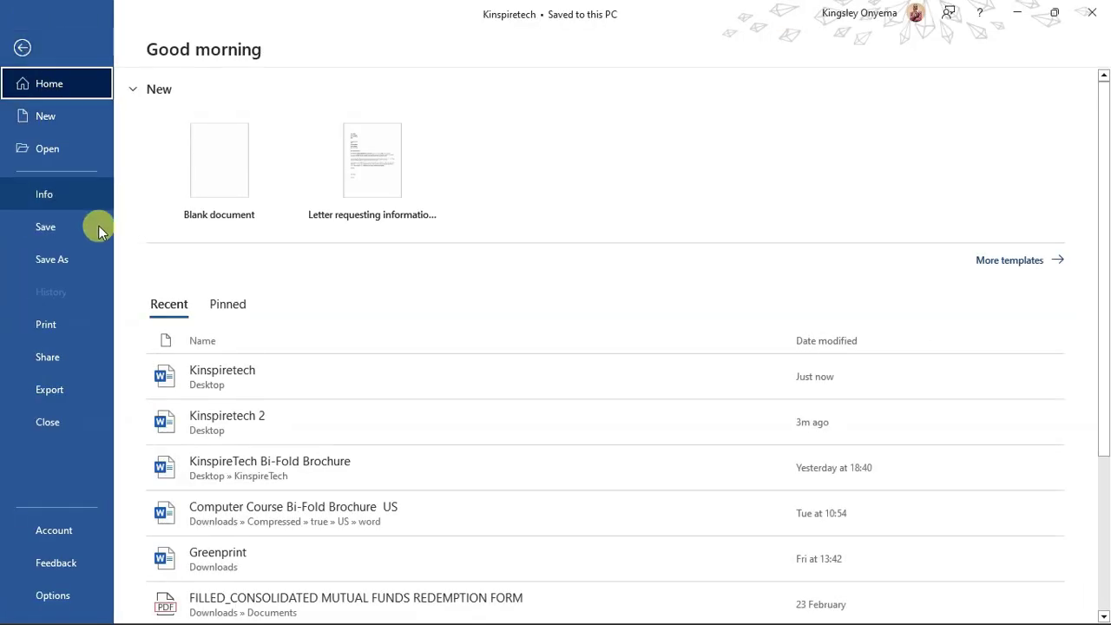
click(54, 596)
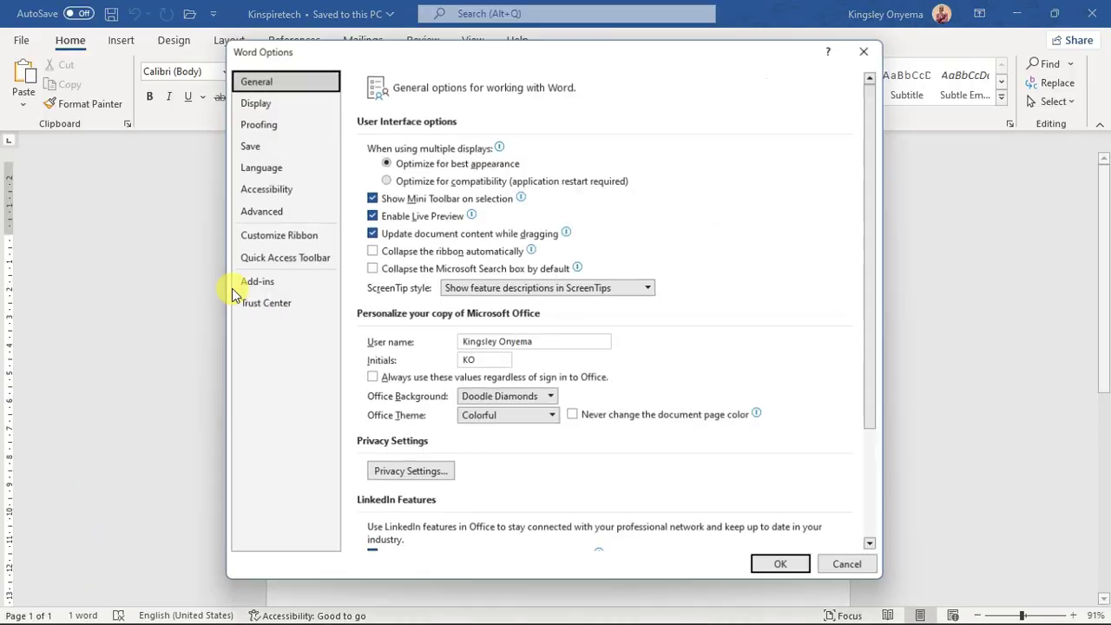
click(252, 165)
click(248, 143)
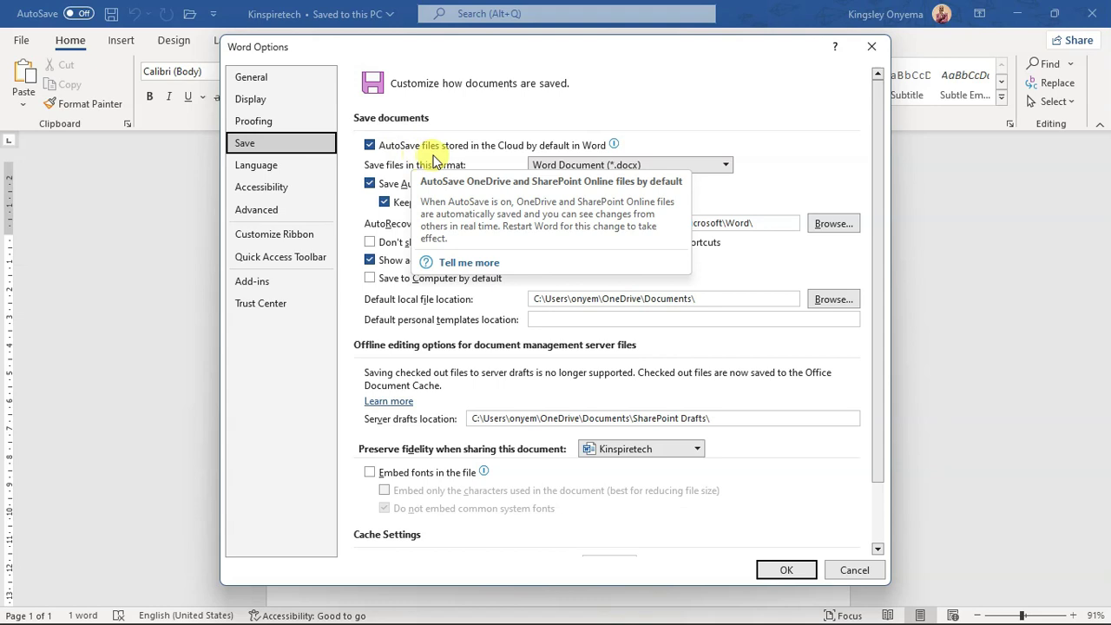
mouse_move(613, 145)
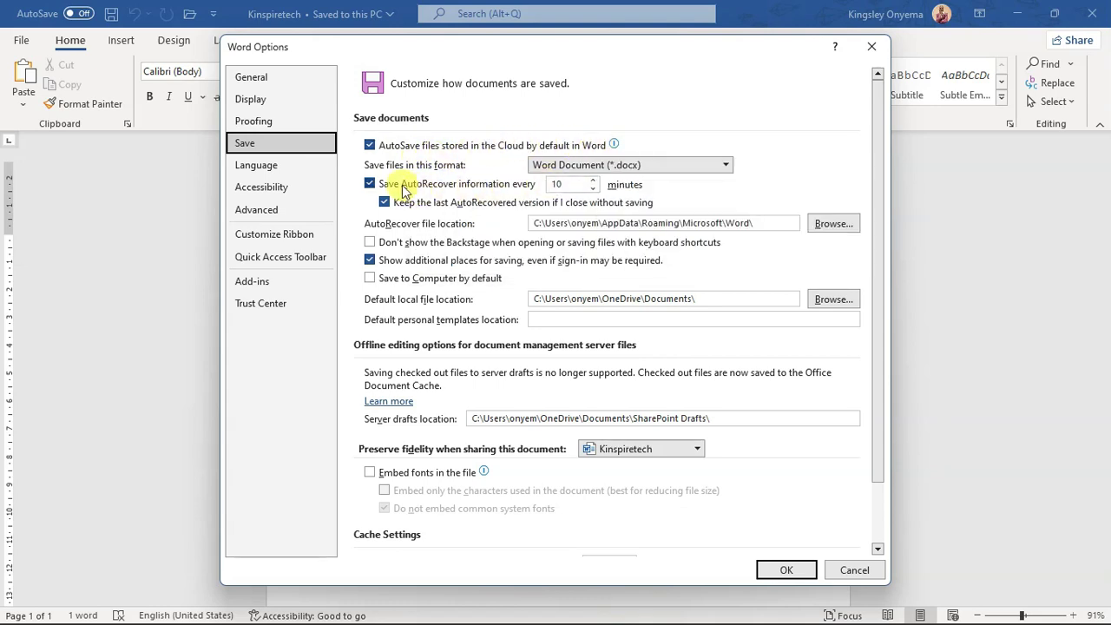
double_click(566, 186)
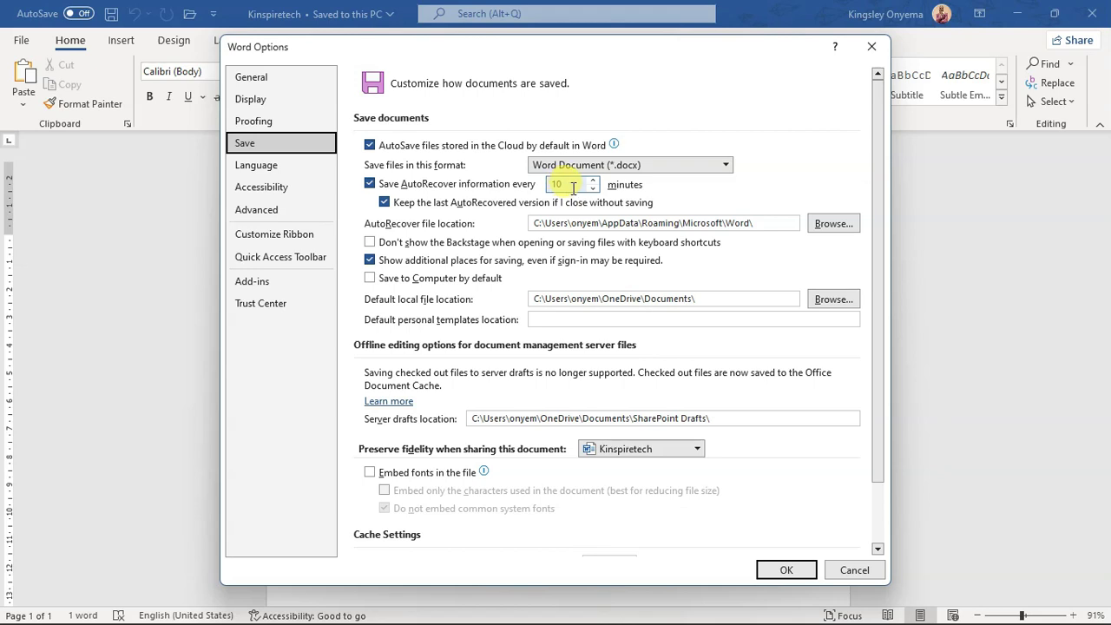
click(575, 188)
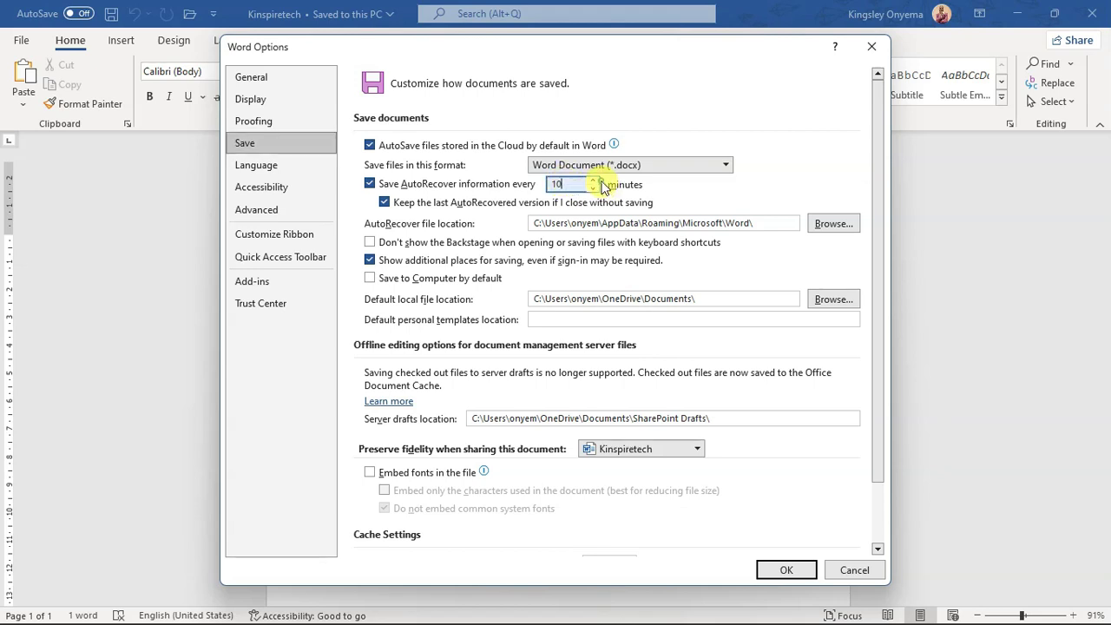
click(593, 190)
click(593, 191)
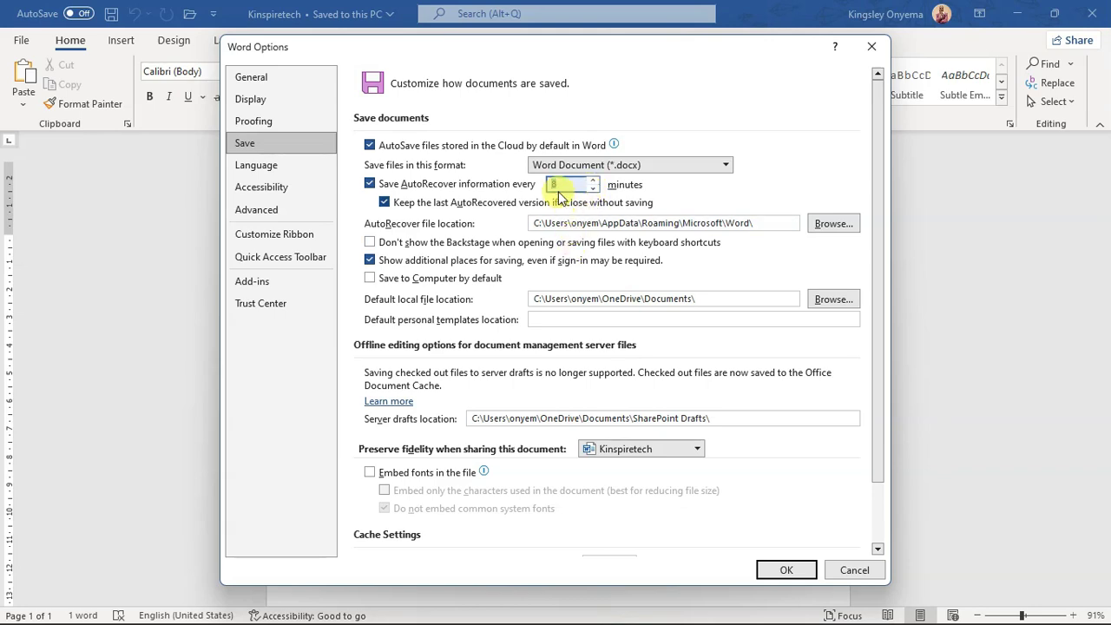
click(846, 570)
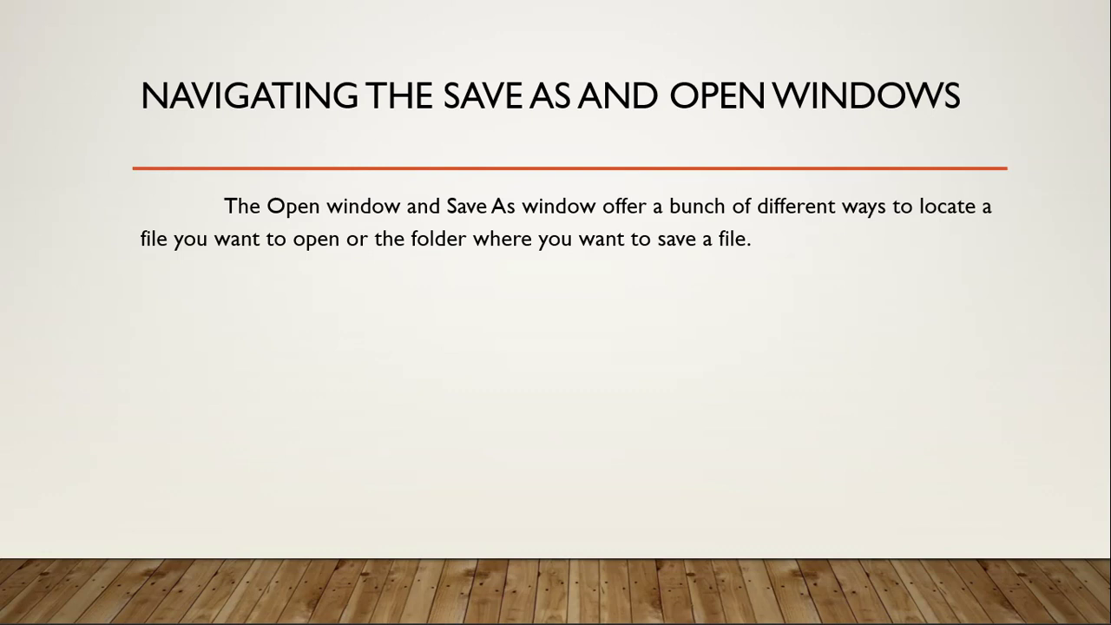
Advance to the Opening and Closing Files slide, then return to the Kinspiretech Word document
key(Right)
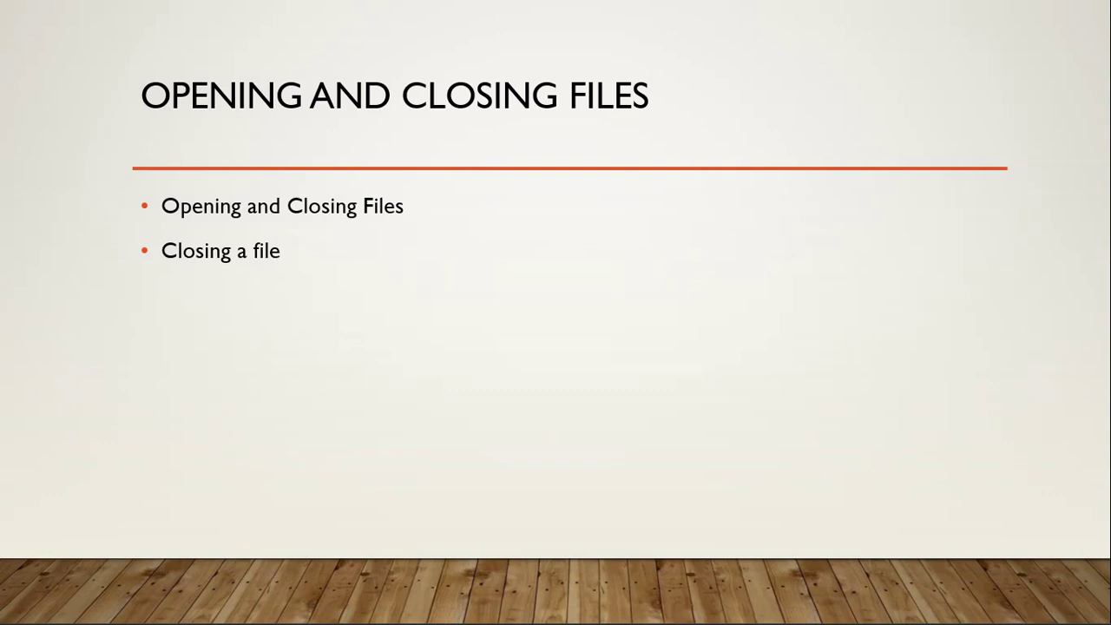
click(798, 605)
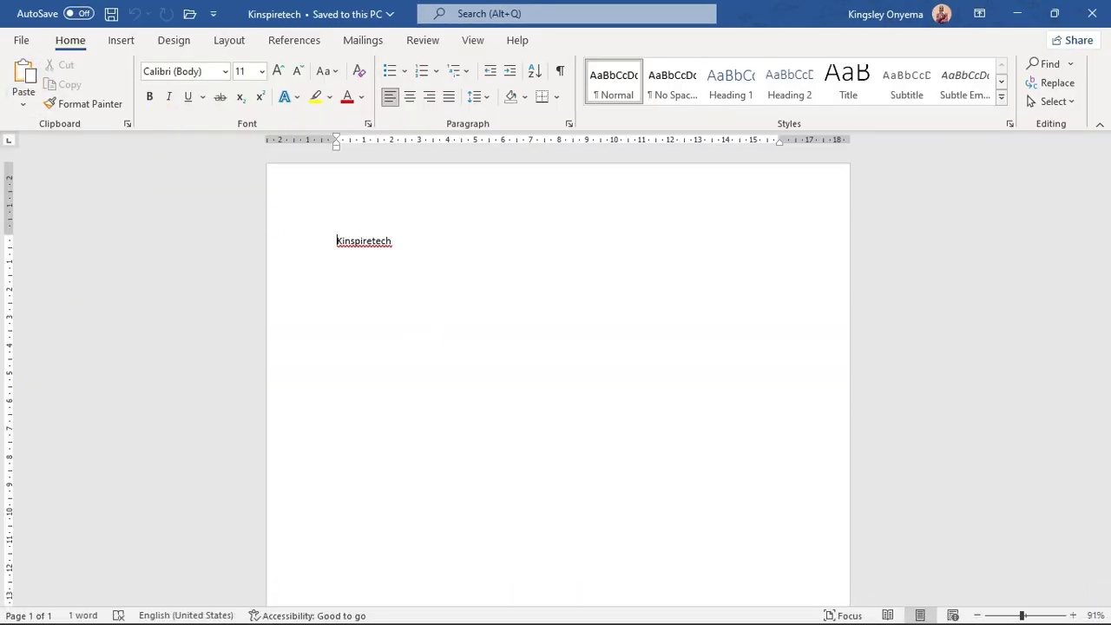
Open Kinspiretech 2 from the Desktop through File > Open > Browse
click(22, 39)
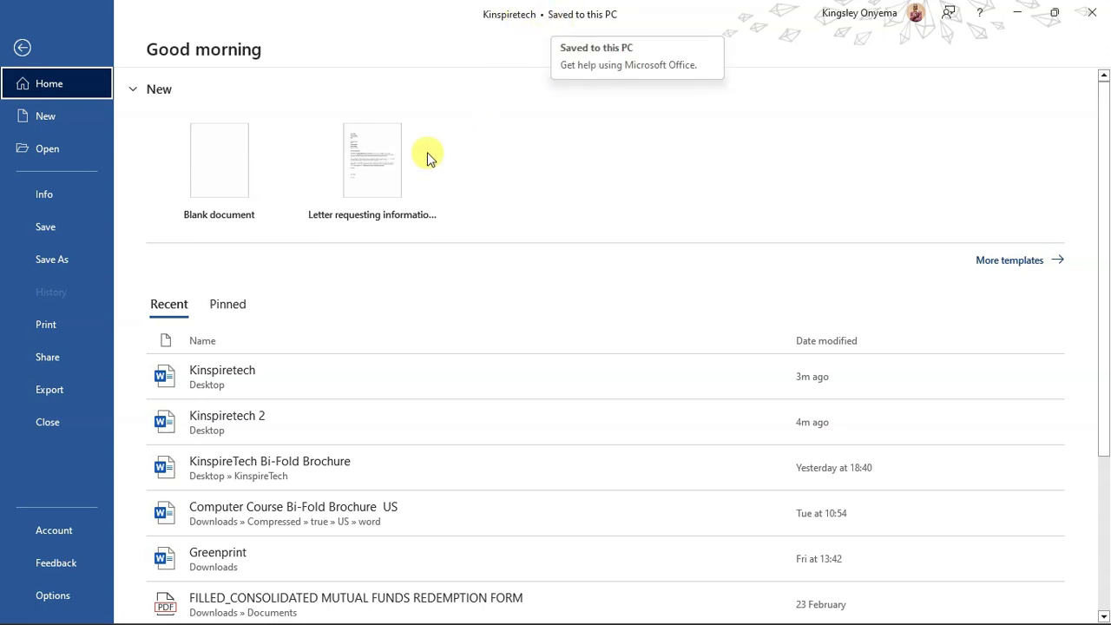
click(269, 424)
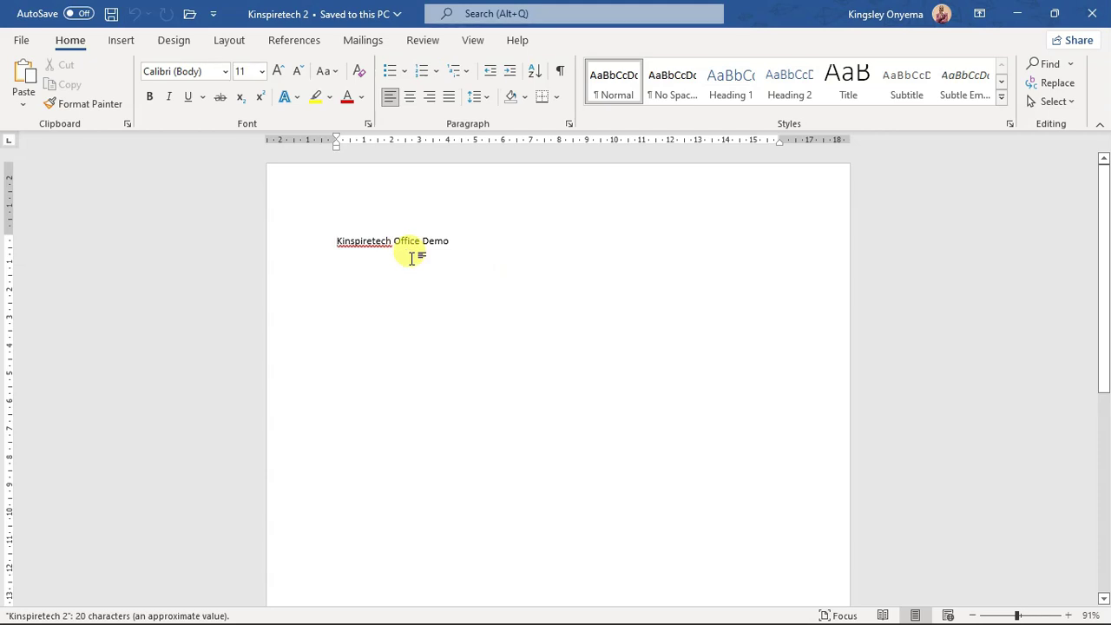
click(21, 38)
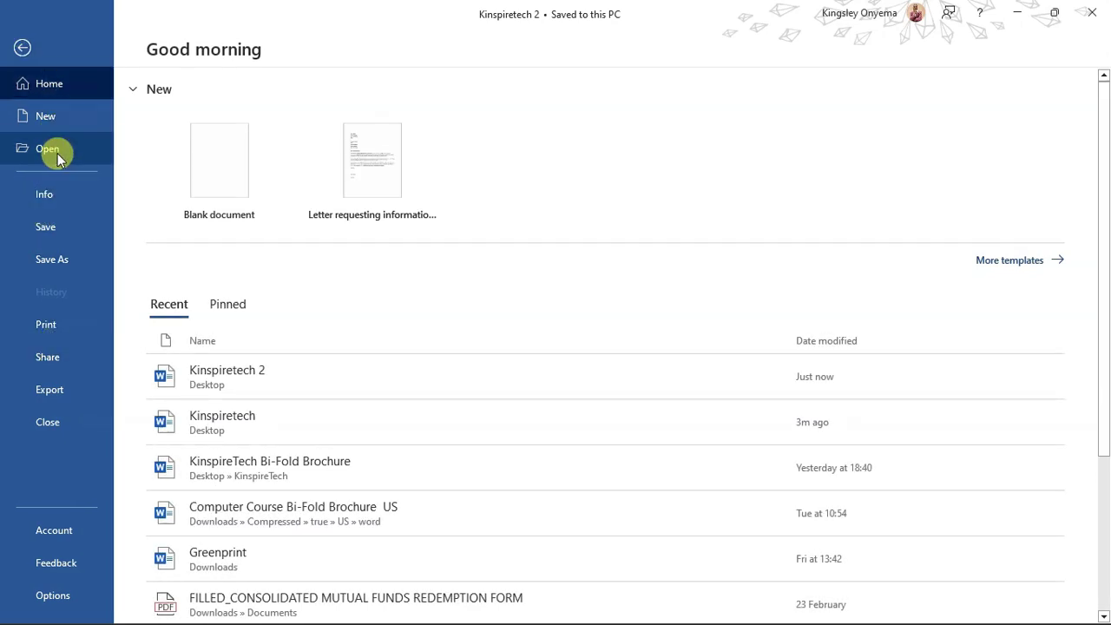
click(52, 148)
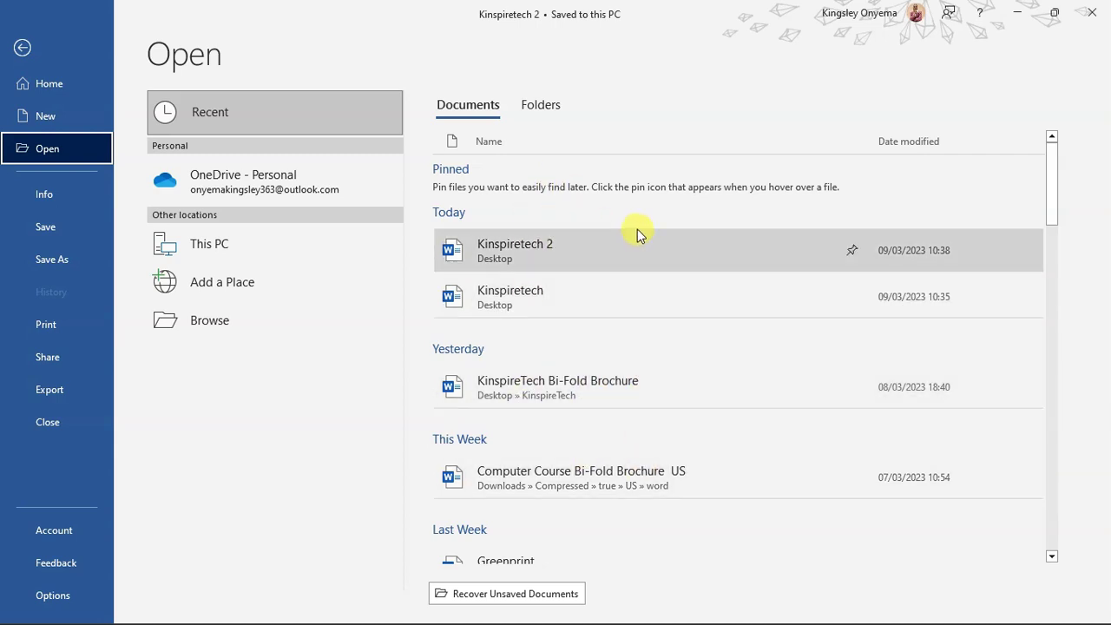
click(250, 321)
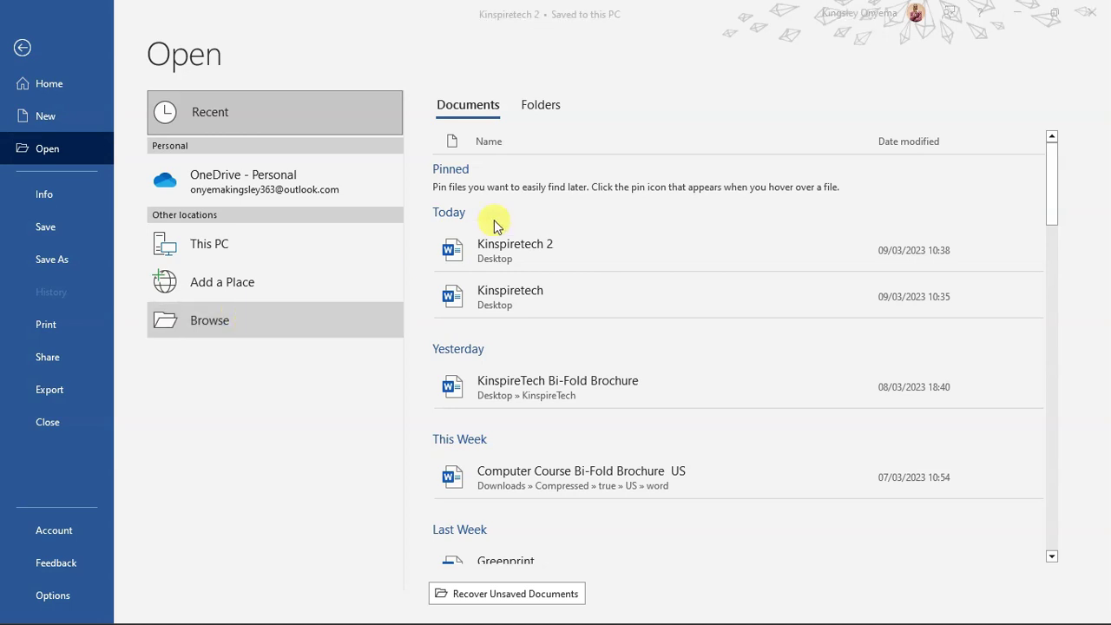
scroll(248, 239, down, 2)
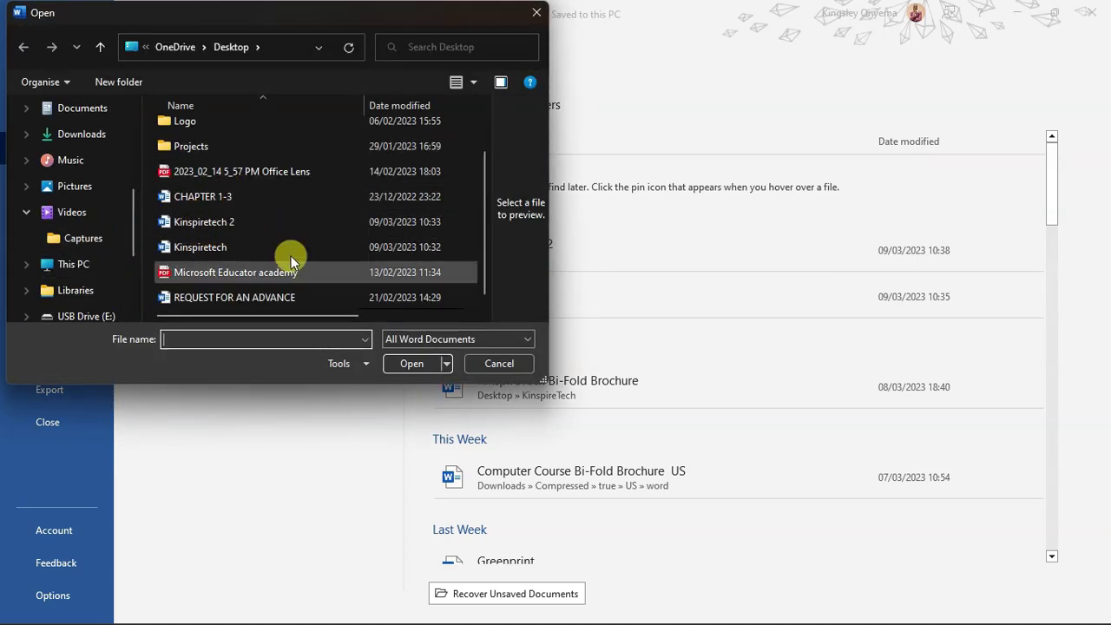
click(199, 223)
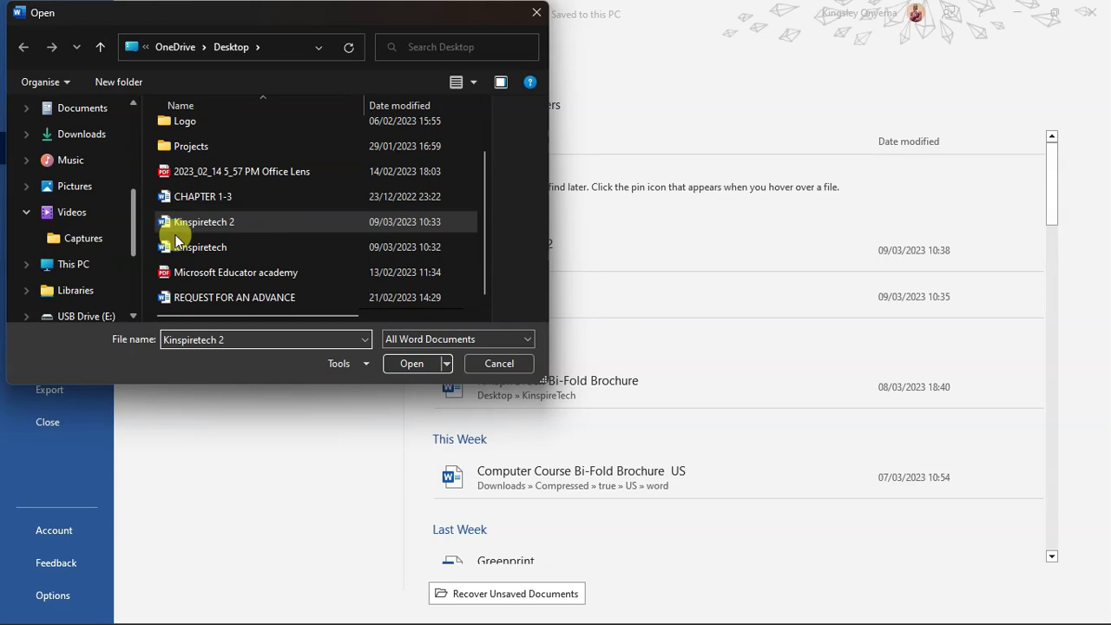
click(415, 362)
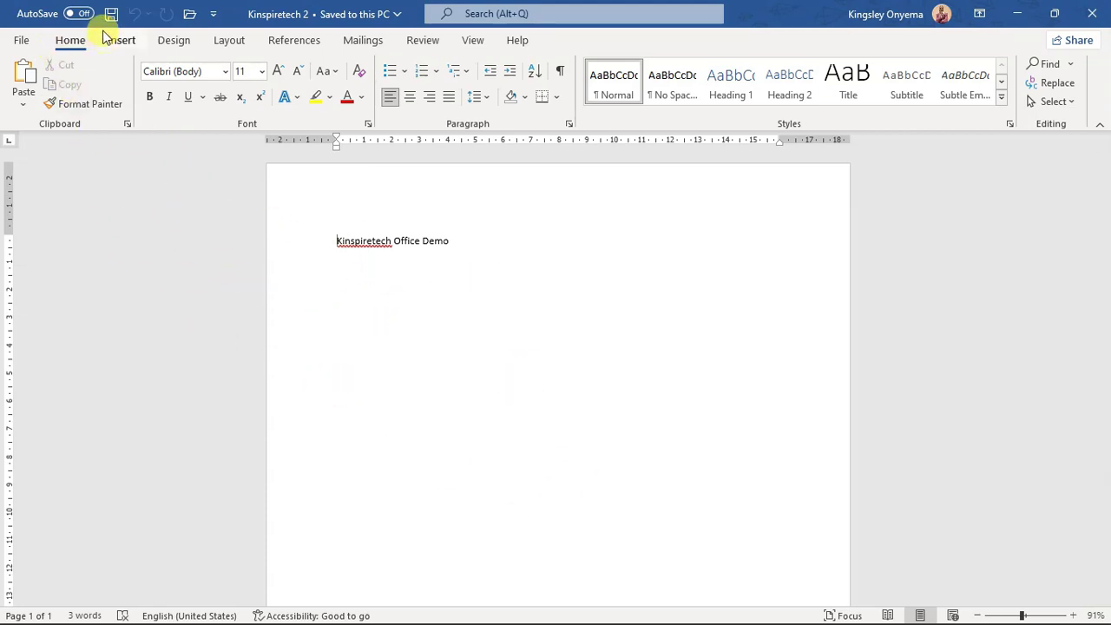
Close Kinspiretech 2 and return to the file properties slide in PowerPoint
click(21, 40)
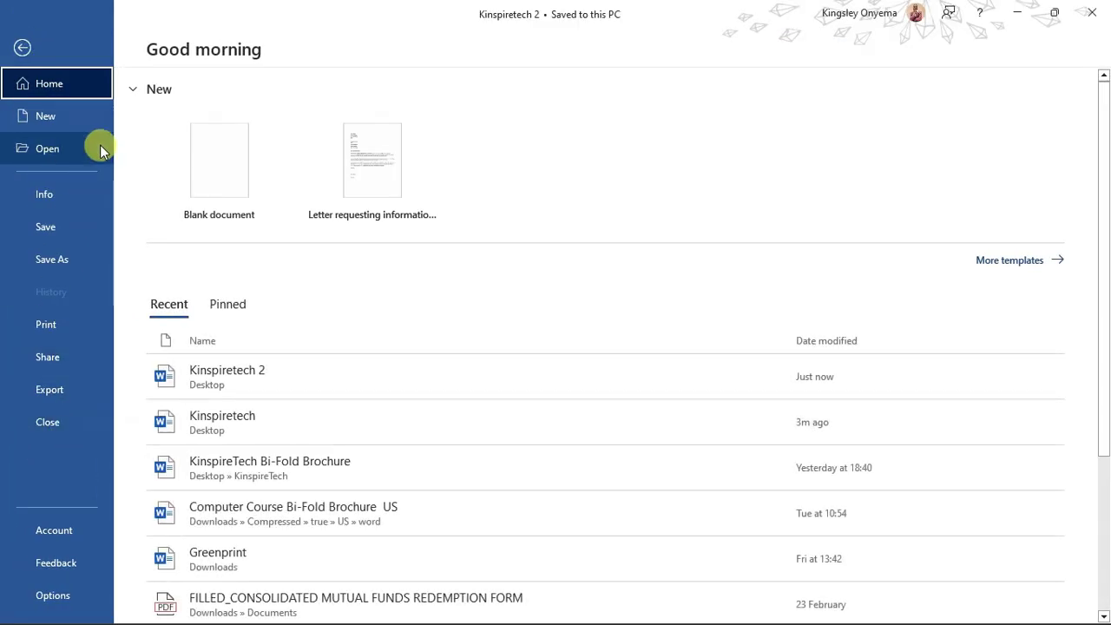
click(63, 429)
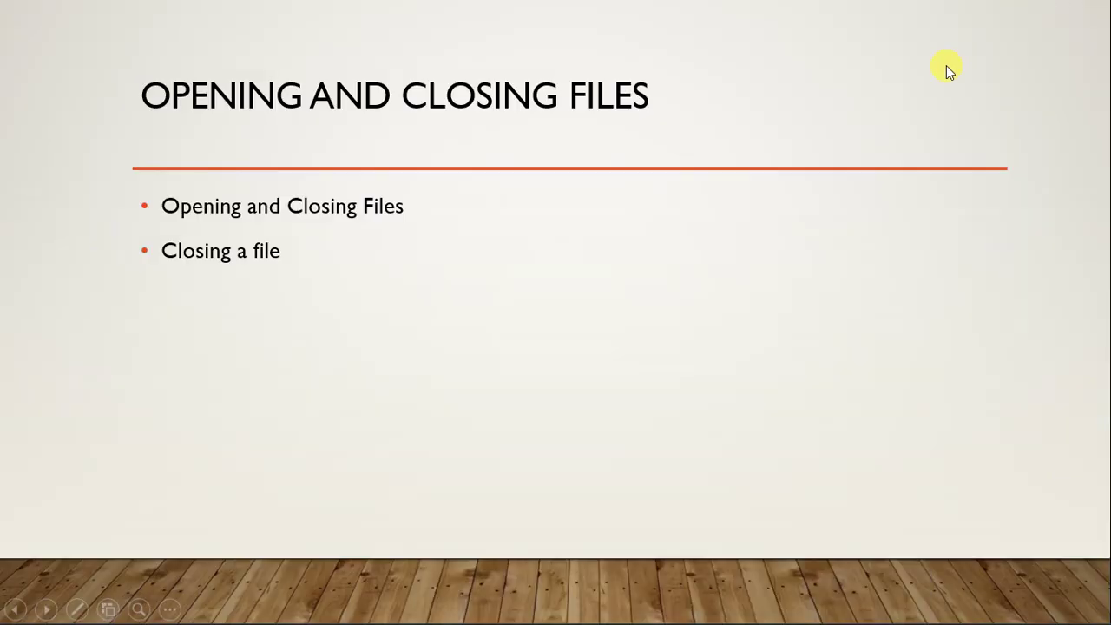
click(946, 70)
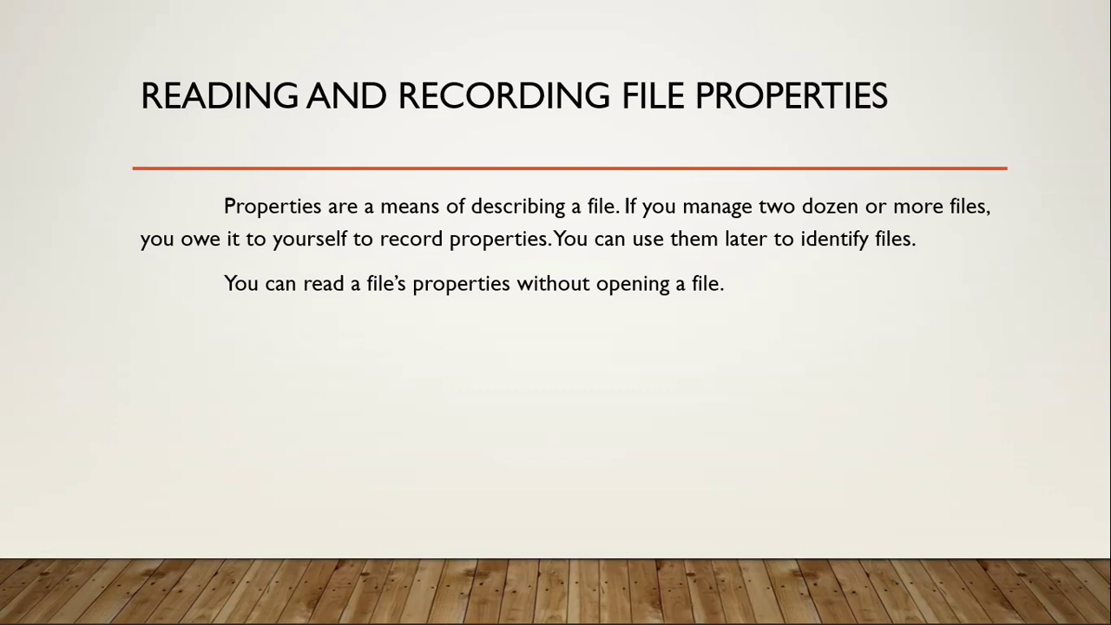
Bring the Kinspiretech Word document forward and show its File page
mouse_move(1103, 618)
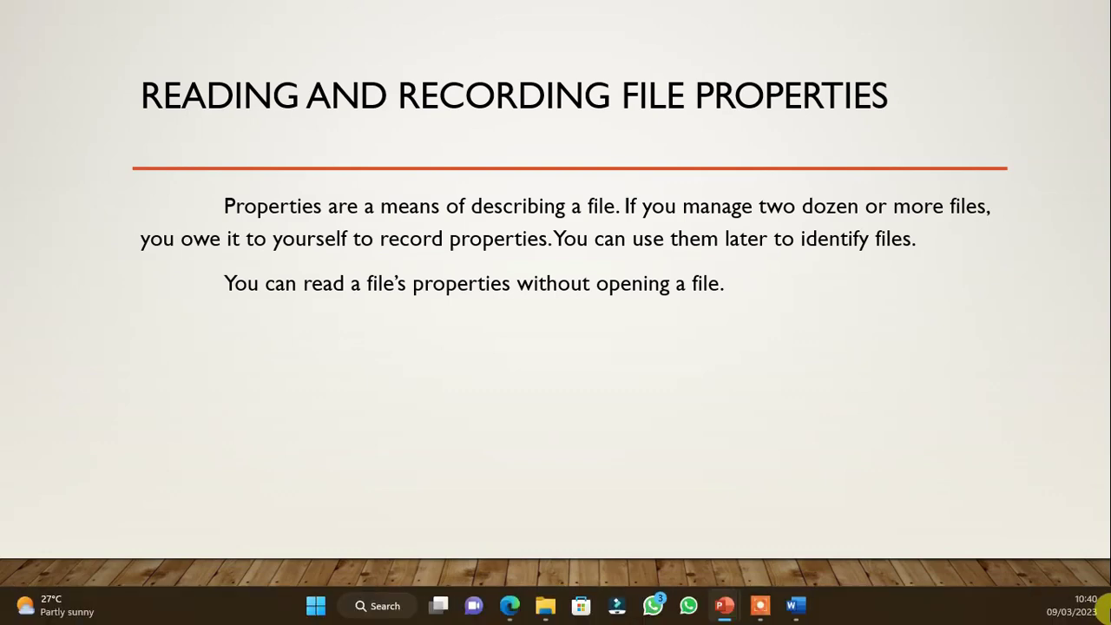
click(796, 605)
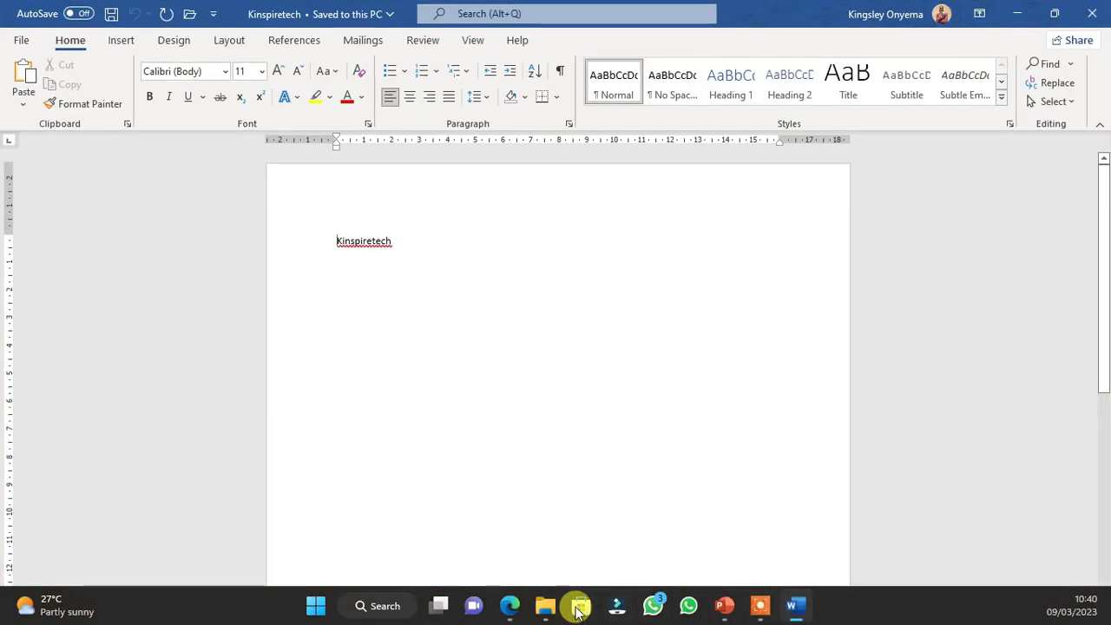
click(24, 40)
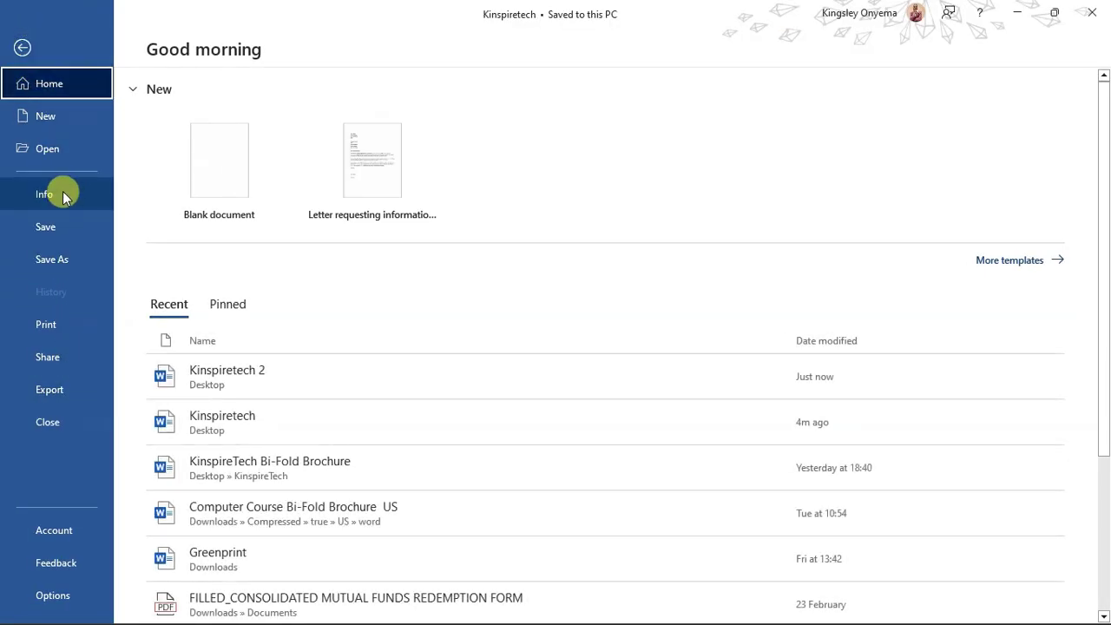
Show Kinspiretech's Info page properties and expand the Properties dropdown
click(62, 193)
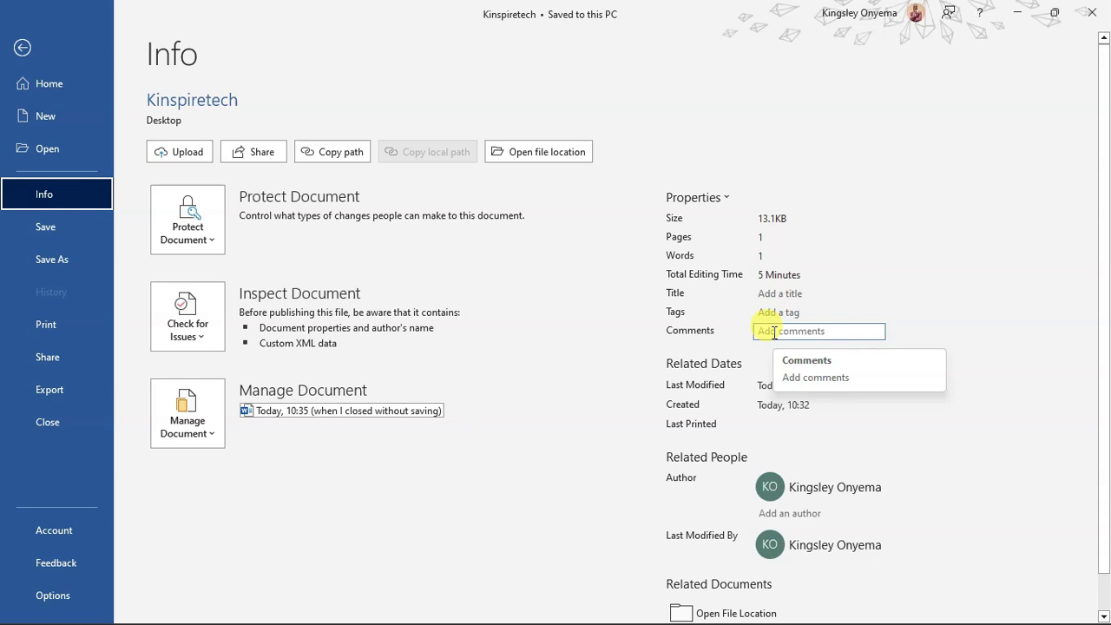
click(714, 315)
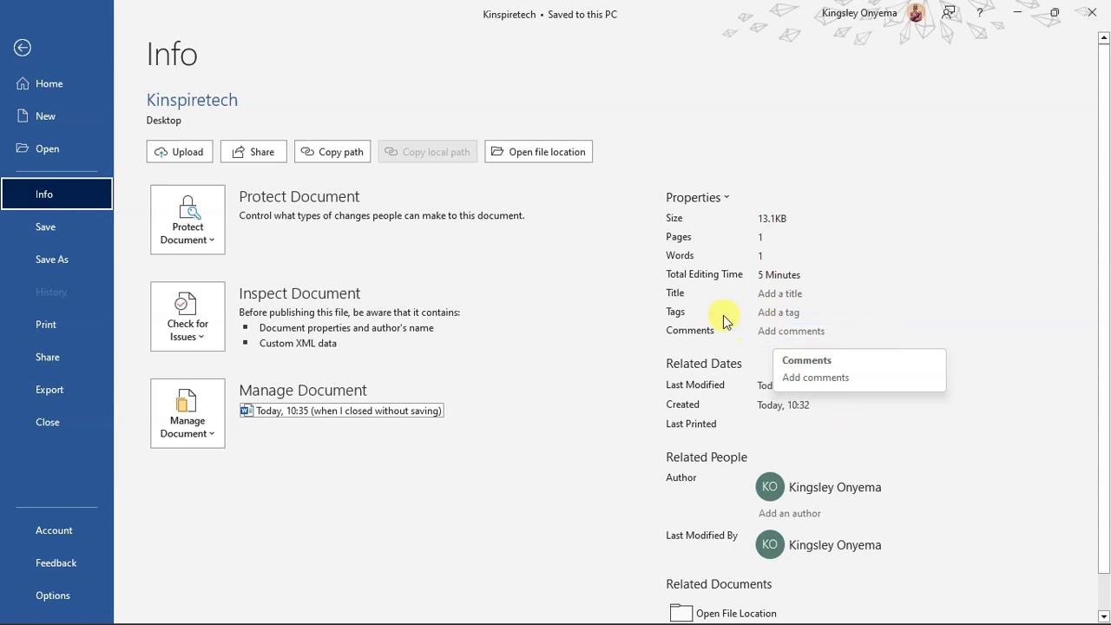
click(672, 198)
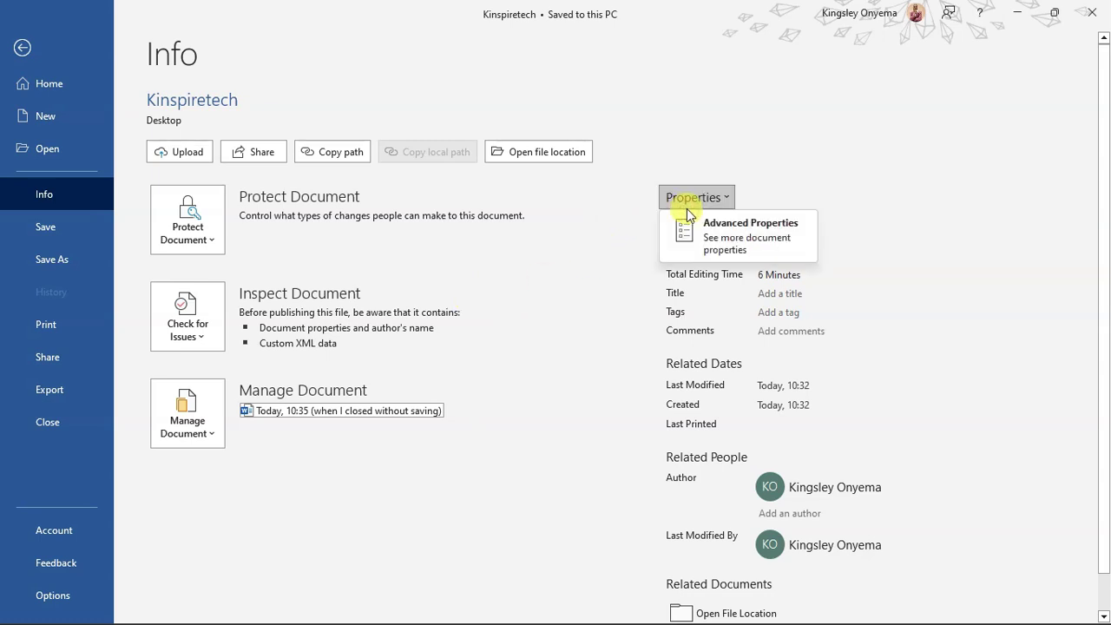
Open Advanced Properties and set the Title to 'KinspireTech'
click(773, 240)
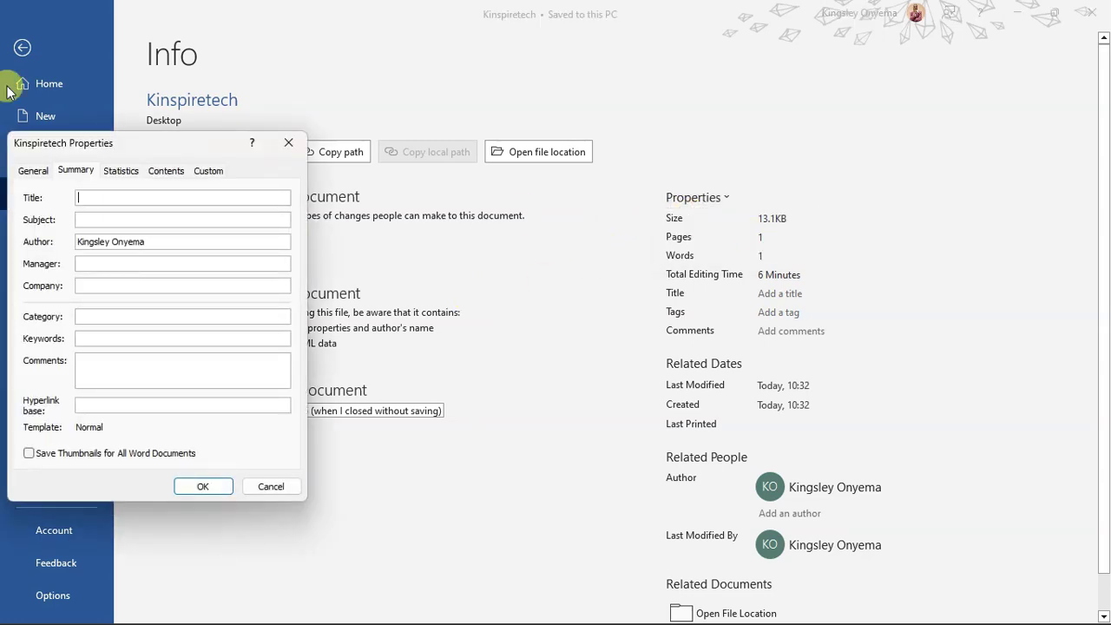
drag(122, 144, 493, 168)
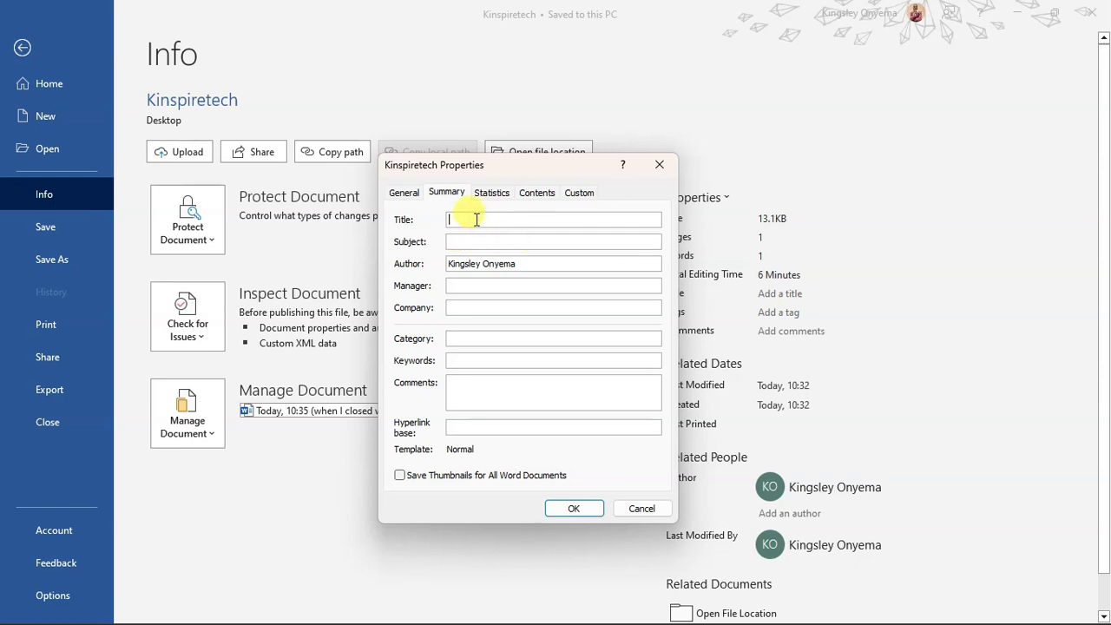
text(Kis)
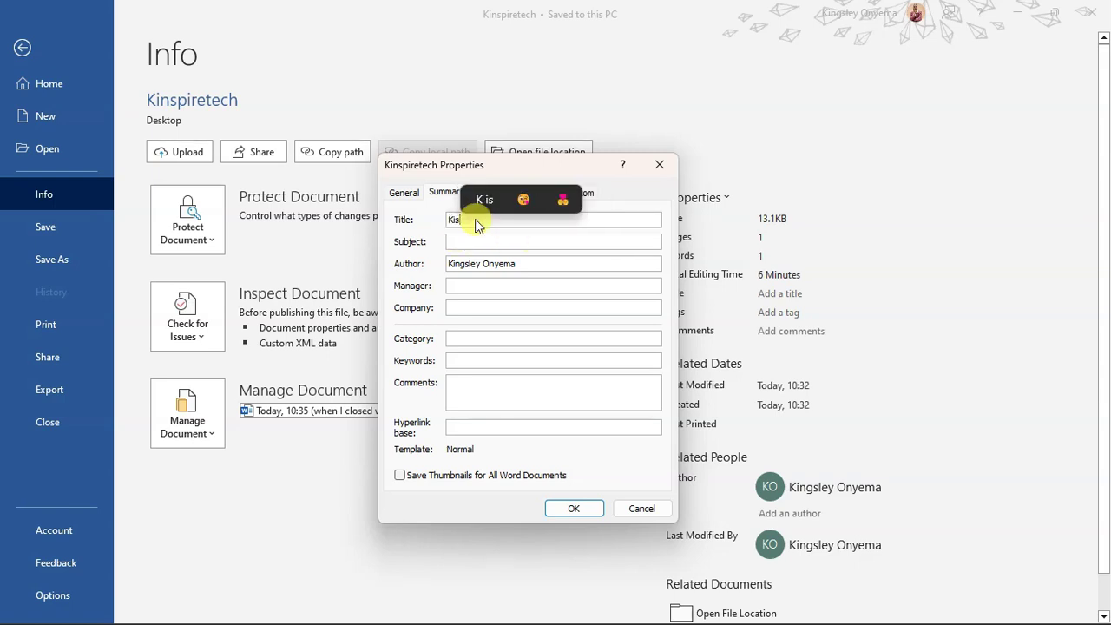
text(pire)
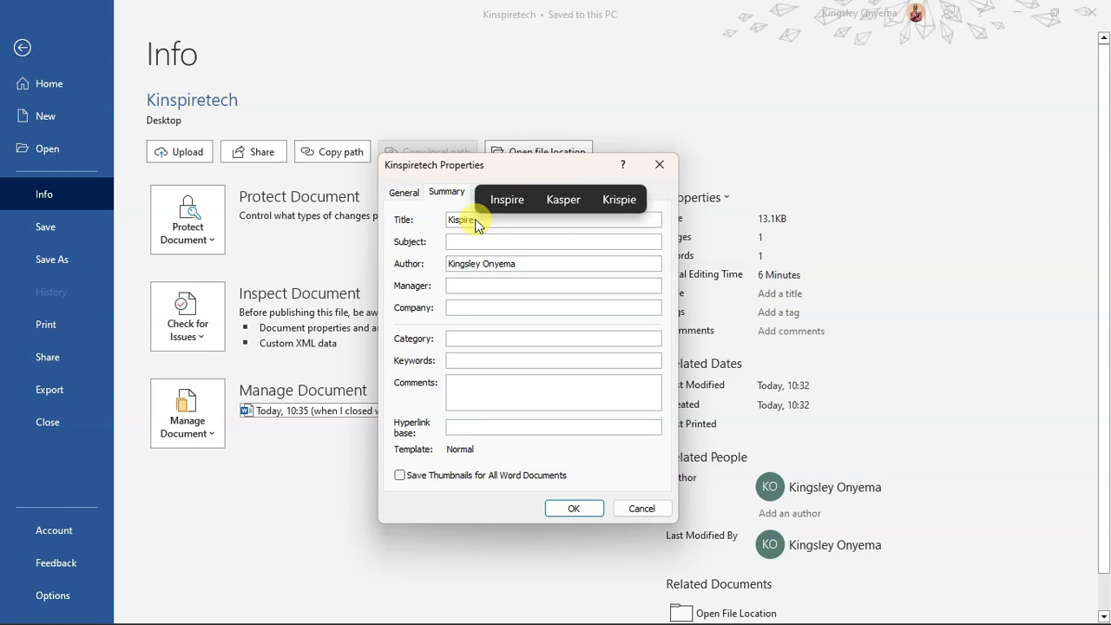
text(Tech)
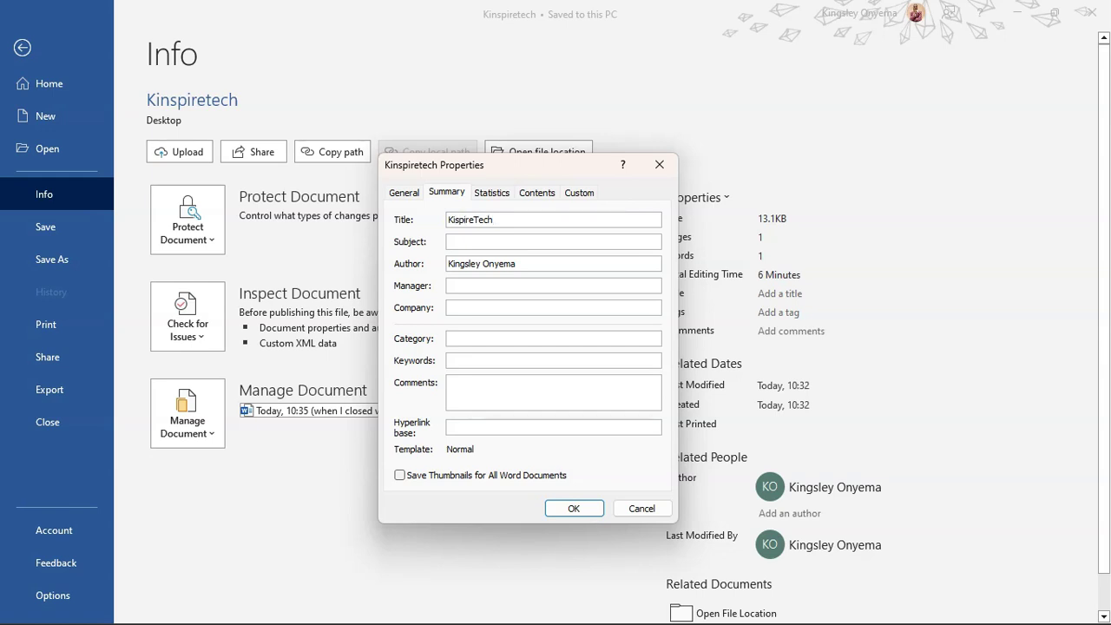
click(460, 220)
text(n)
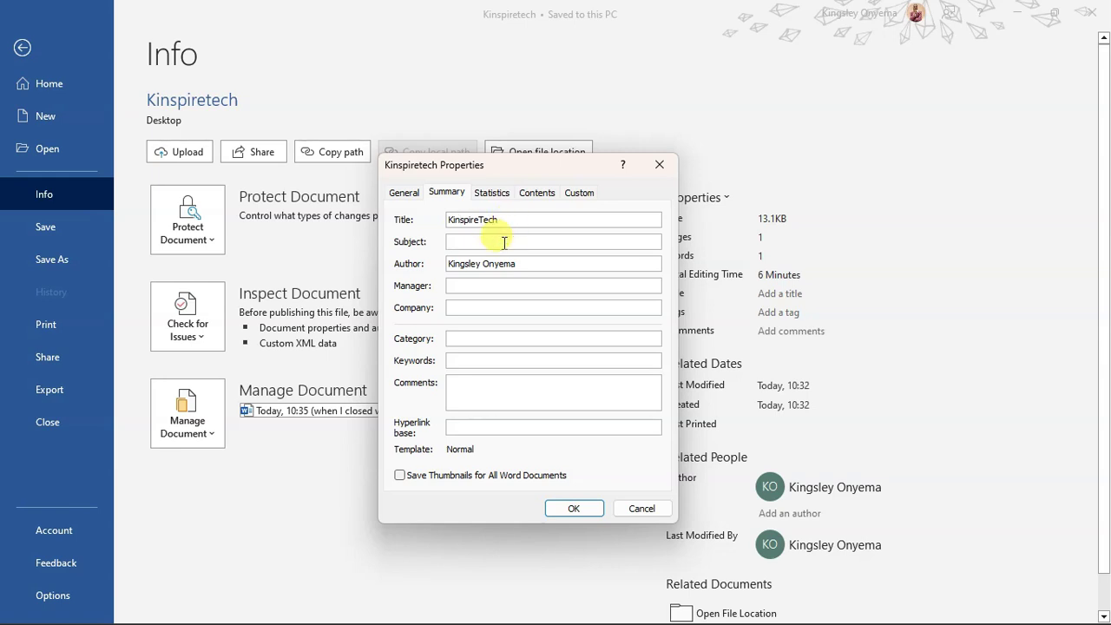
Set Subject and Keywords to 'Demo' and Comments to 'None', then apply
click(504, 242)
text(Demo)
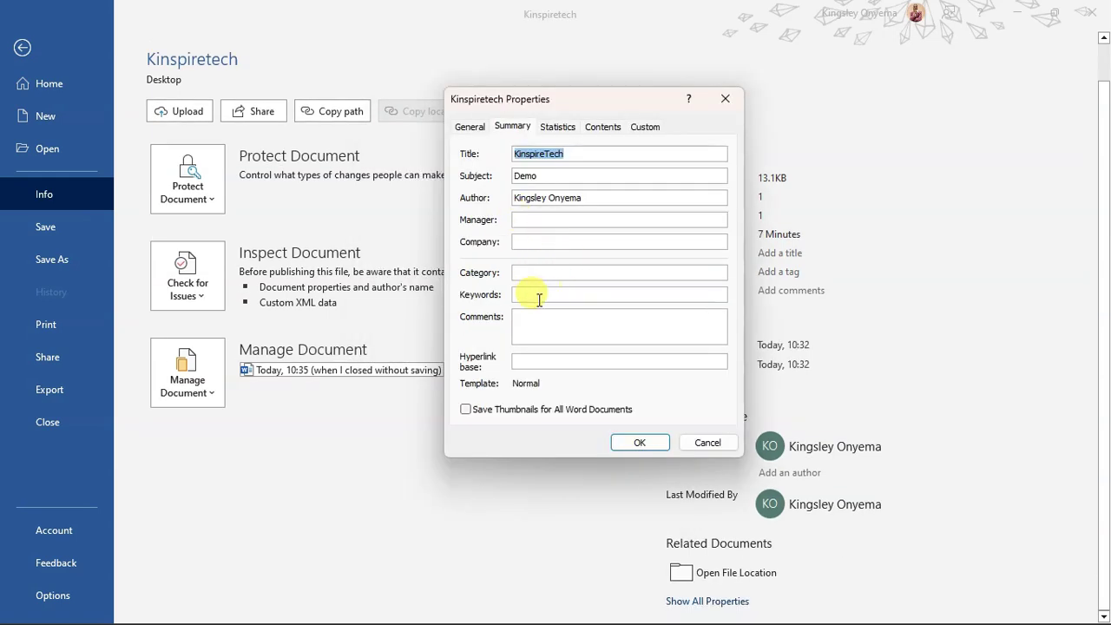
click(524, 296)
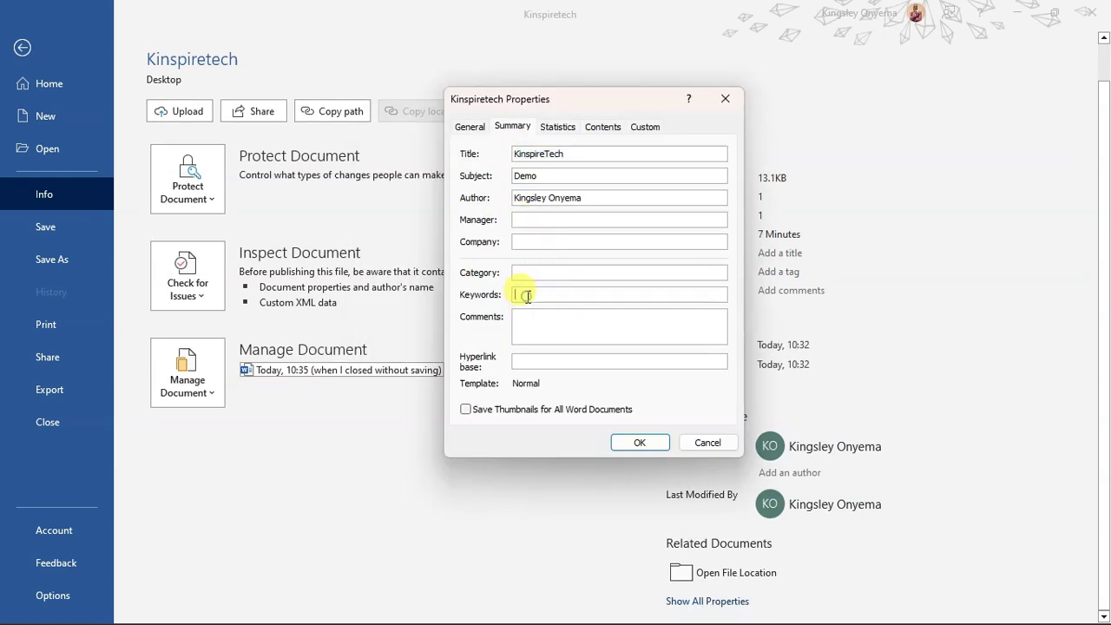
text(Demo)
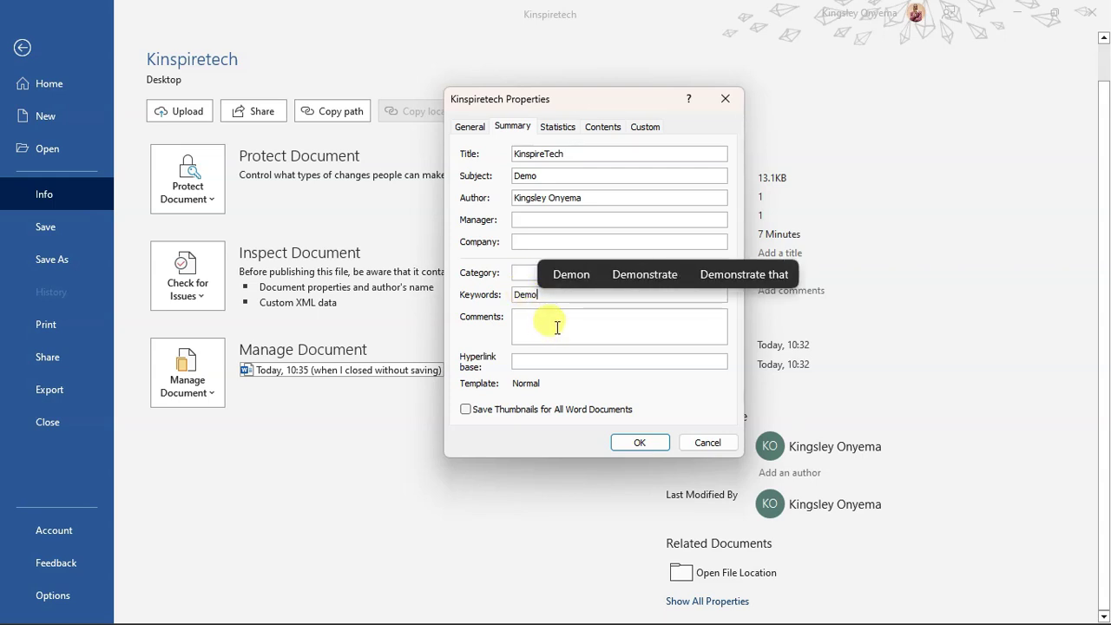
click(557, 326)
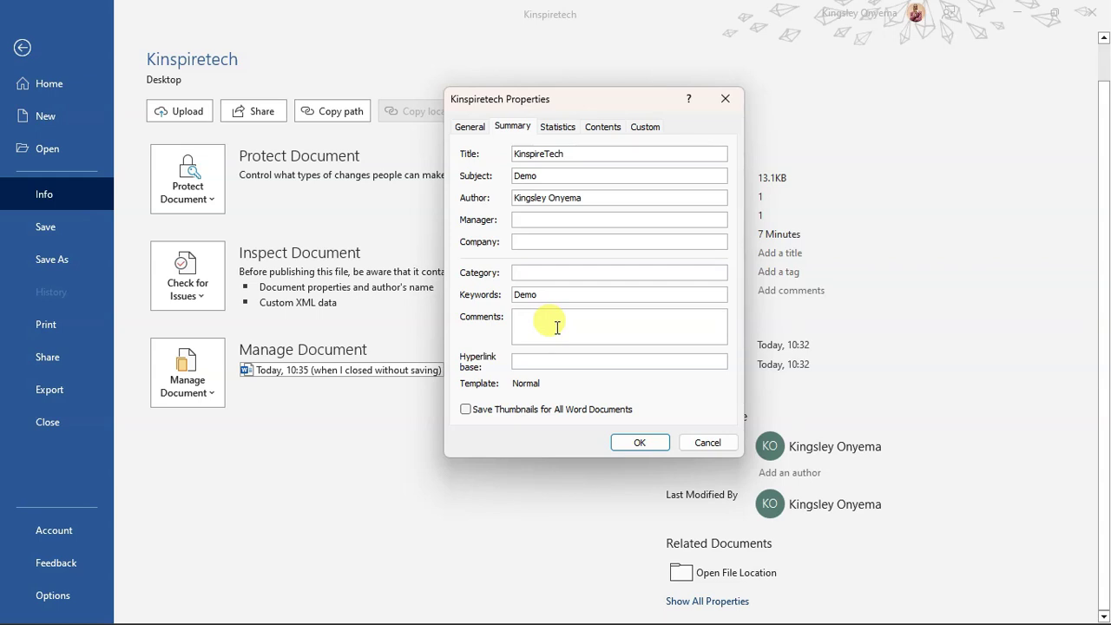
text(None)
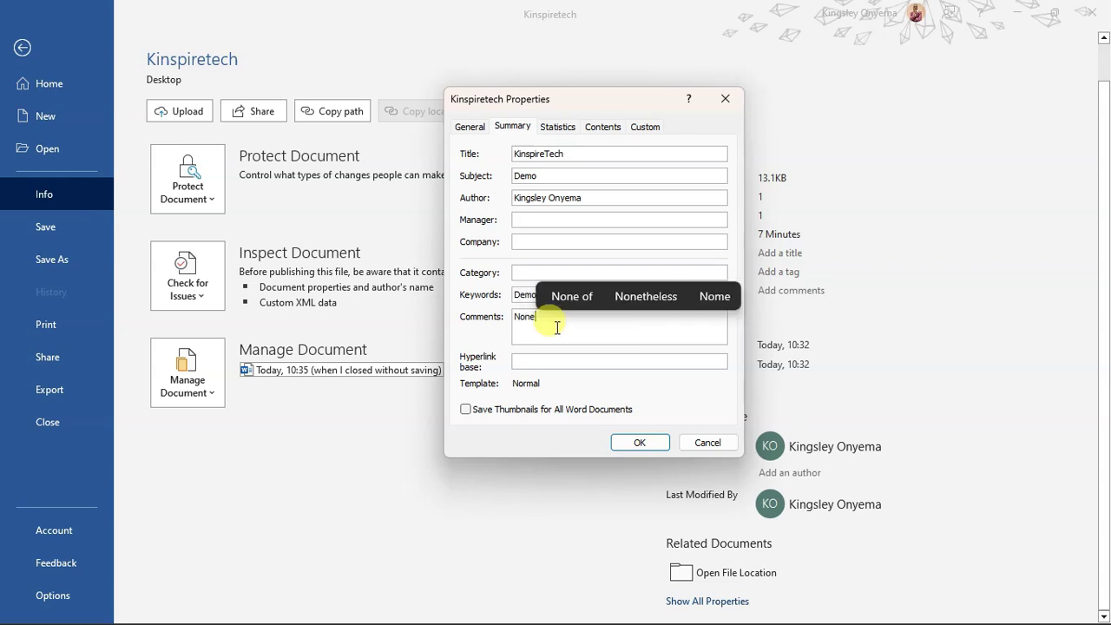
click(637, 444)
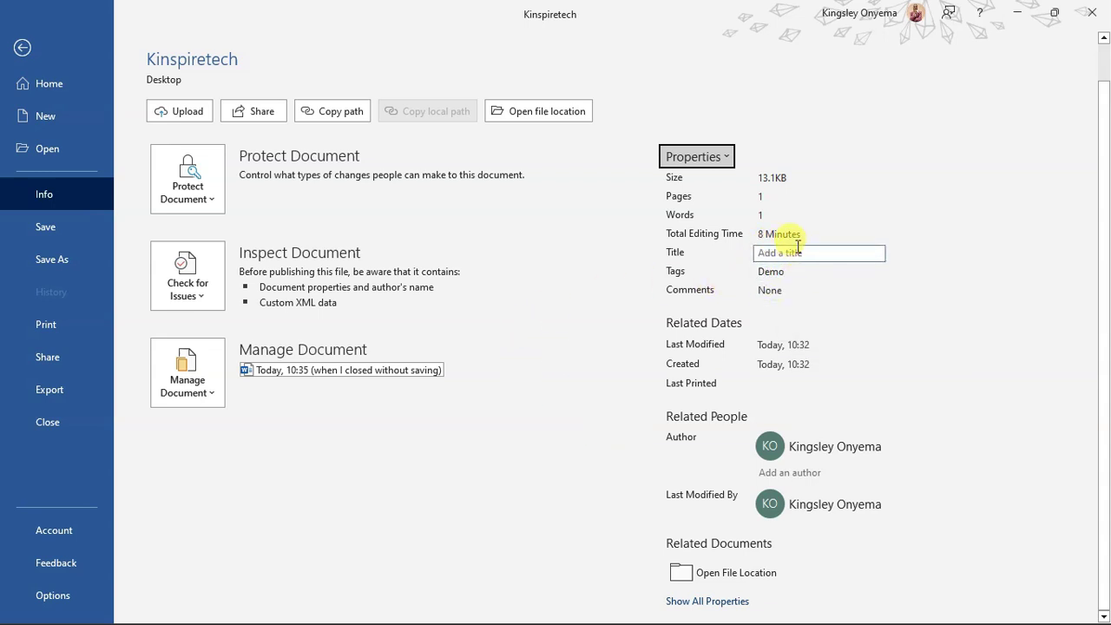
Change the Title property to 'KinspireTech demo' and leave the File page
click(796, 252)
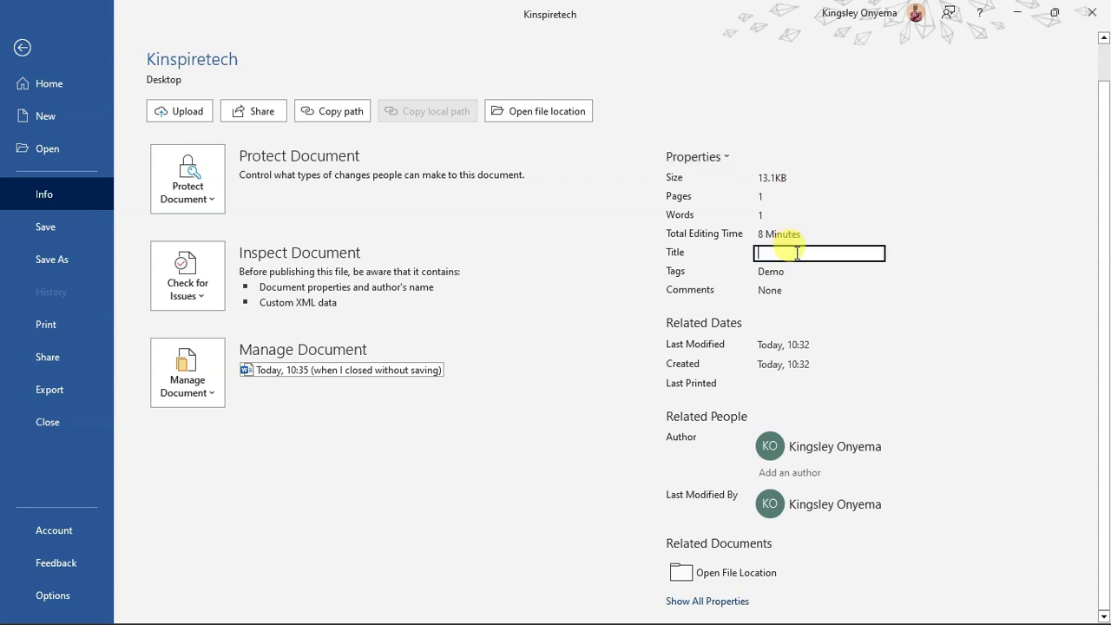
text(Kin)
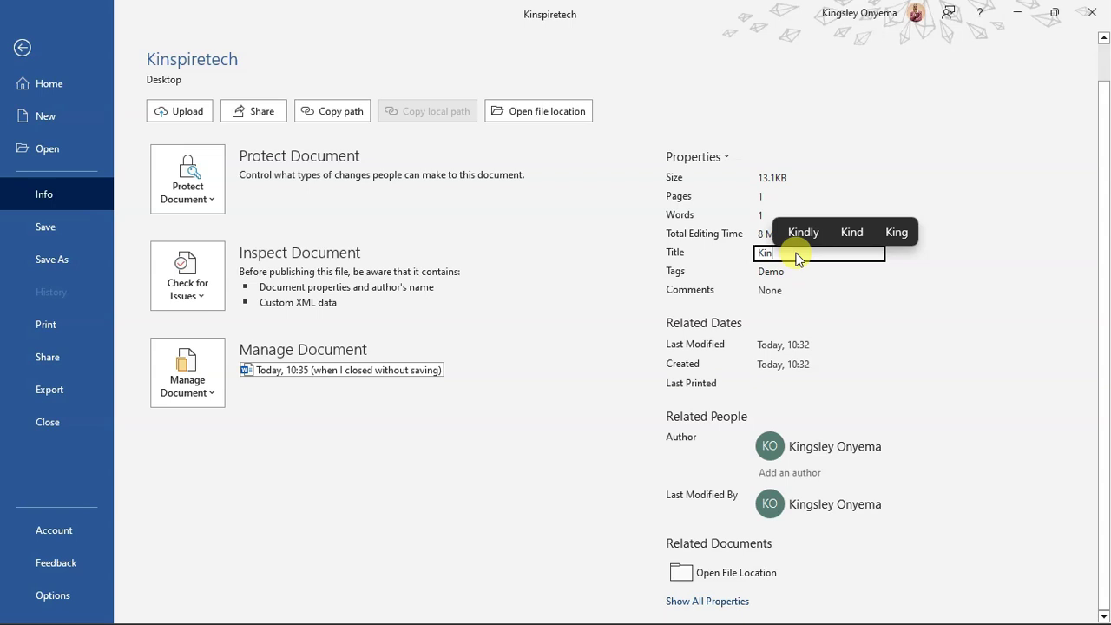
text(sp)
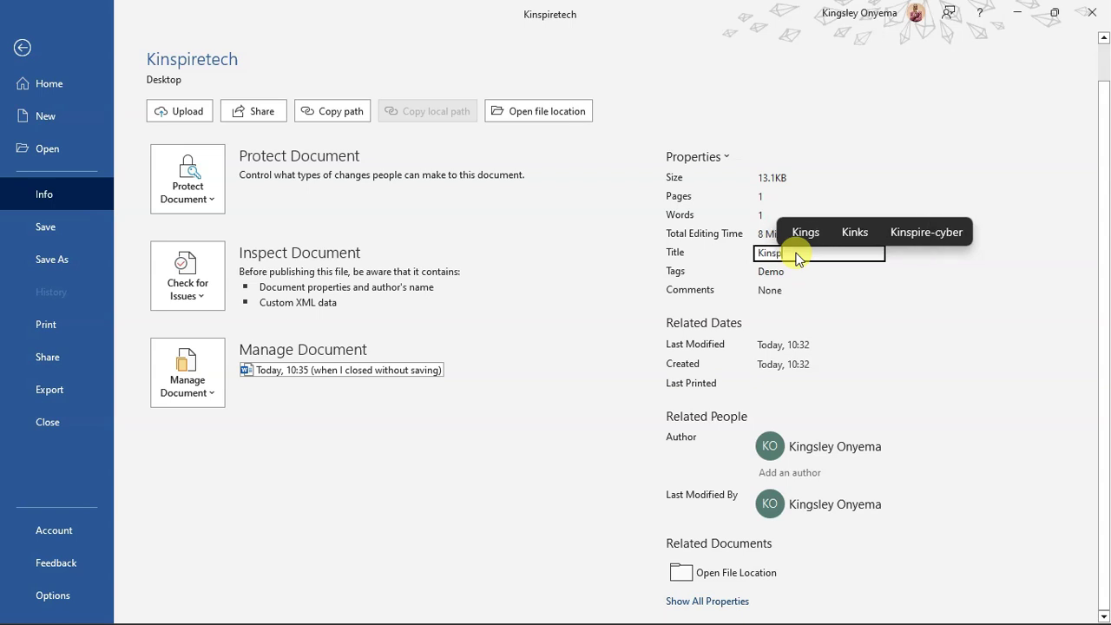
text(ireTech de)
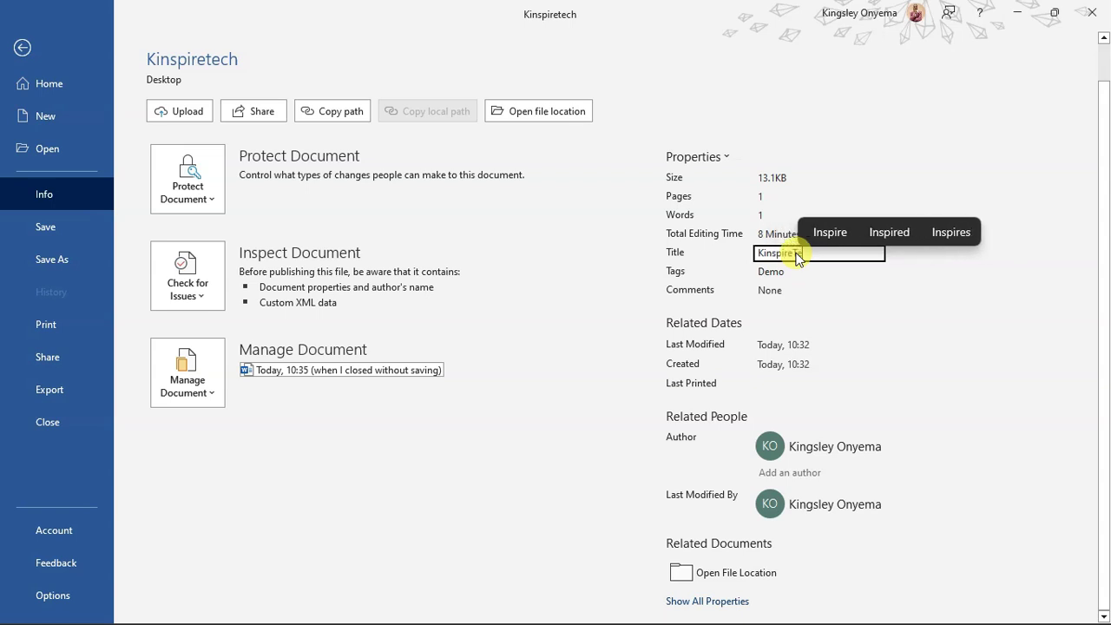
text(mo)
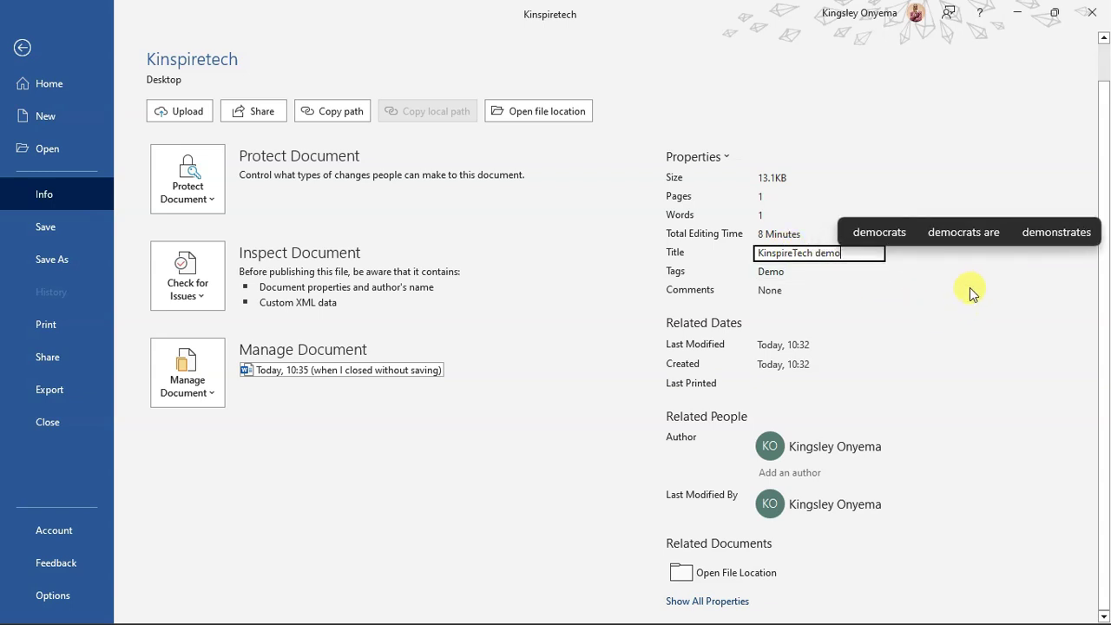
key(Return)
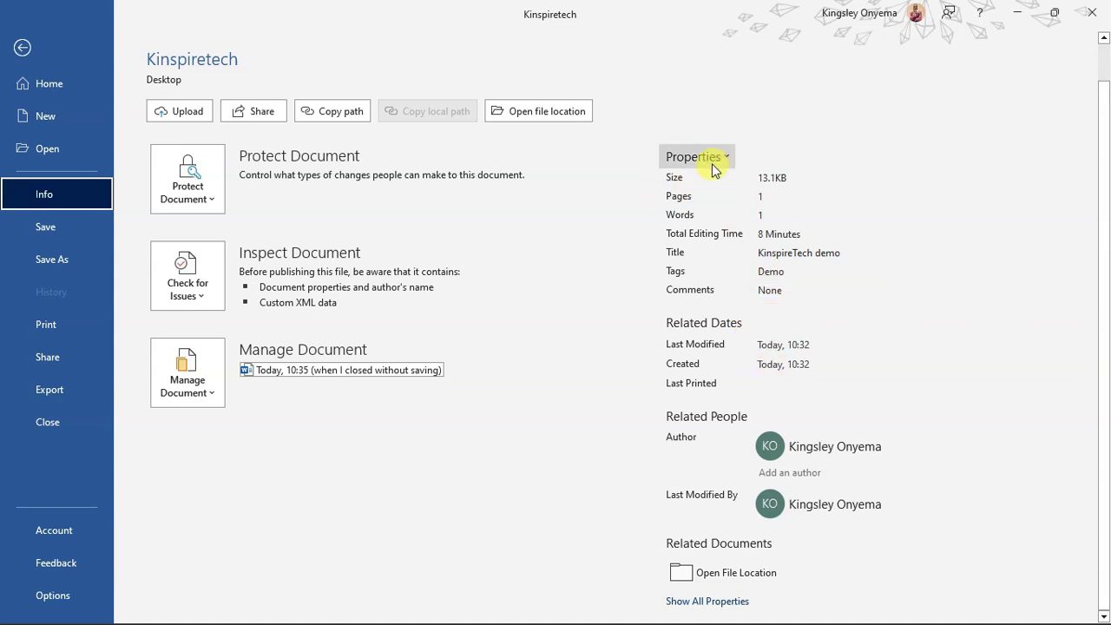
key(Escape)
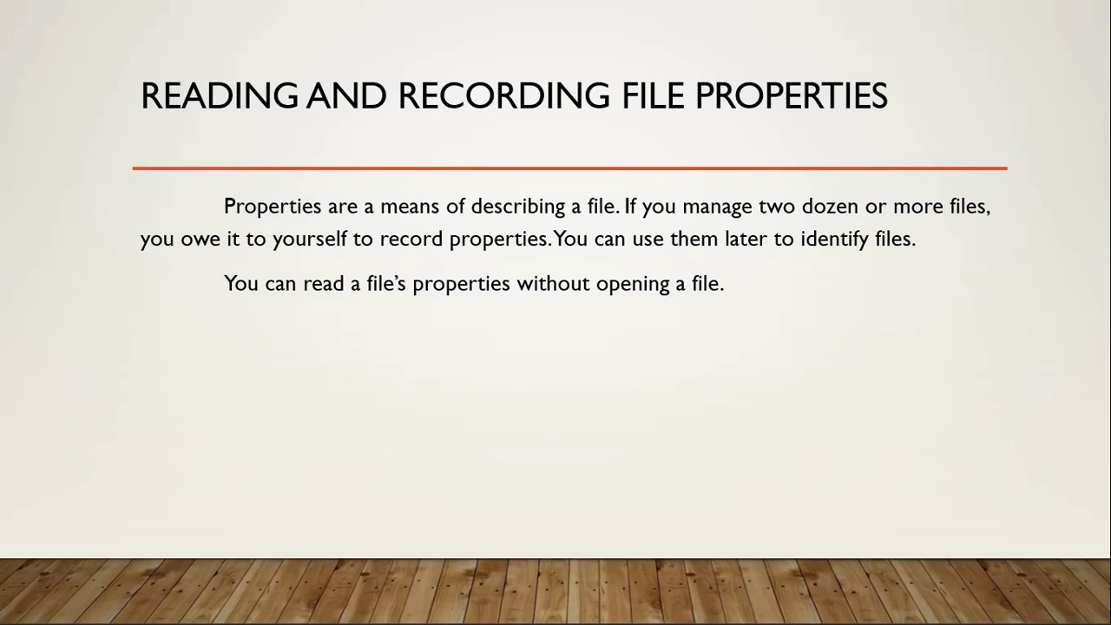
Advance to the 'Locking a File with a Password' slide and switch back to Word
key(Right)
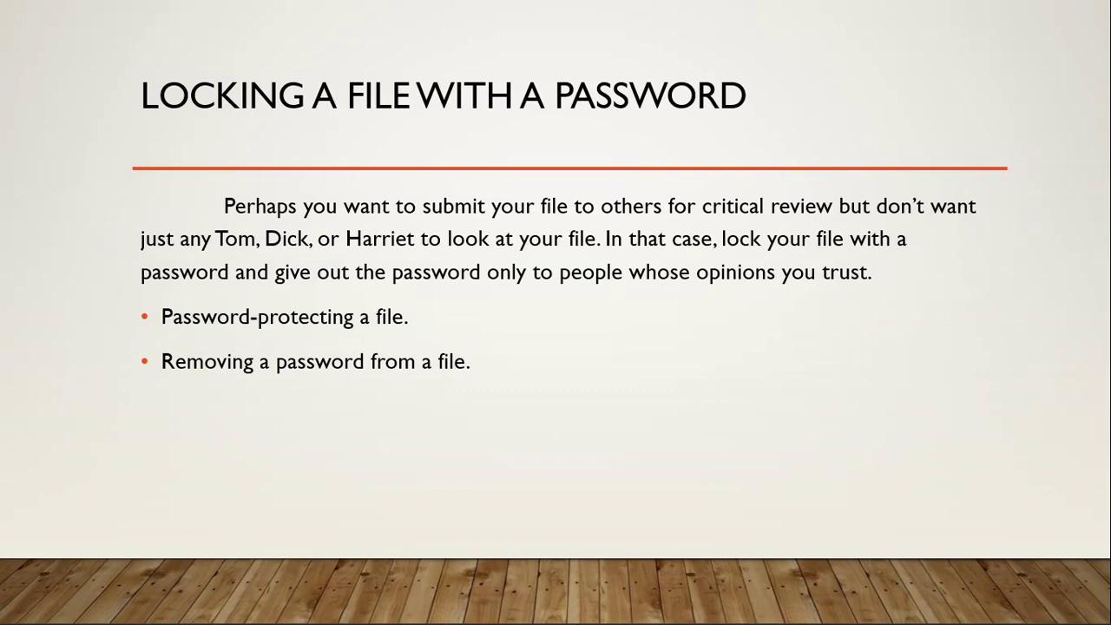
mouse_move(653, 603)
click(794, 606)
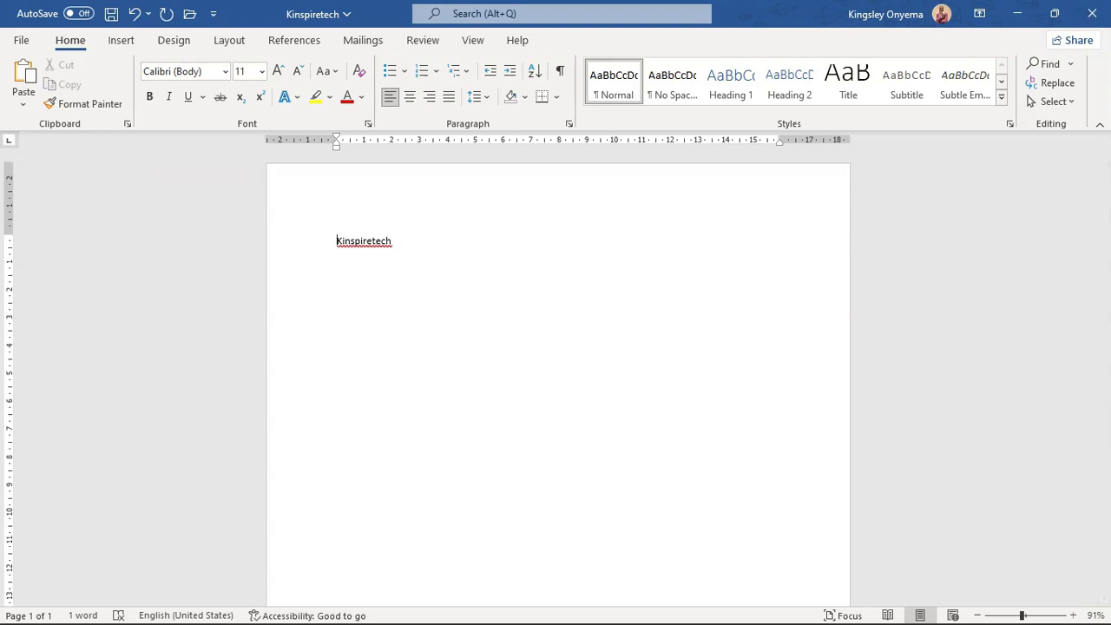
Show the Kinspiretech Info page and expand the Protect Document options
click(21, 40)
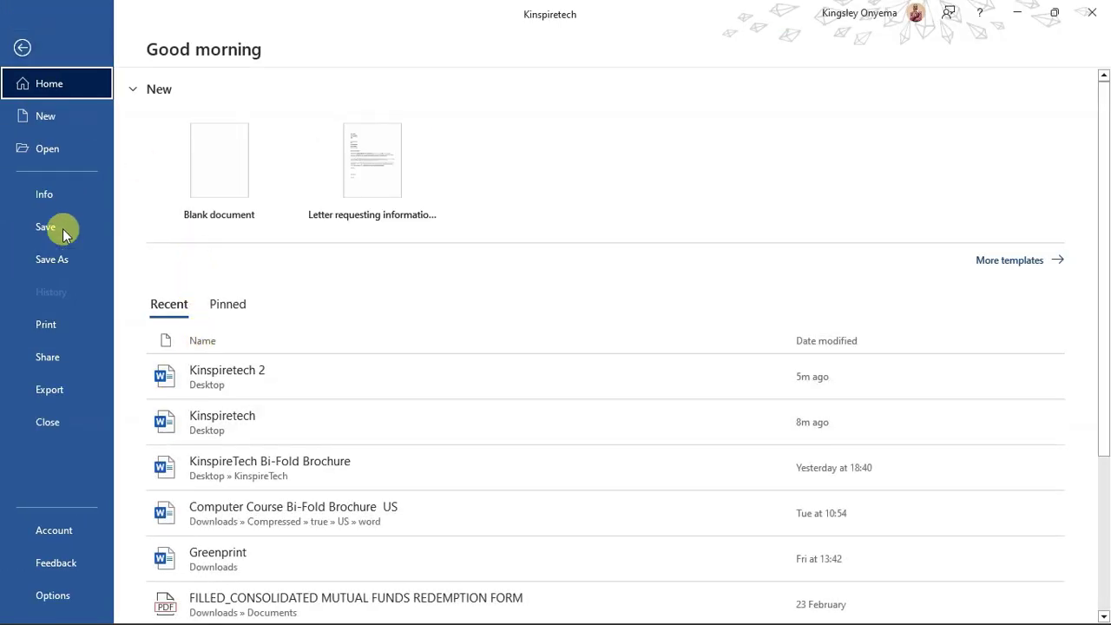
click(58, 198)
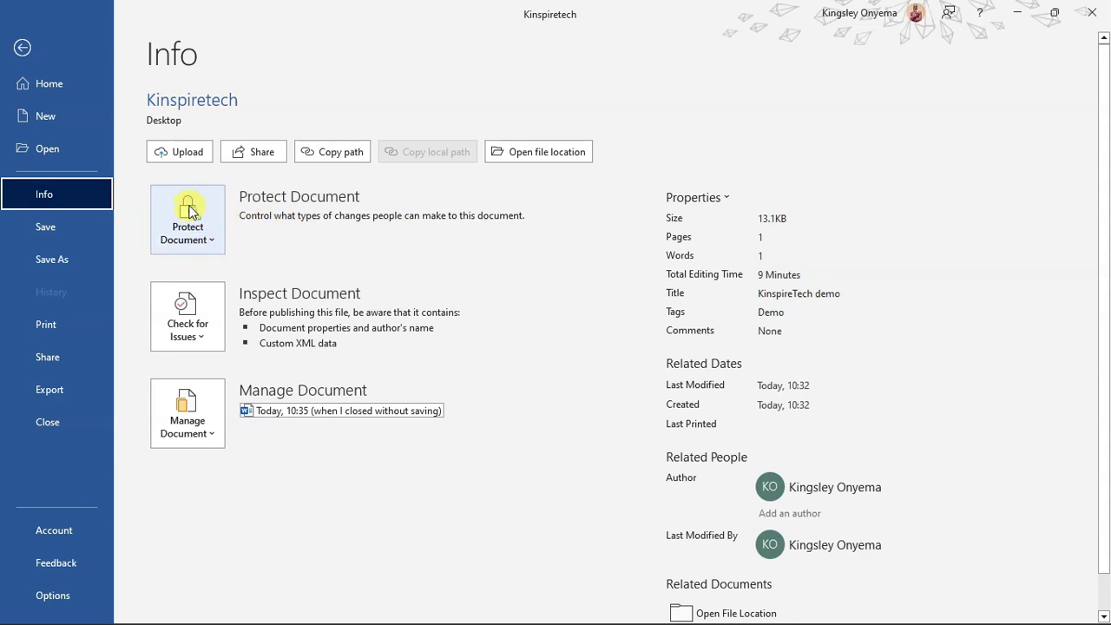
click(206, 252)
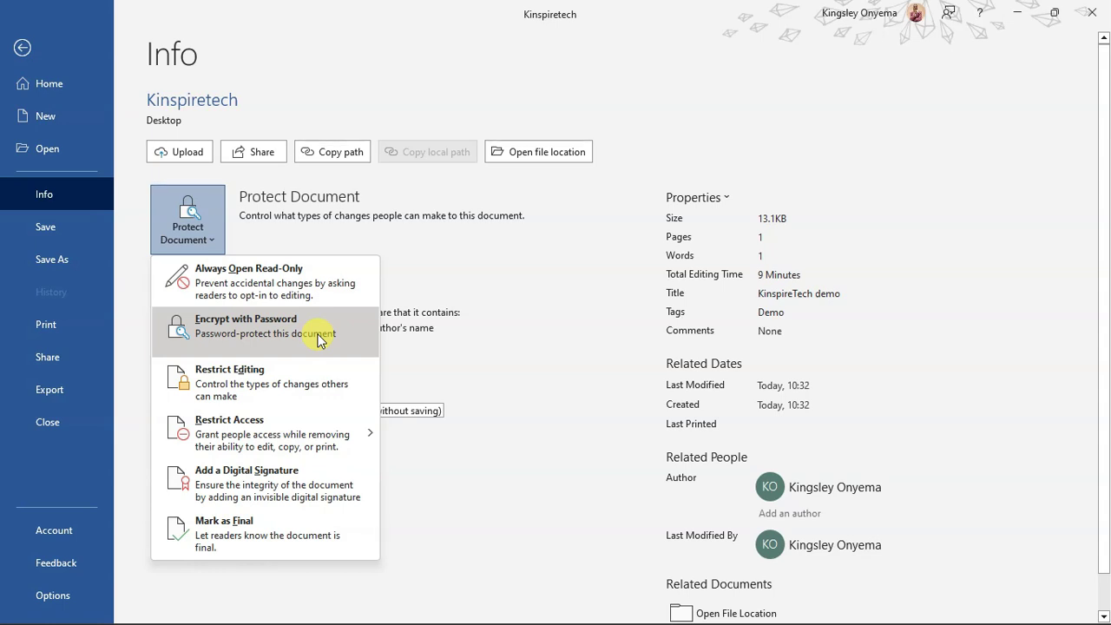
Encrypt the document with a password, re-enter it to confirm, and close the window
click(242, 336)
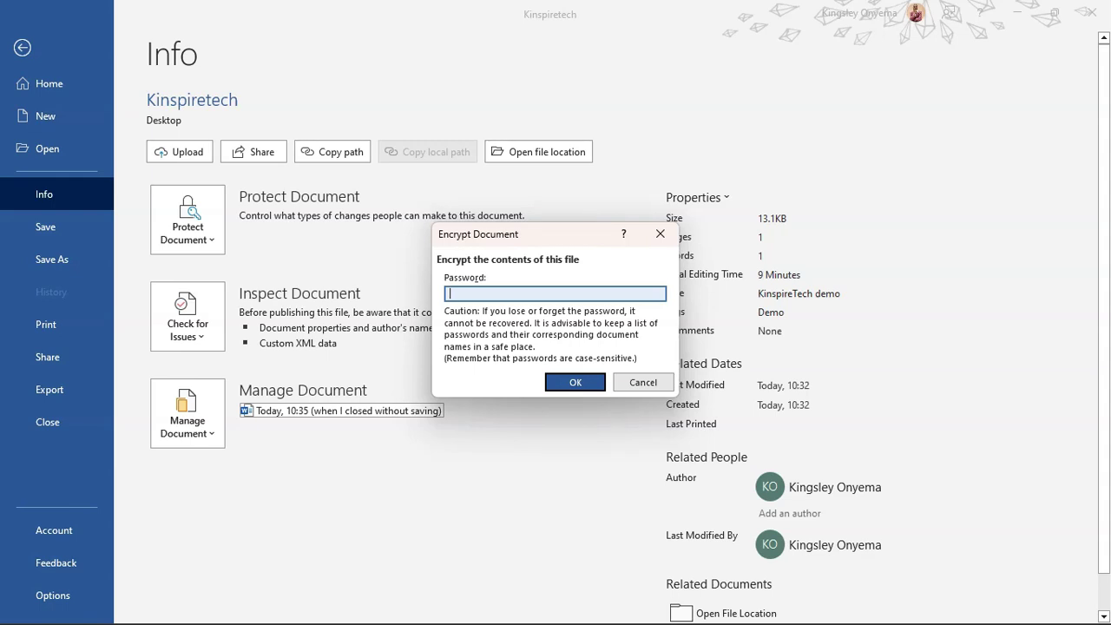
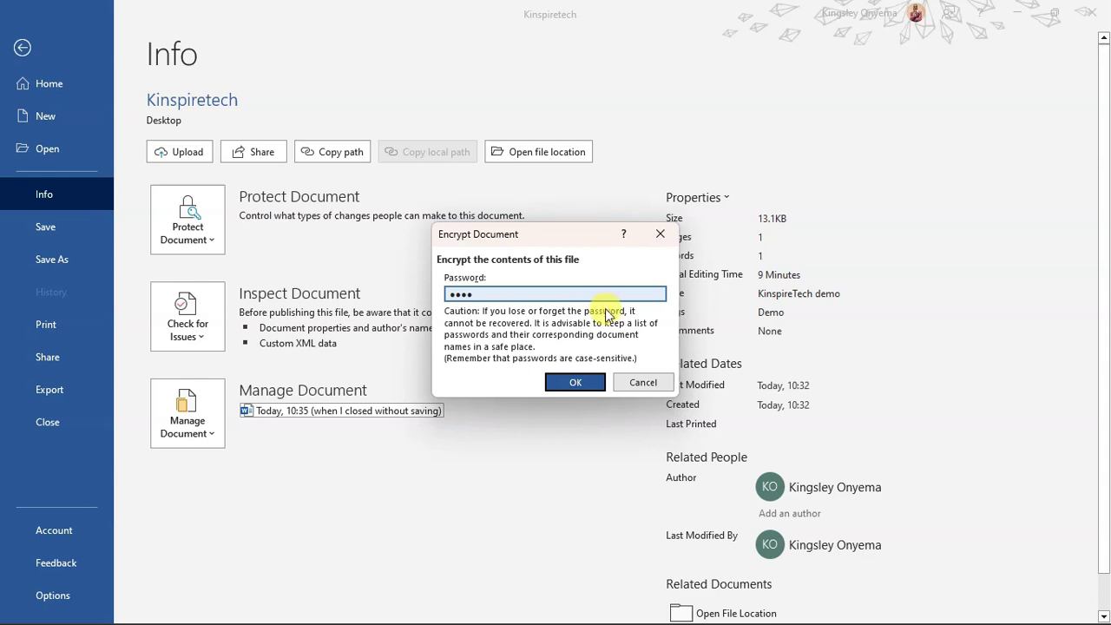
click(575, 382)
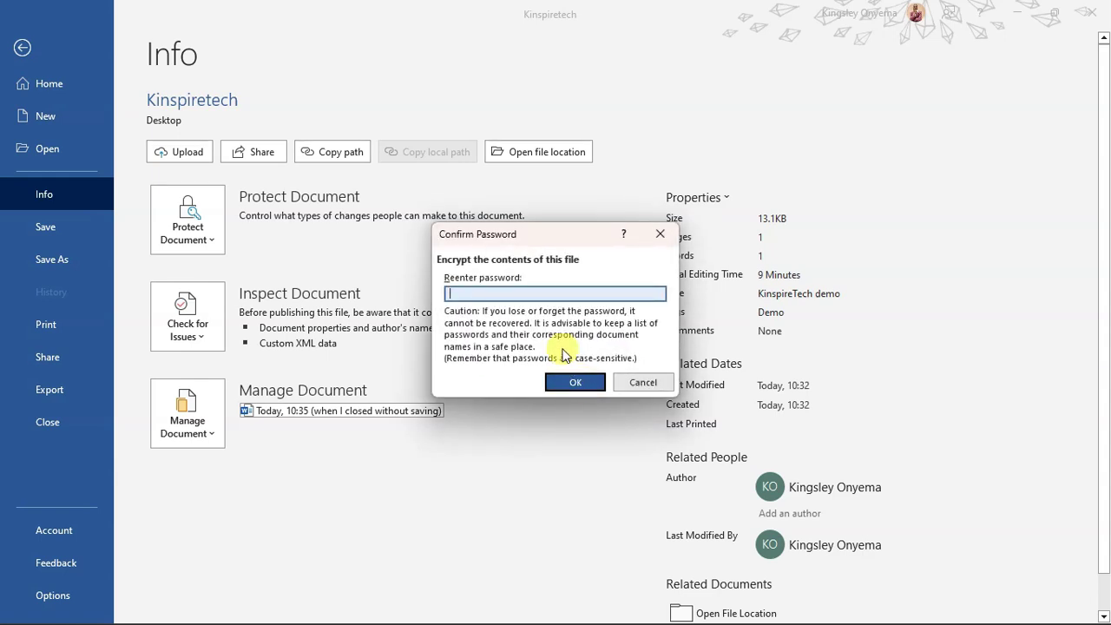
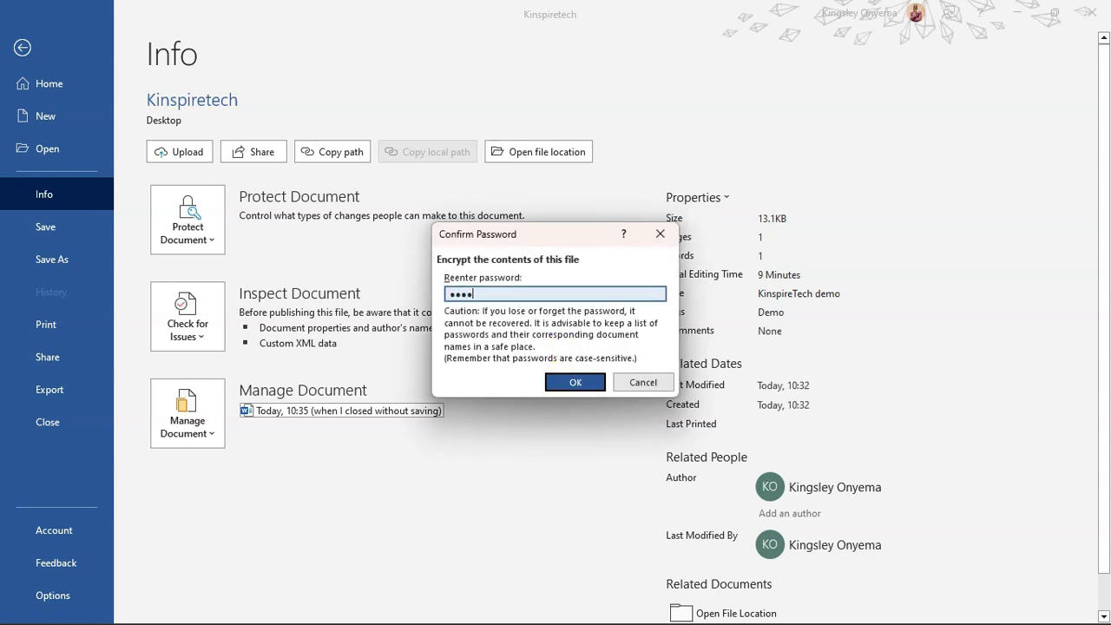
click(591, 382)
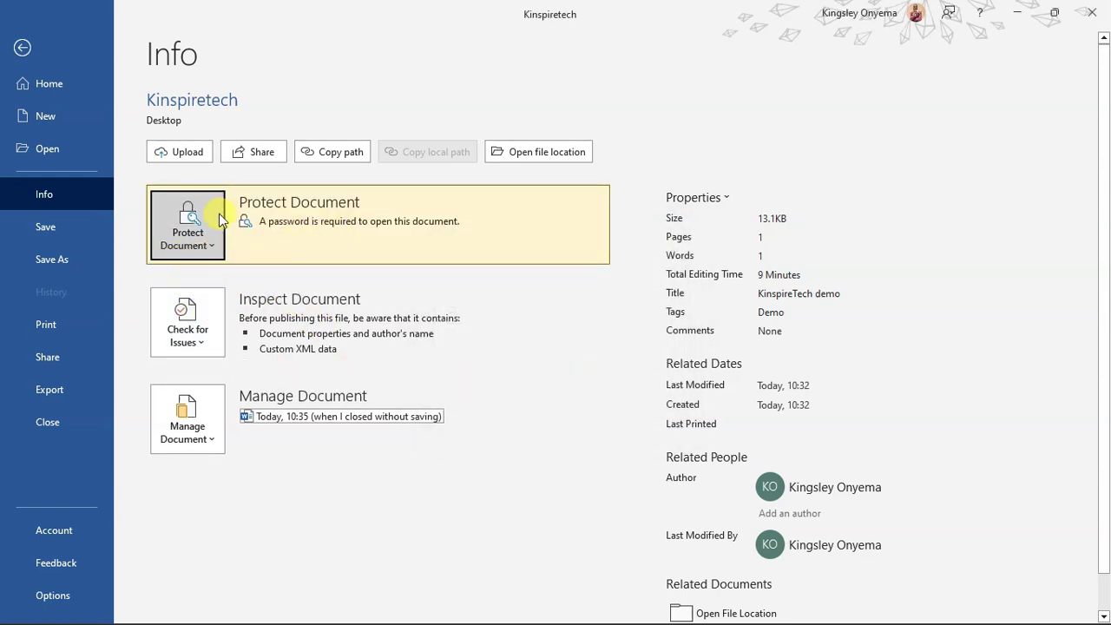
click(1092, 12)
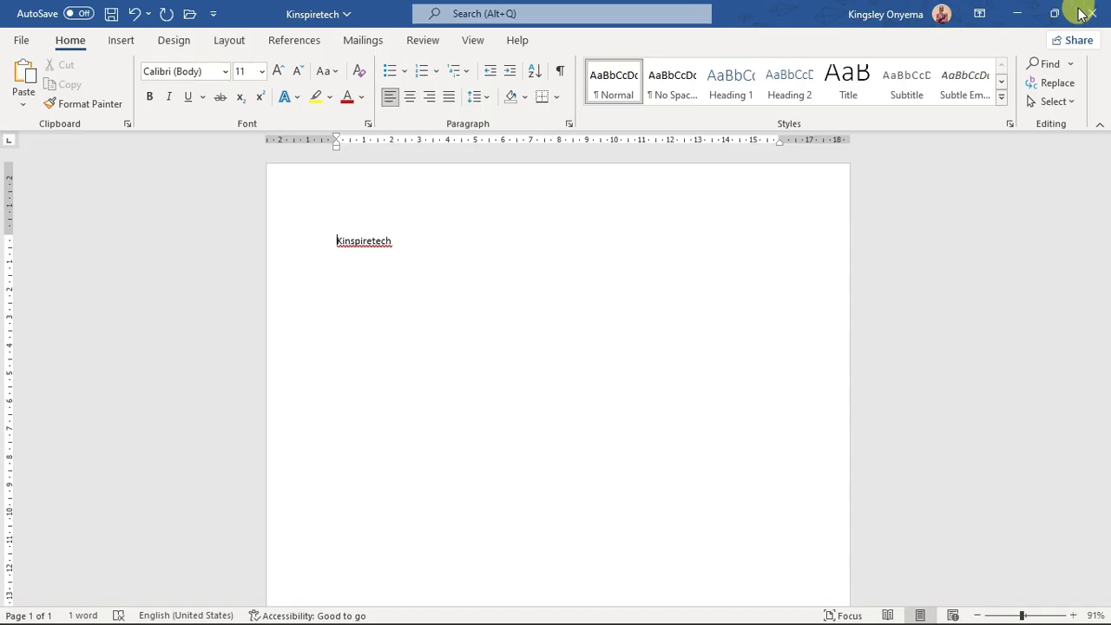
Save the encrypted document on closing, then launch File Explorer from the Start menu
click(488, 352)
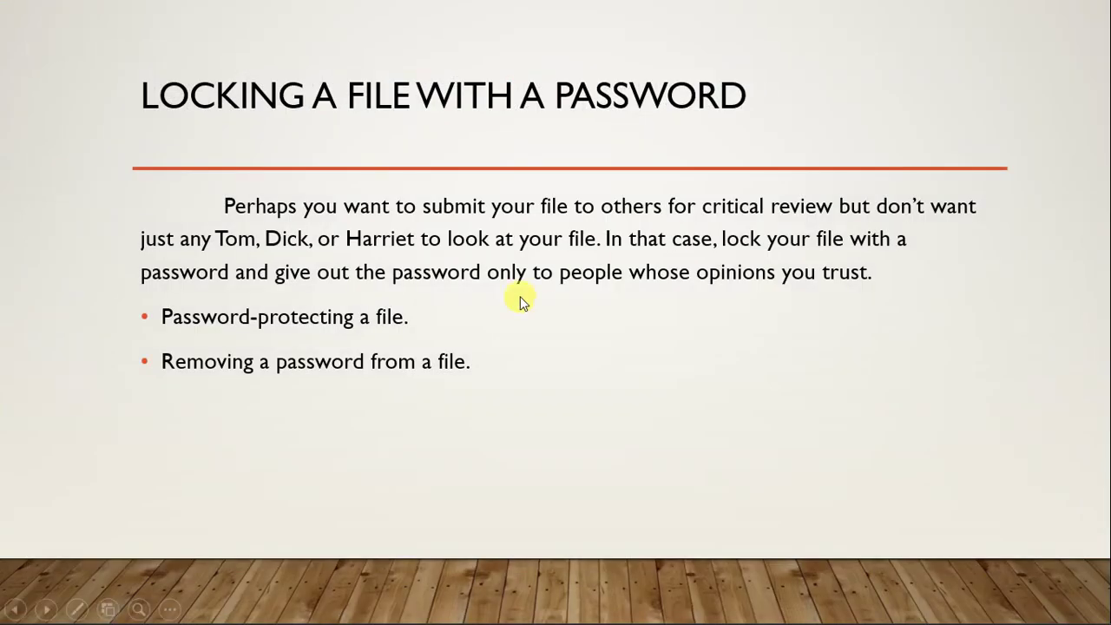
click(334, 605)
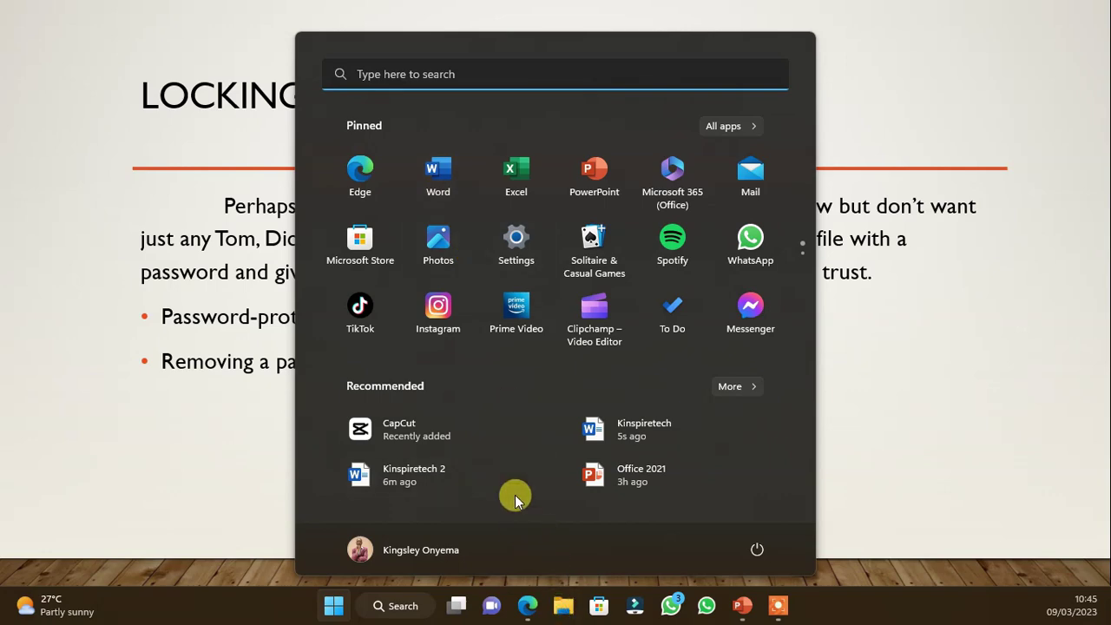
click(563, 606)
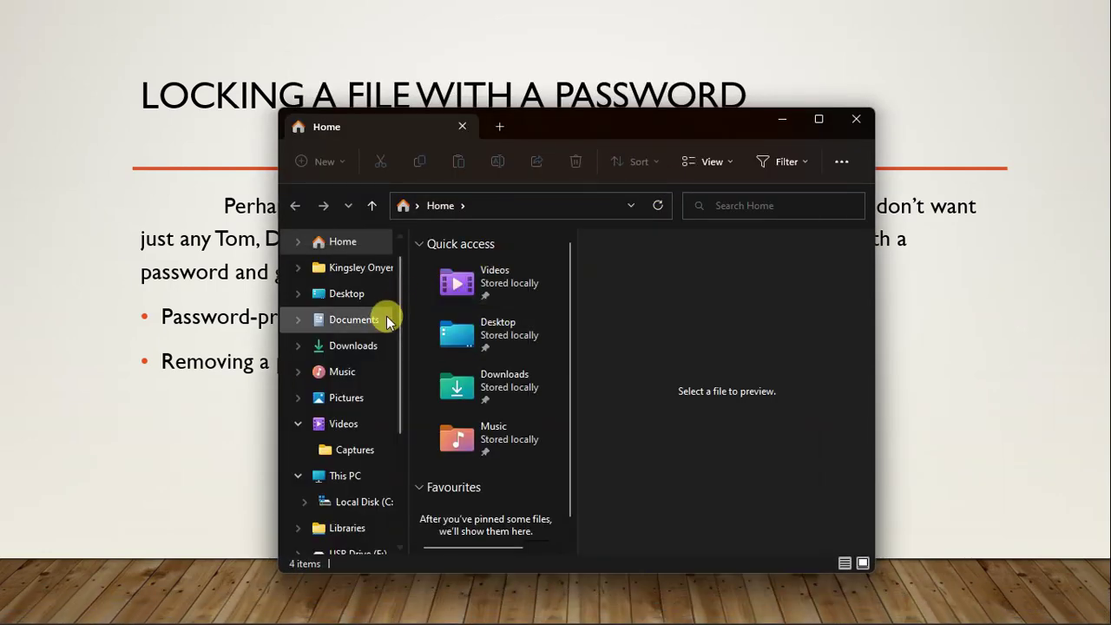
Go to the Desktop folder in File Explorer and open the Kinspiretech Word file
click(310, 293)
scroll(483, 427, down, 5)
scroll(483, 426, up, 2)
scroll(473, 338, up, 2)
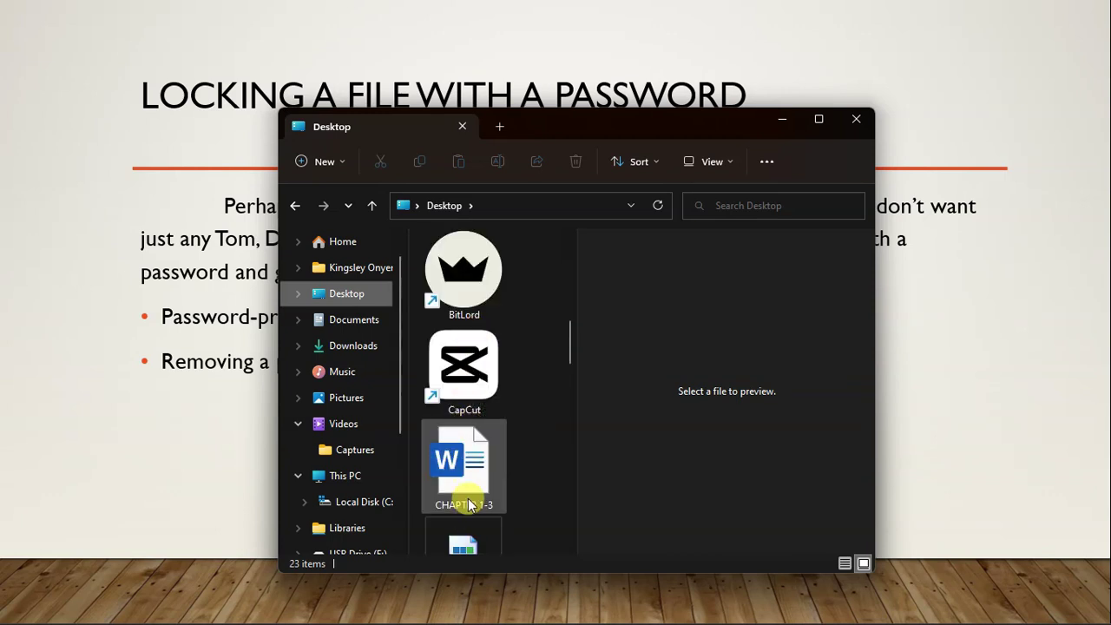
scroll(469, 514, down, 5)
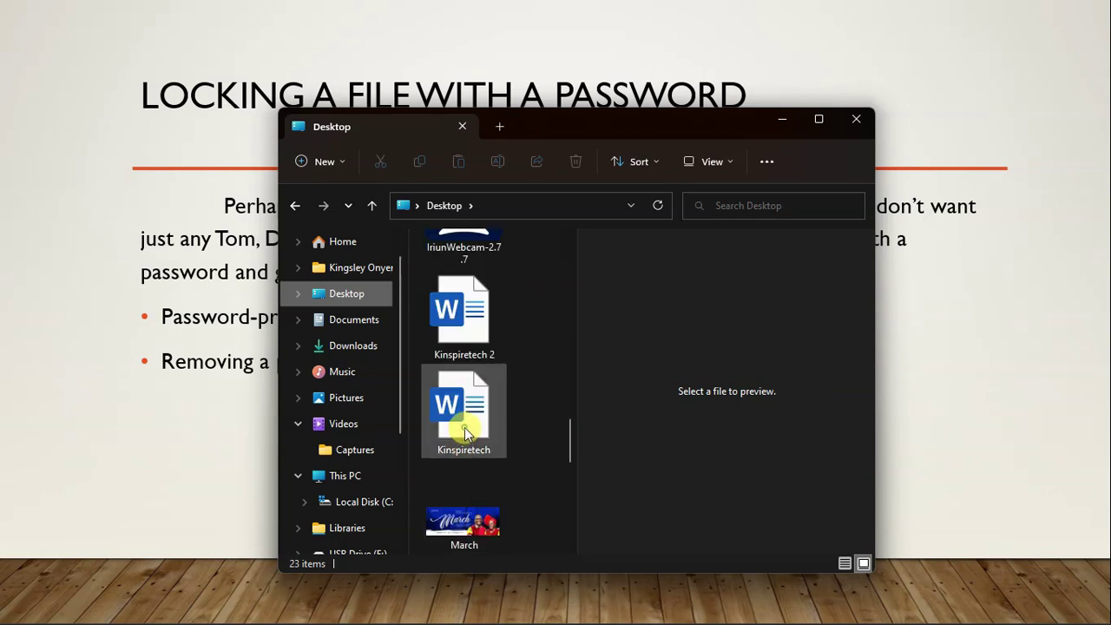
double_click(465, 427)
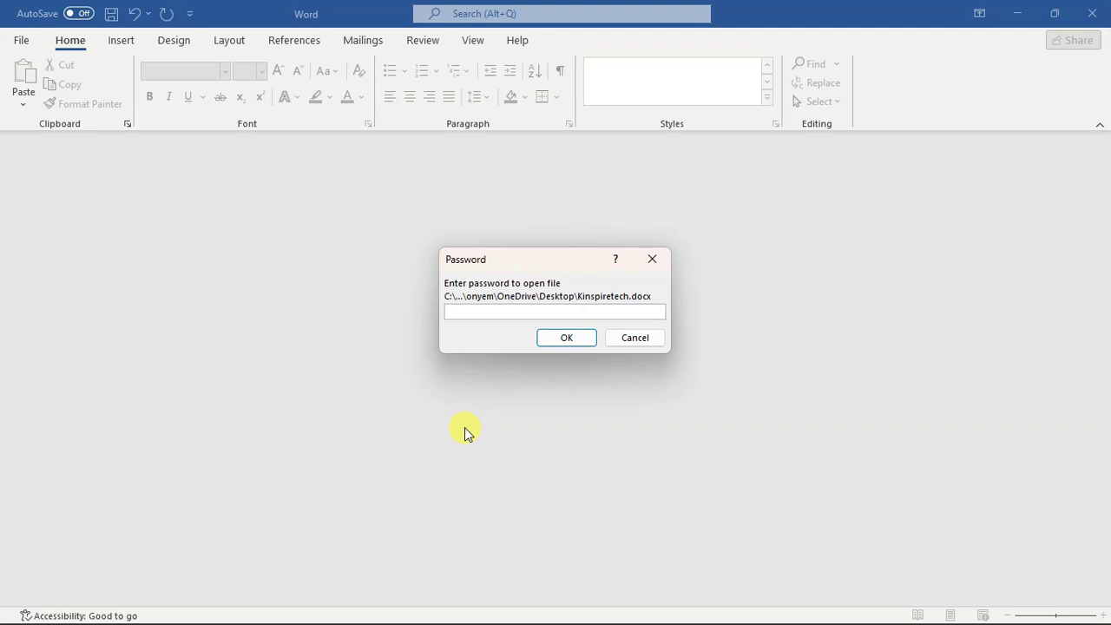
Enter the document password to unlock Kinspiretech, then view its File > Info page
text(••••)
key(Return)
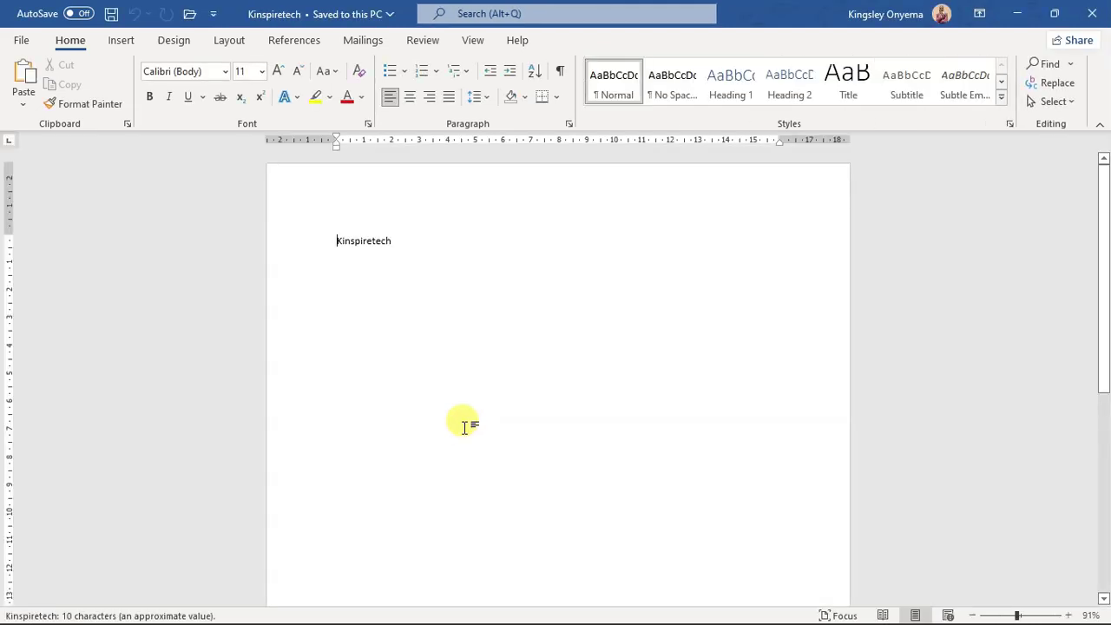
click(10, 41)
click(72, 192)
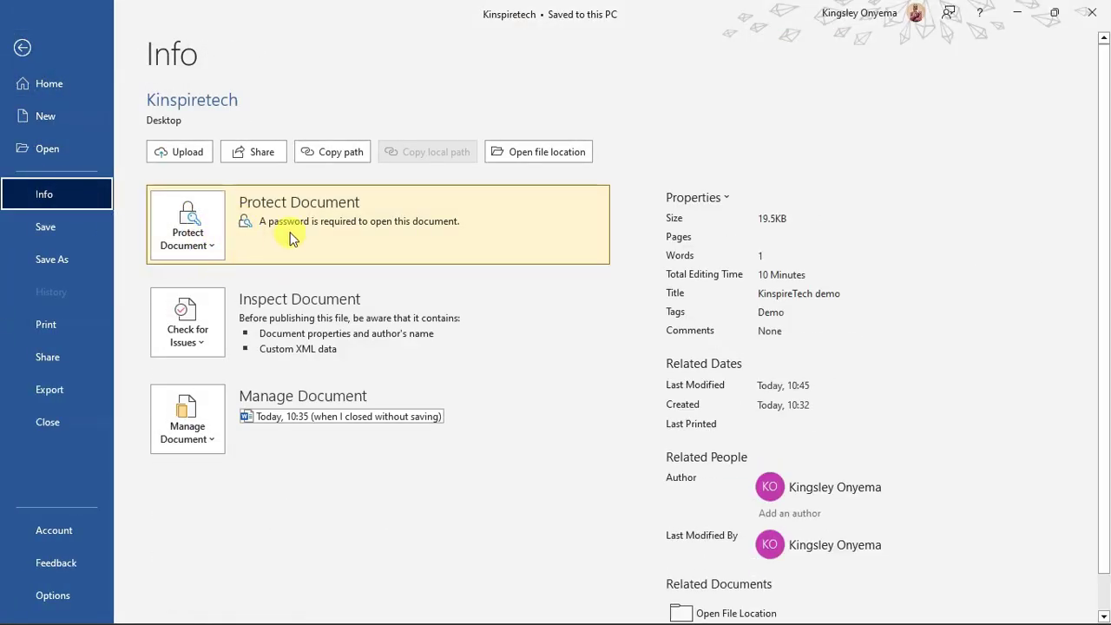
Clear the Encrypt with Password field to remove Kinspiretech's password, then close the document
click(189, 242)
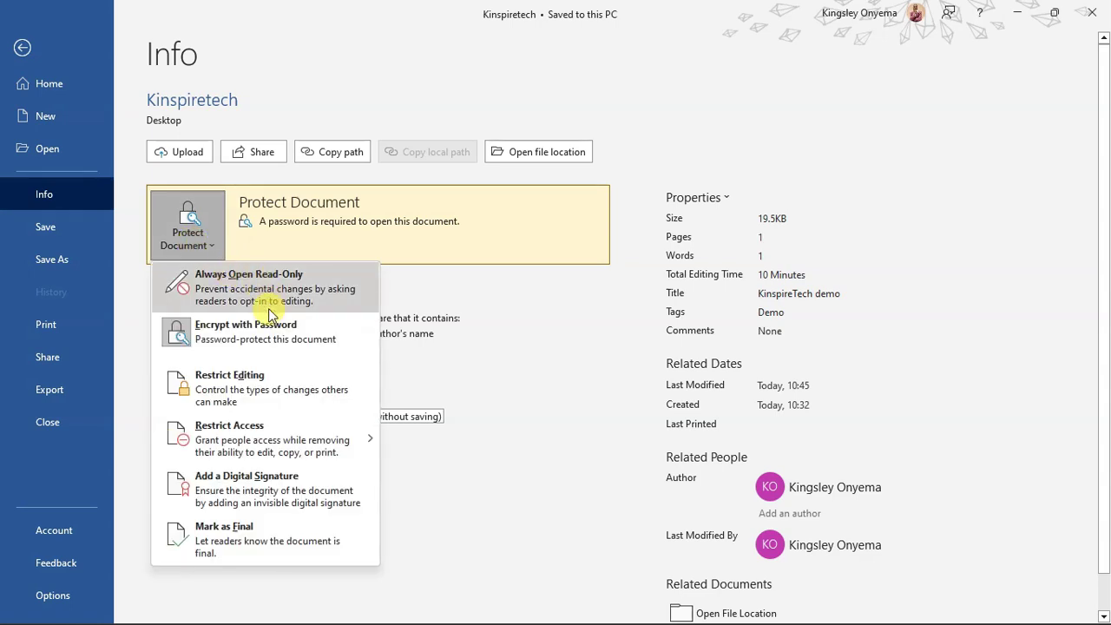
click(248, 328)
key(BackSpace)
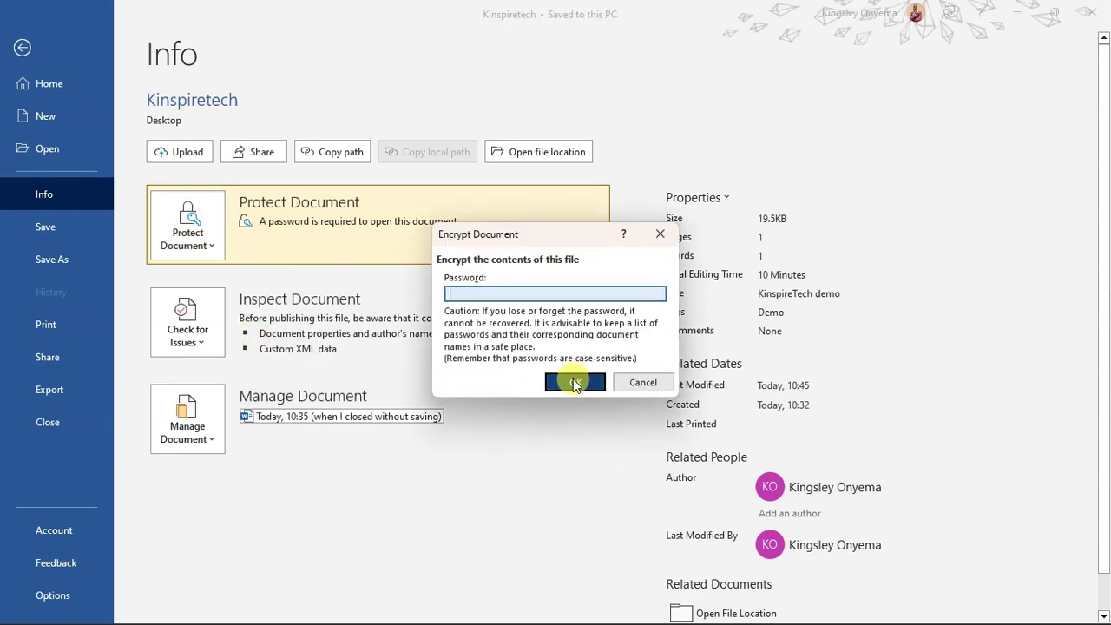
click(573, 382)
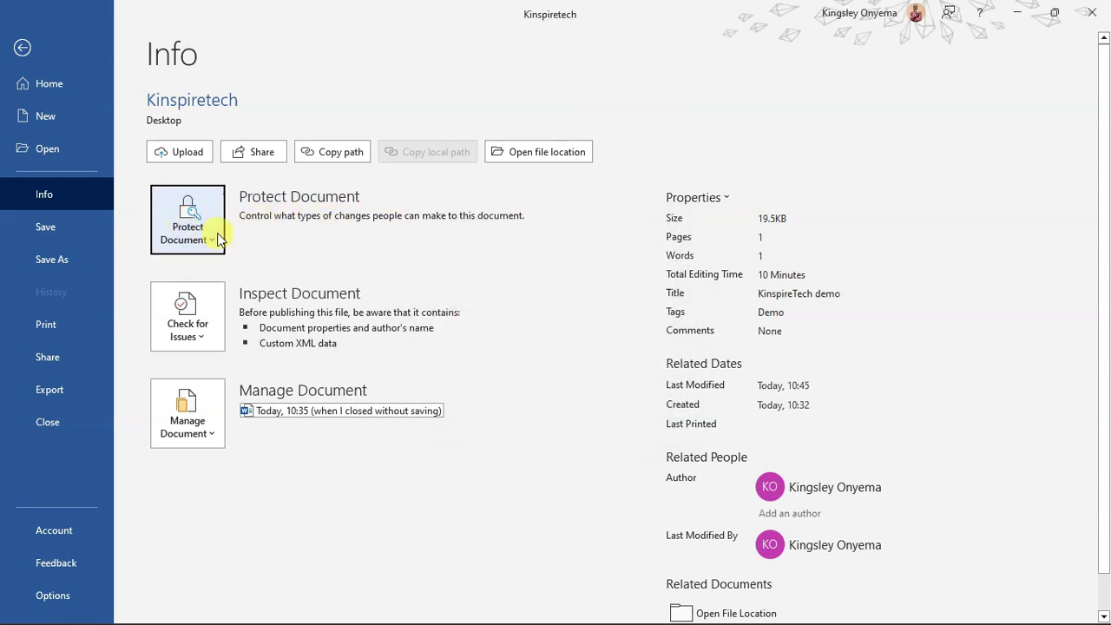
click(19, 45)
click(1093, 14)
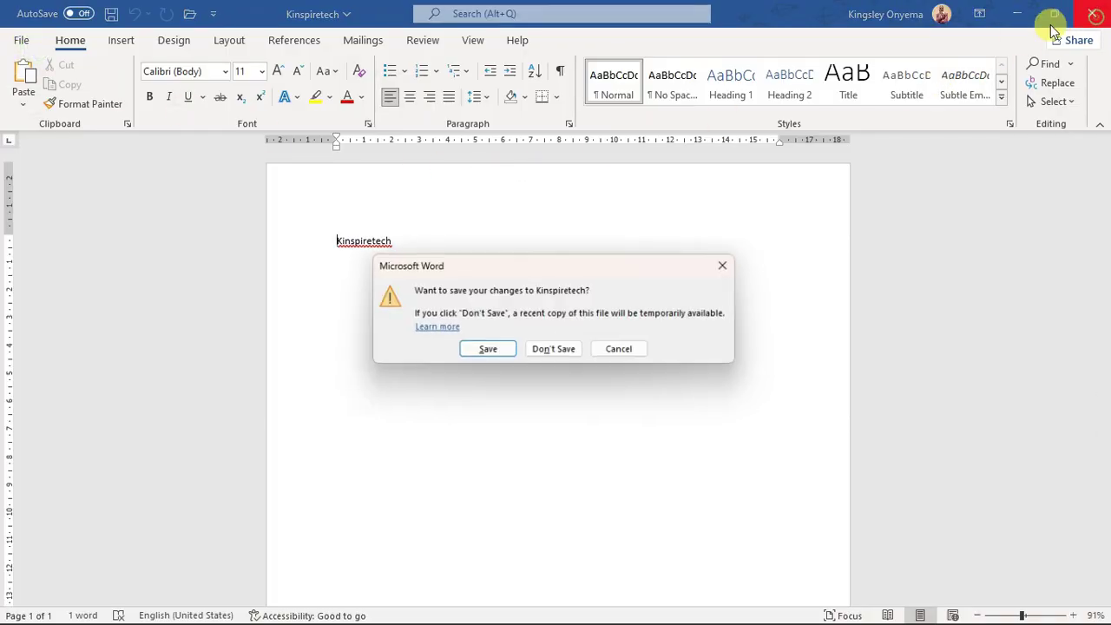
Save Kinspiretech on closing, reopen it without a password, and advance the slideshow
click(495, 351)
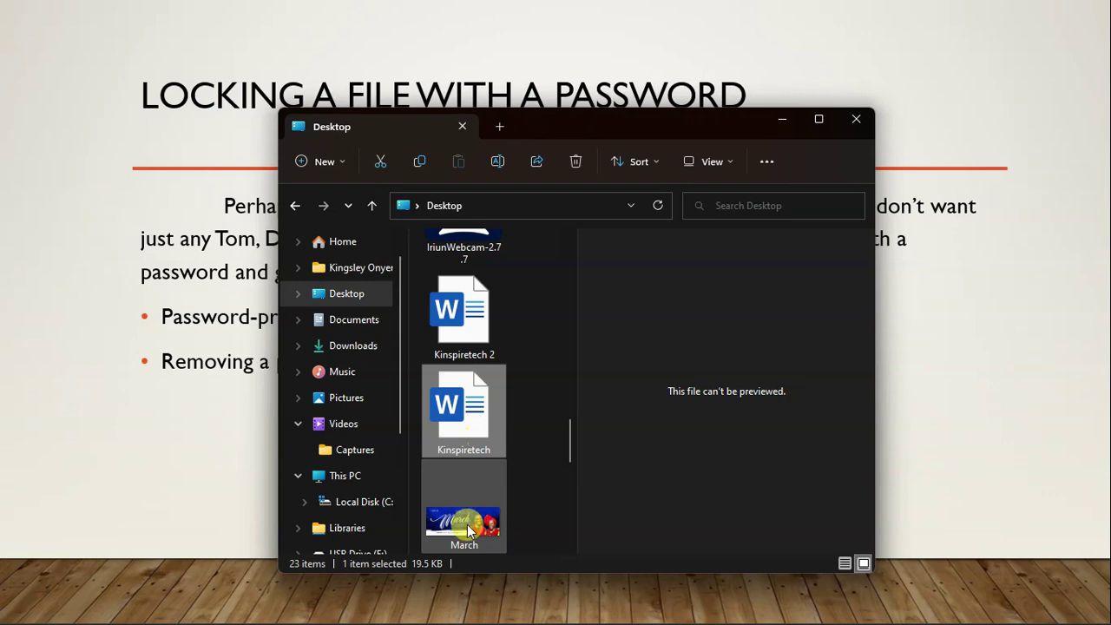
double_click(463, 410)
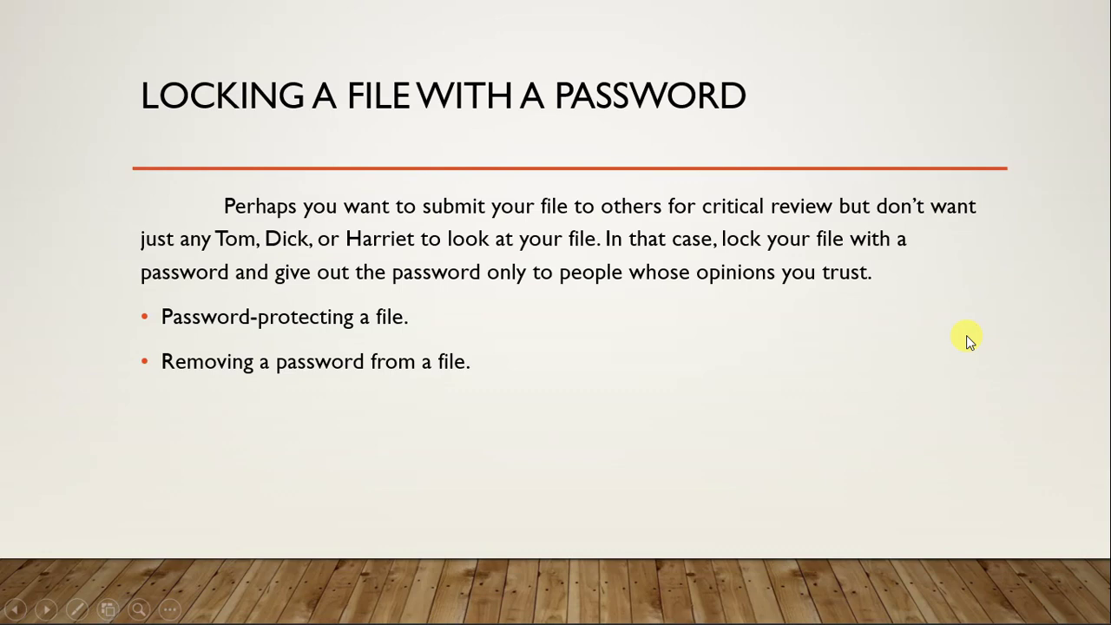
click(966, 335)
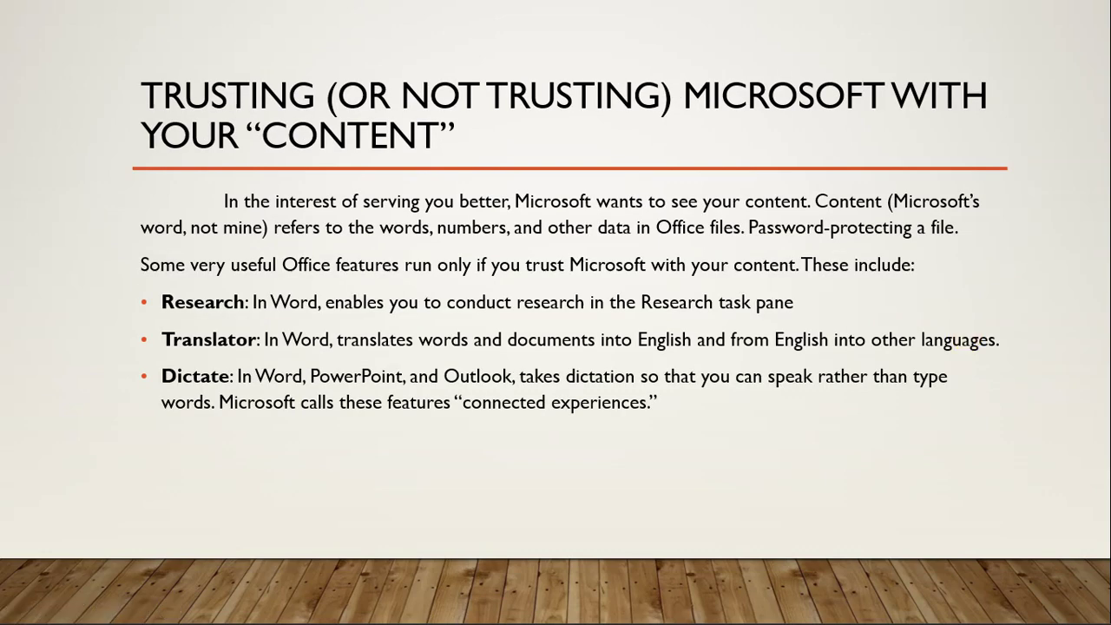